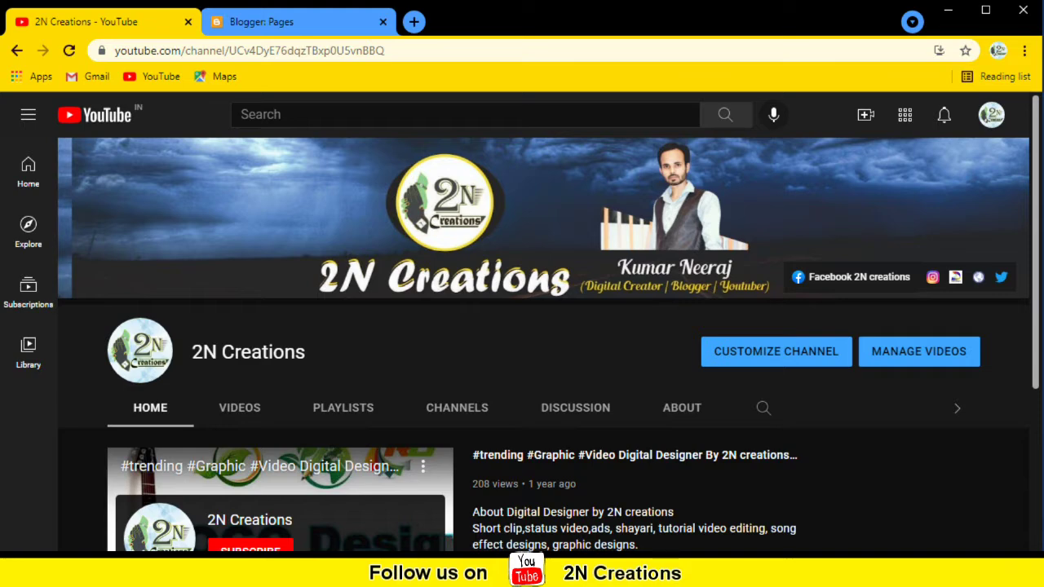
# - Switch to Tally and open the creation form for a new ledger in the Digital Designer company
pyautogui.hotkey('alt', 'Tab')
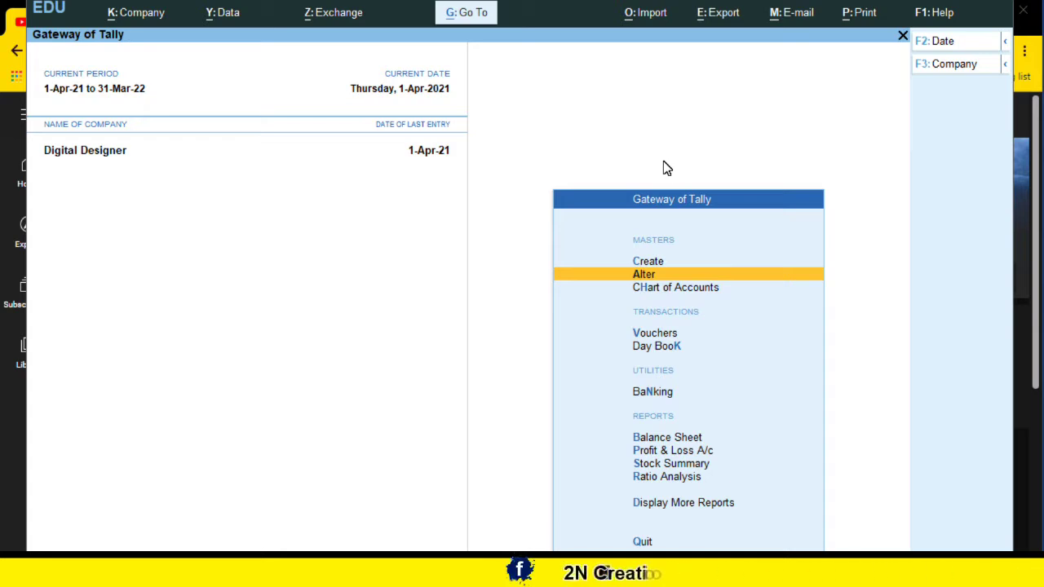
pyautogui.press('Up')
pyautogui.press('Down')
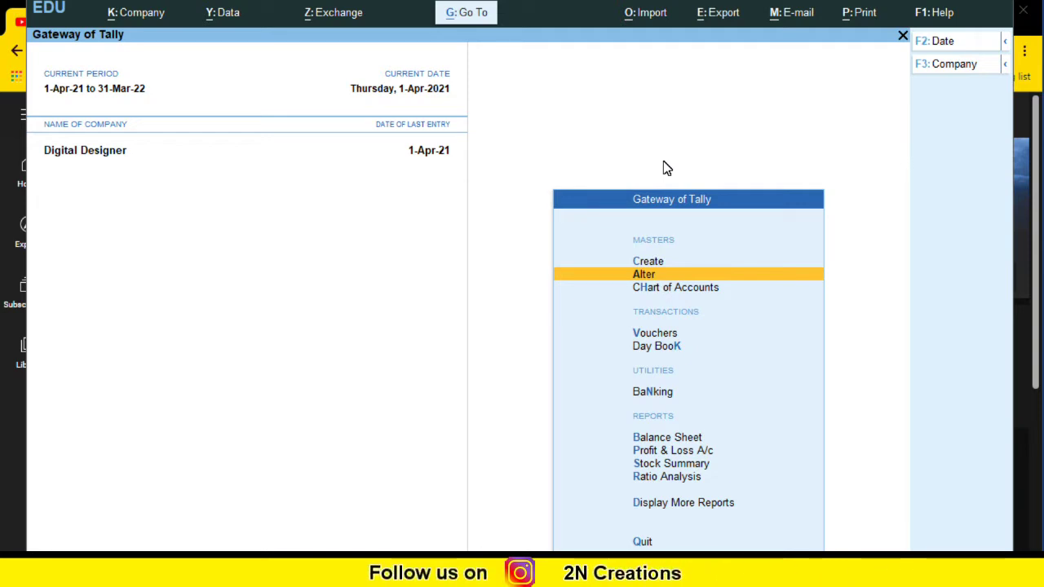
pyautogui.press('Down')
pyautogui.press('Up')
pyautogui.press('Up')
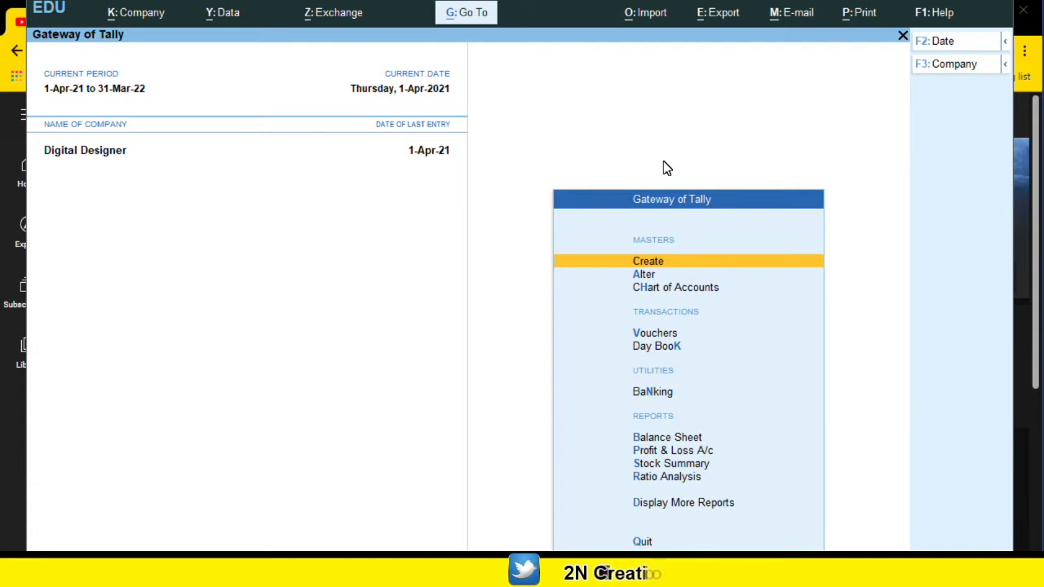
pyautogui.click(707, 204)
pyautogui.click(742, 199)
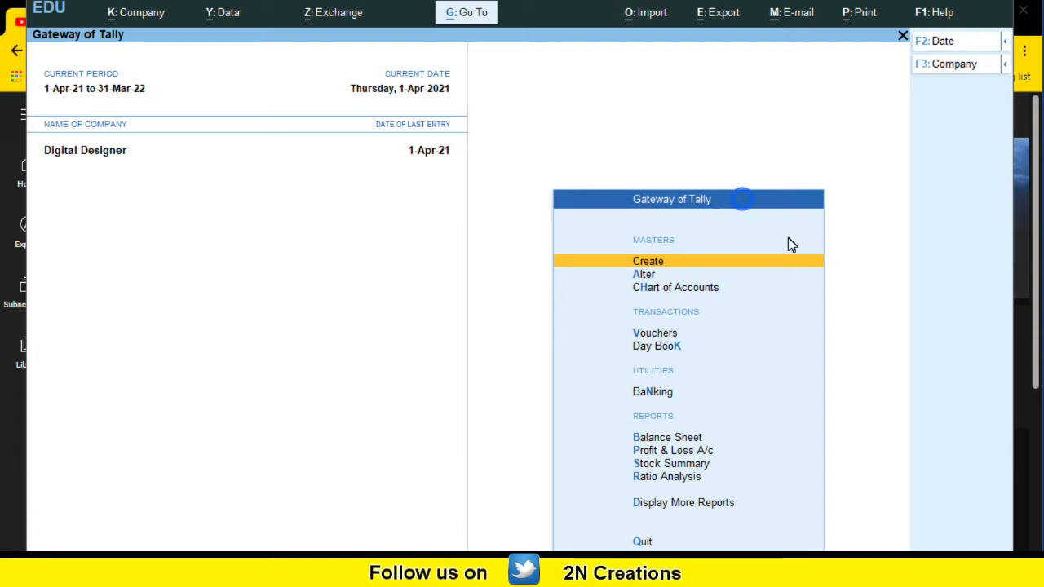
pyautogui.click(678, 257)
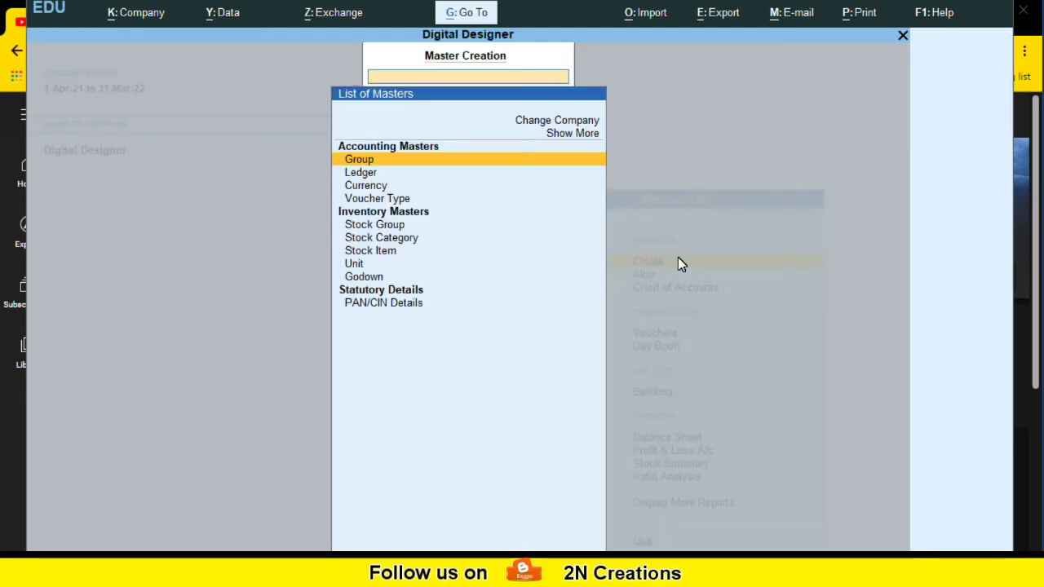
pyautogui.press('Down')
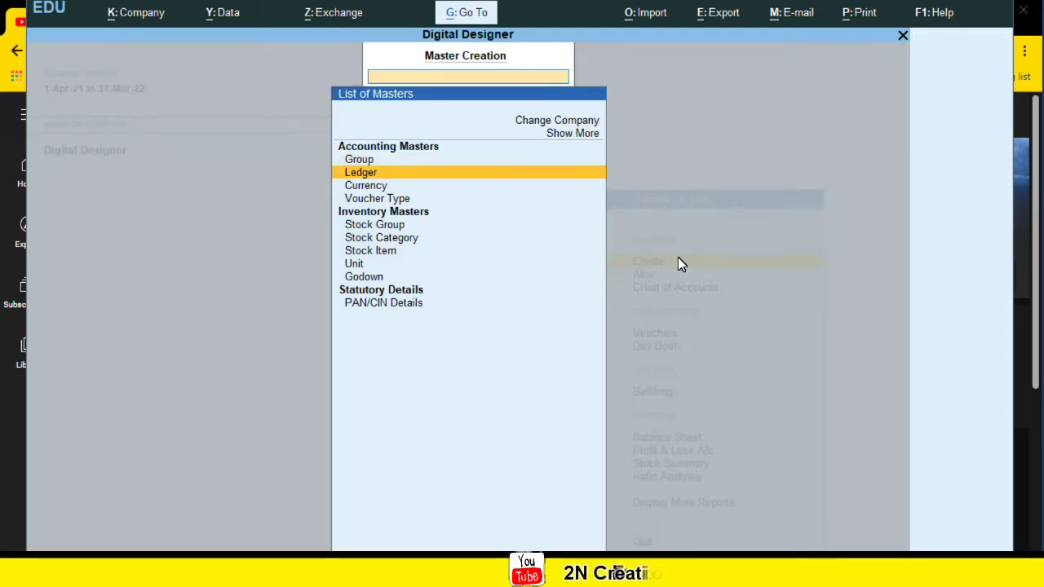
pyautogui.press('Return')
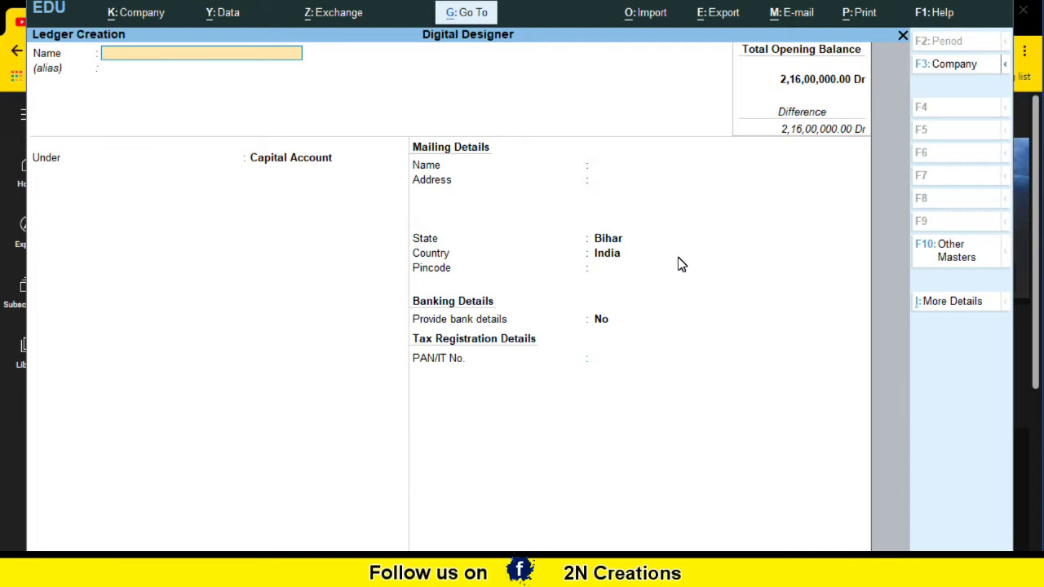
# - Name the new ledger Discount Received A/c and leave its alias blank
pyautogui.write('Discount Received A')
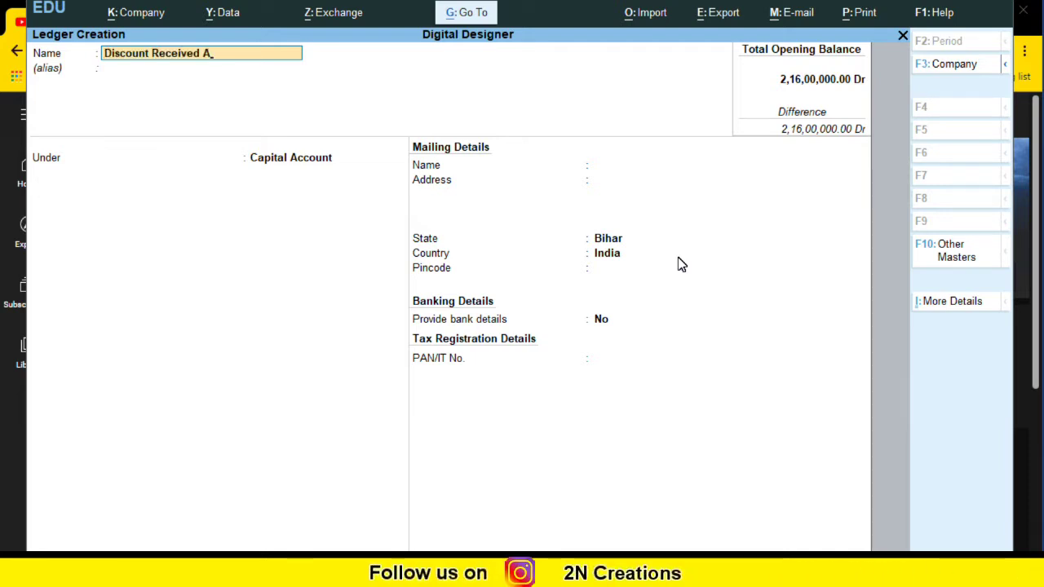
pyautogui.write('/')
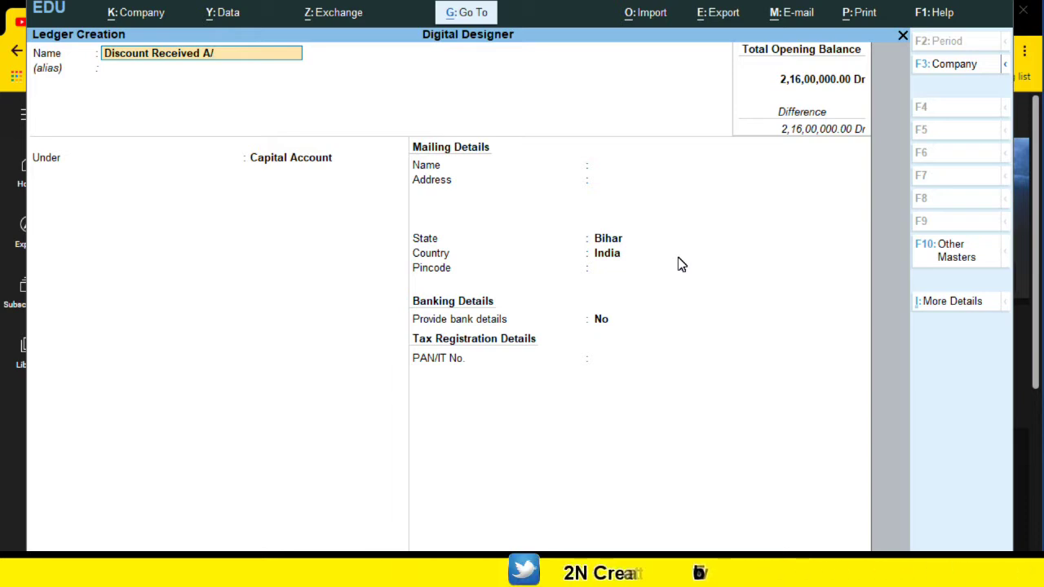
pyautogui.write('c')
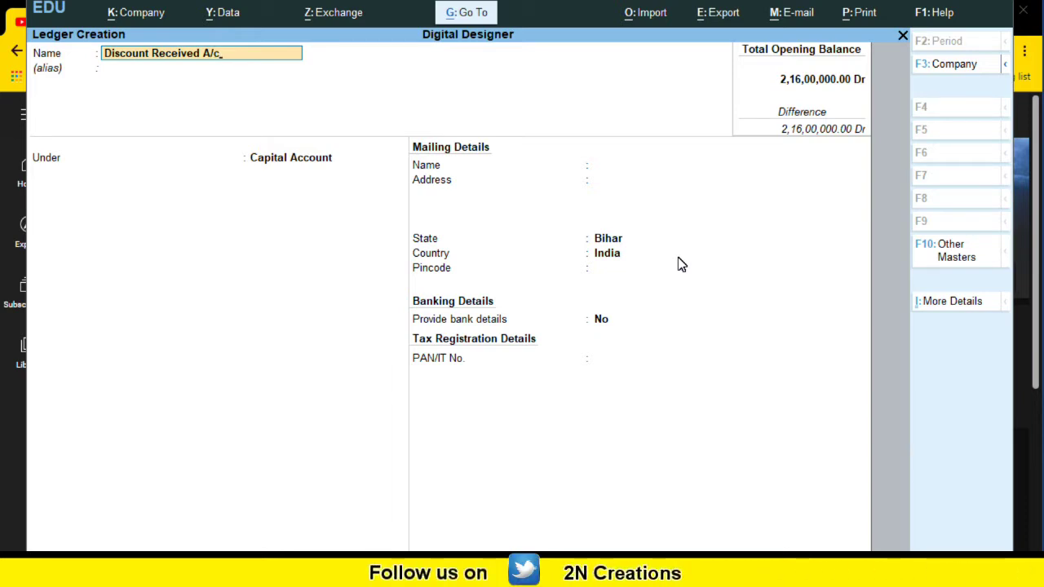
pyautogui.press('Return')
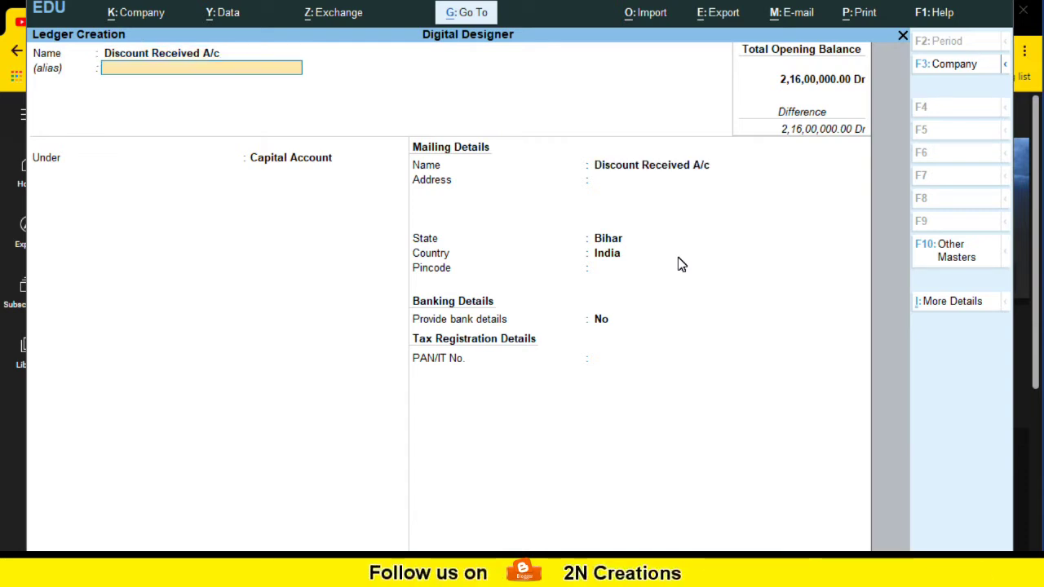
pyautogui.press('Return')
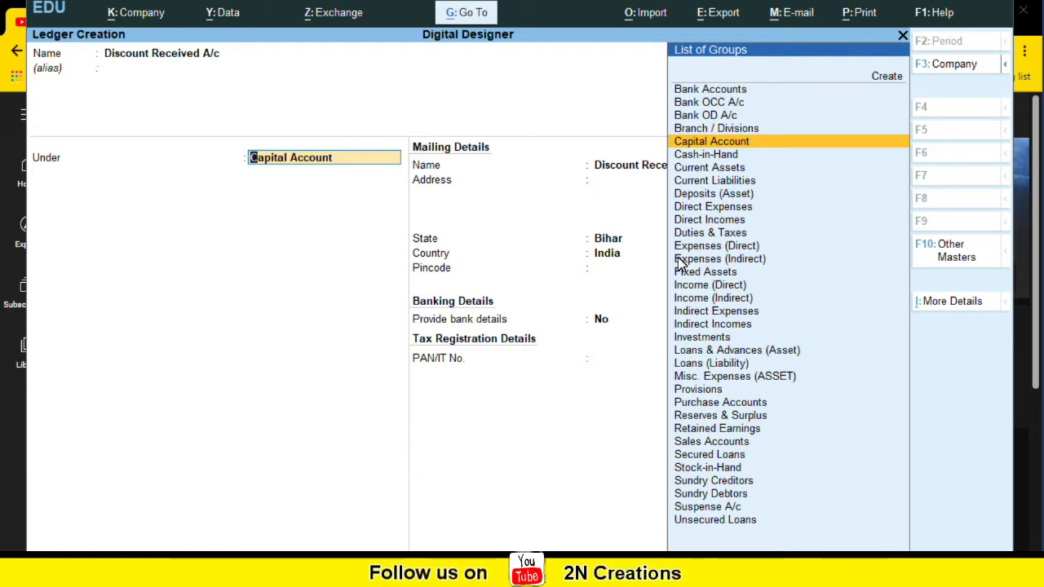
# - Place the Discount Received A/c ledger under Indirect Incomes with ledger type Not Applicable, and save it
pyautogui.write('i')
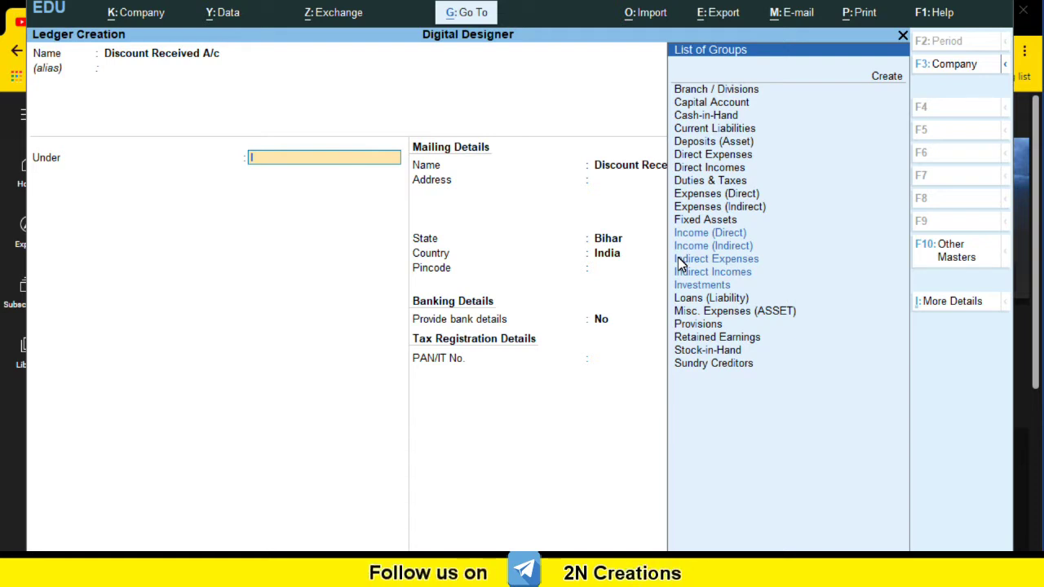
pyautogui.press('Down')
pyautogui.press('Down')
pyautogui.press('Down')
pyautogui.press('Down')
pyautogui.press('Up')
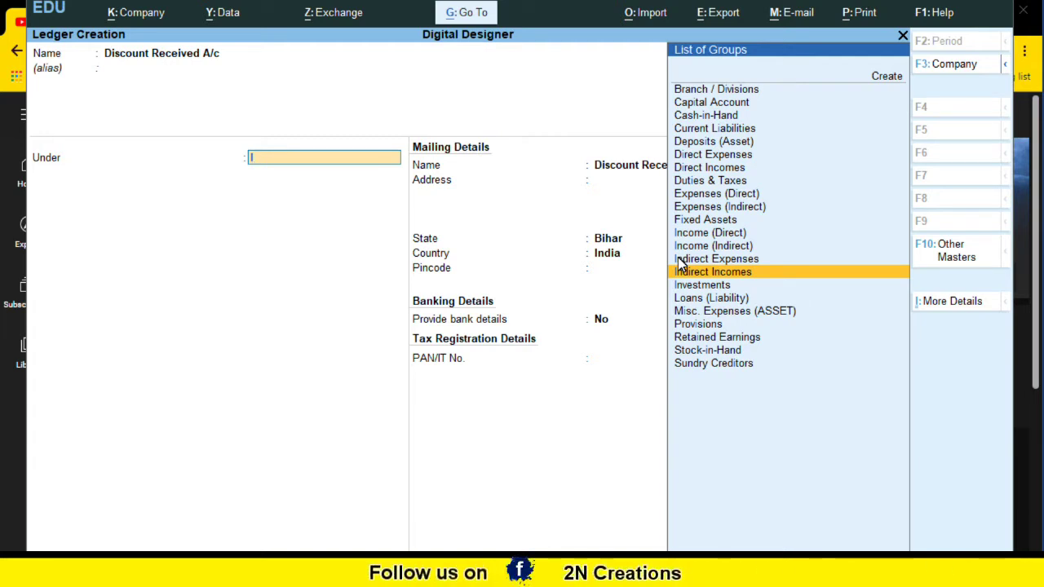
pyautogui.click(721, 276)
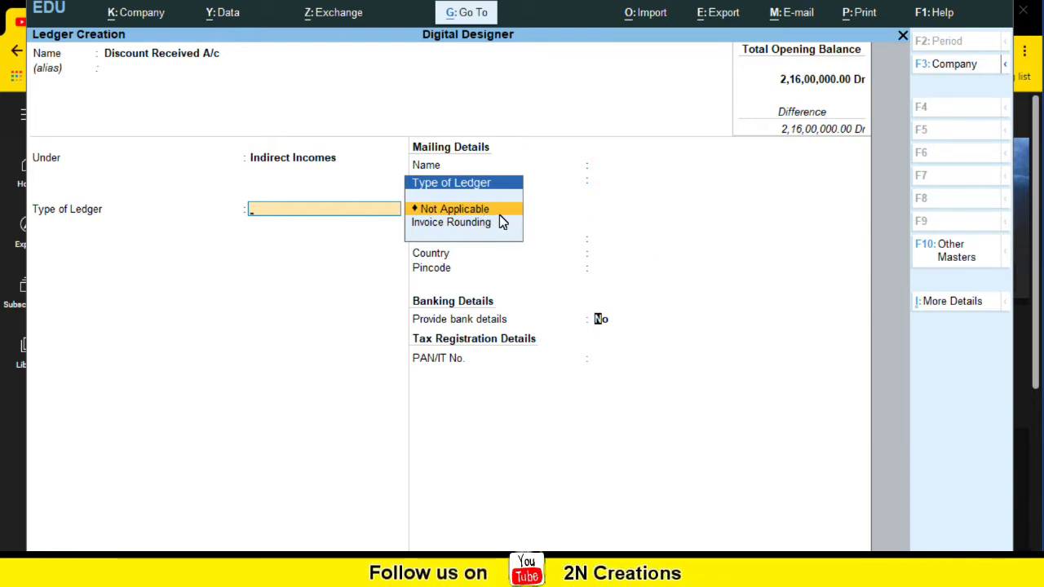
pyautogui.press('Return')
pyautogui.hotkey('ctrl', 'a')
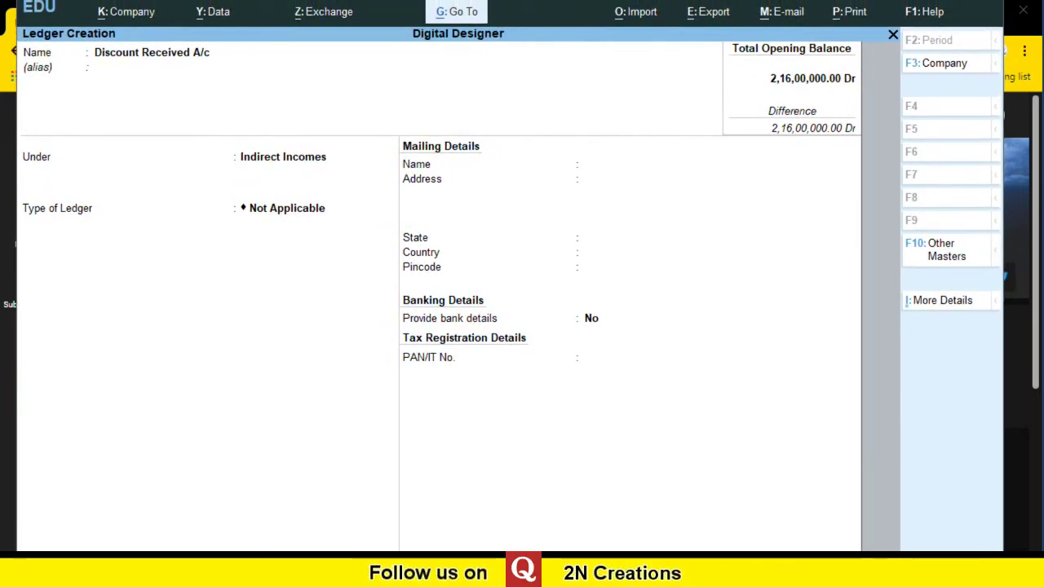
pyautogui.press('Return')
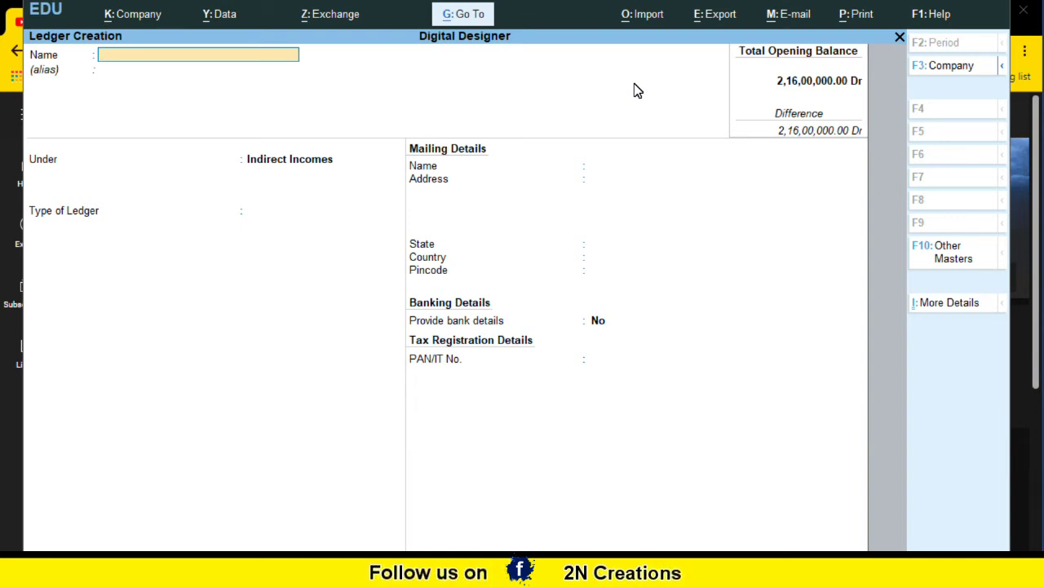
# - Name the next ledger Discount Allowed A/c and leave its alias blank
pyautogui.write('Discount')
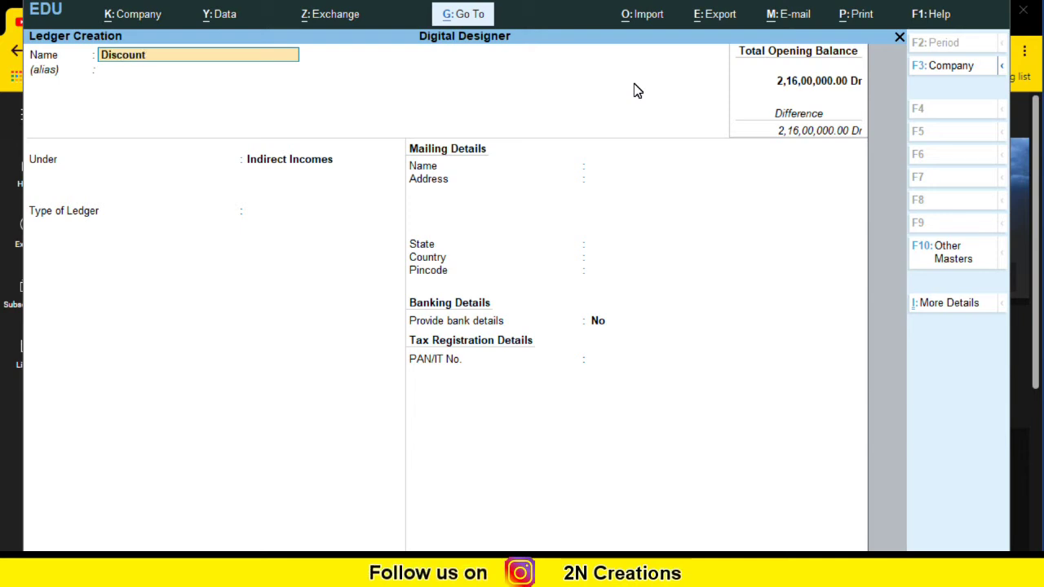
pyautogui.write(' Allow')
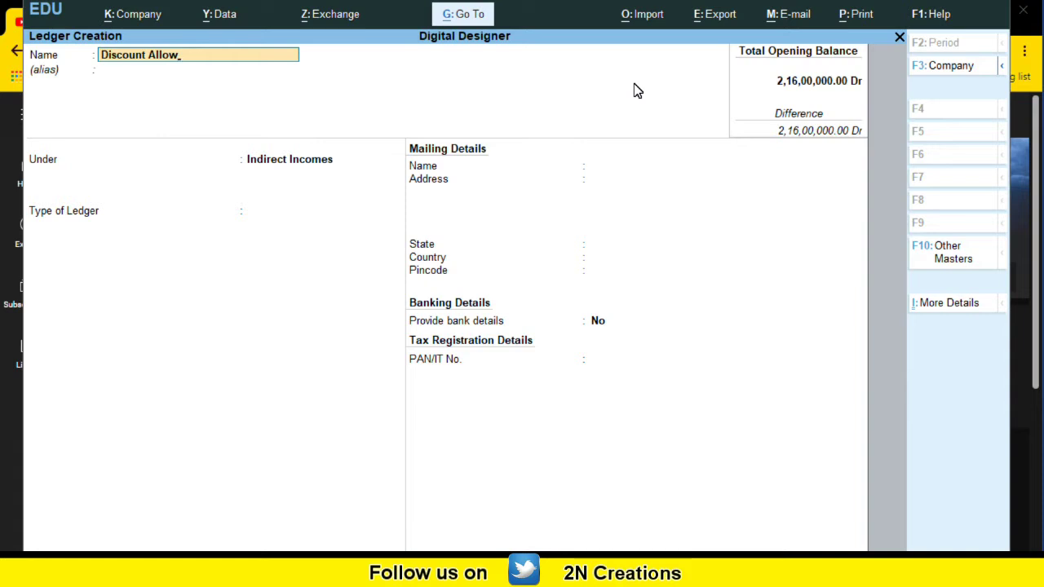
pyautogui.write('ed A/c')
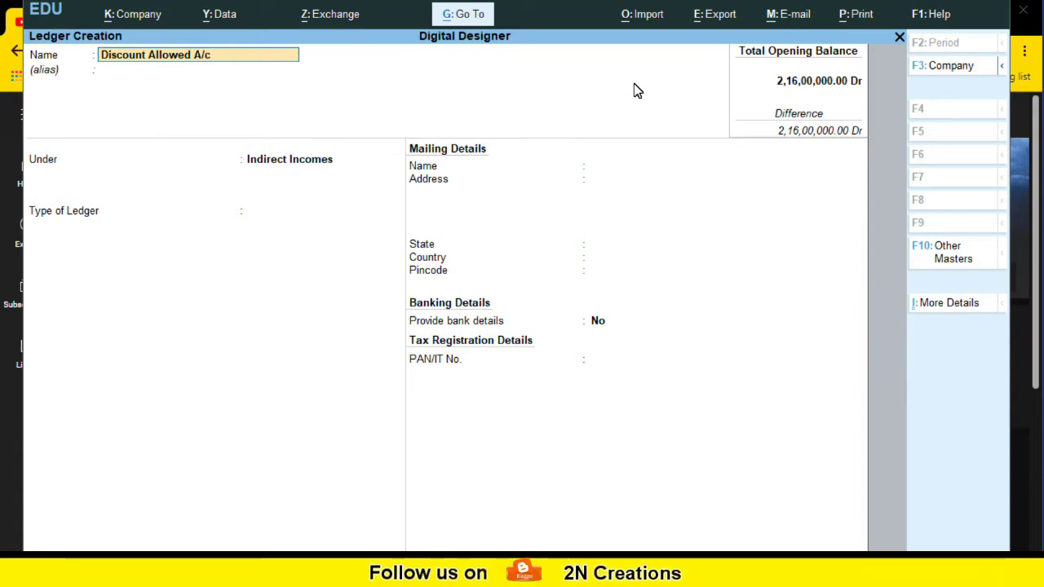
pyautogui.press('Return')
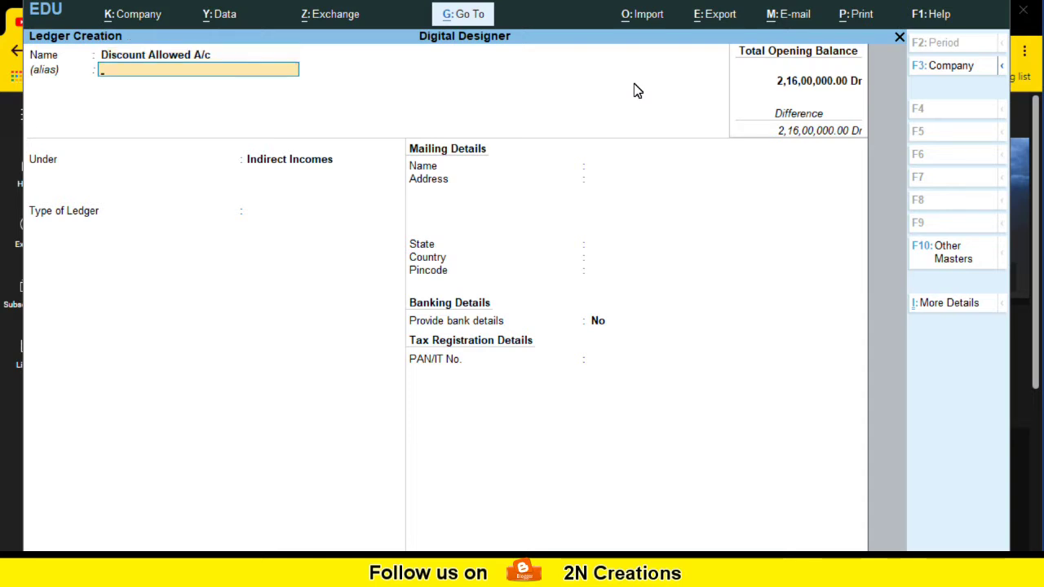
pyautogui.press('Return')
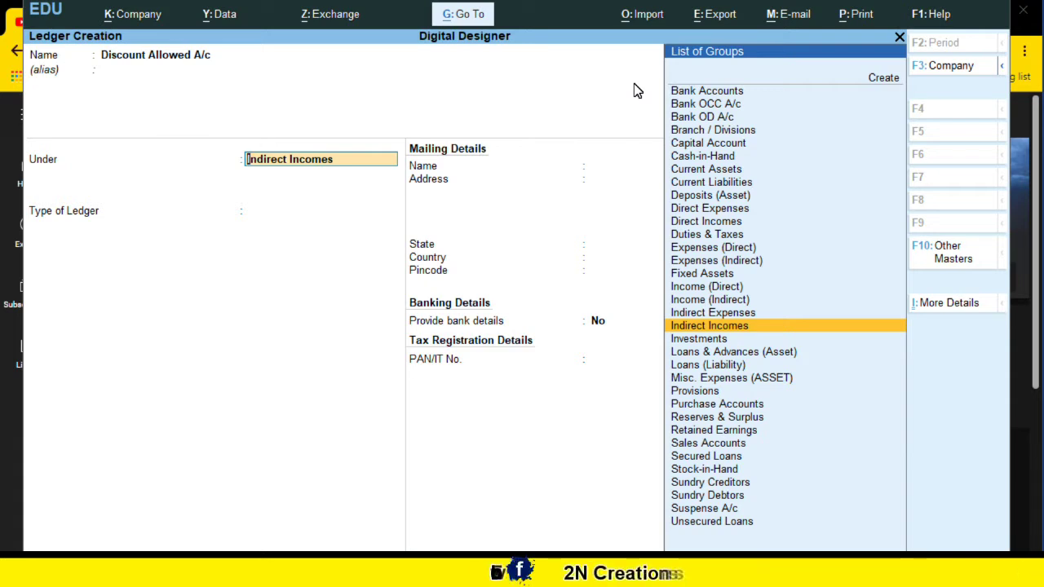
# - Place the Discount Allowed A/c ledger under Indirect Expenses with ledger type Not Applicable, and save it
pyautogui.write('i')
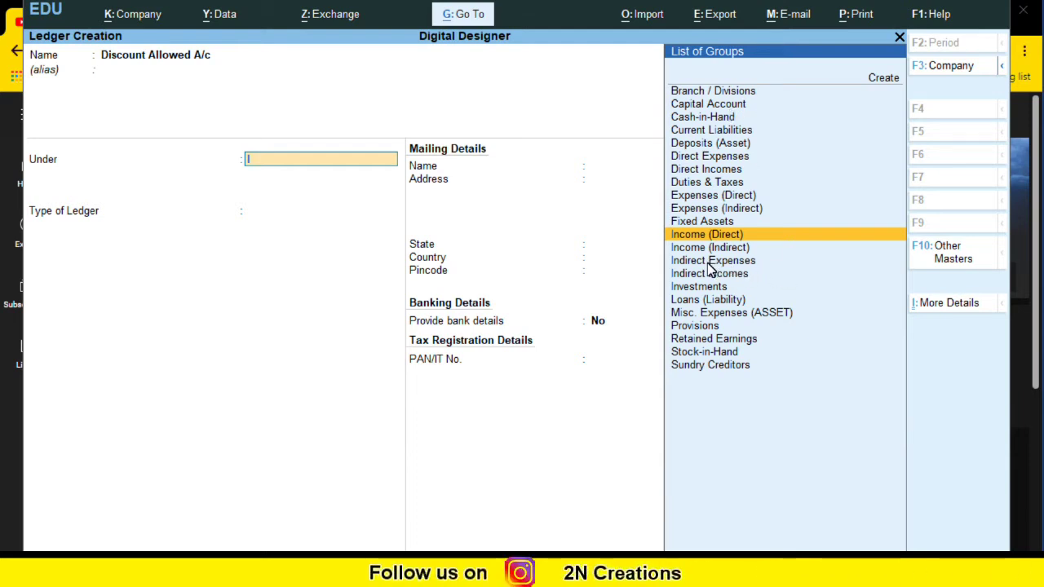
pyautogui.press('Down')
pyautogui.press('Down')
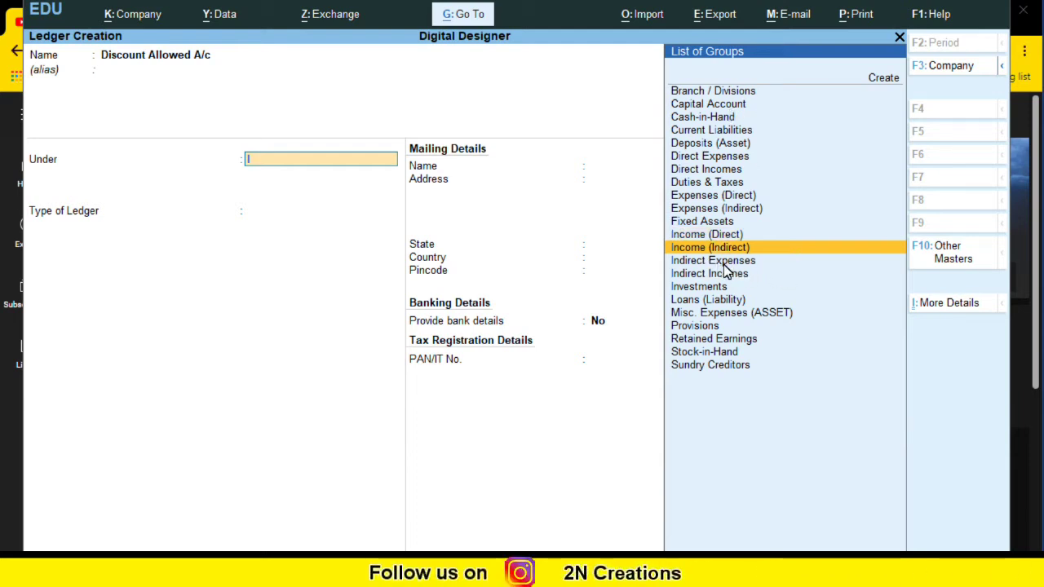
pyautogui.click(747, 261)
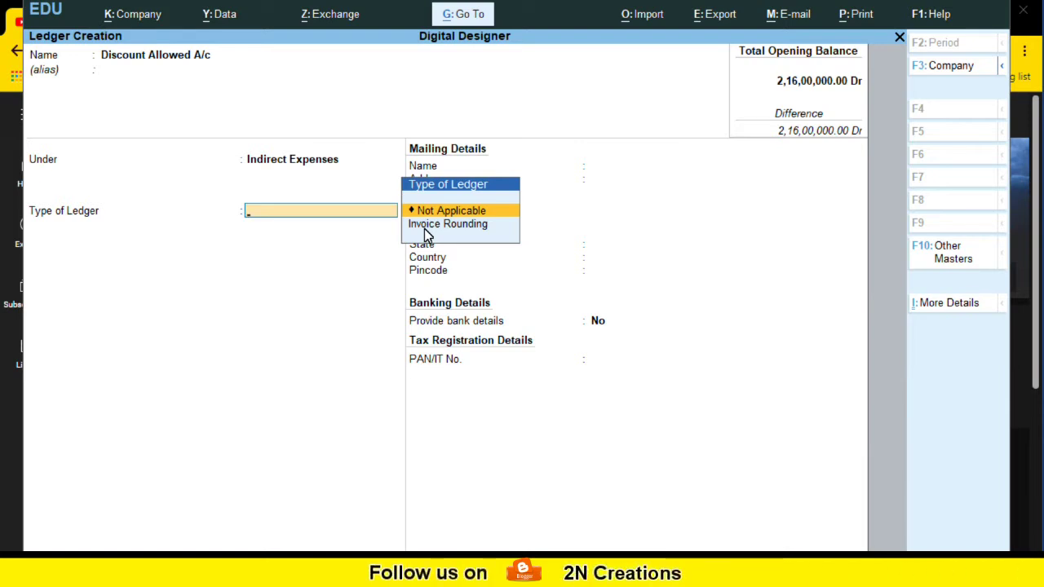
pyautogui.press('Return')
pyautogui.press('Return')
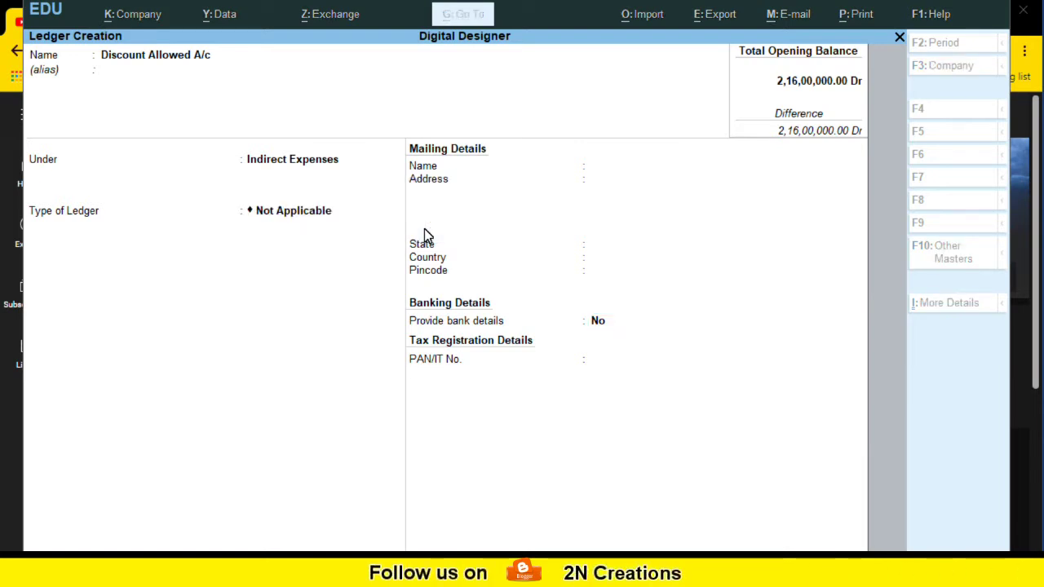
pyautogui.press('Return')
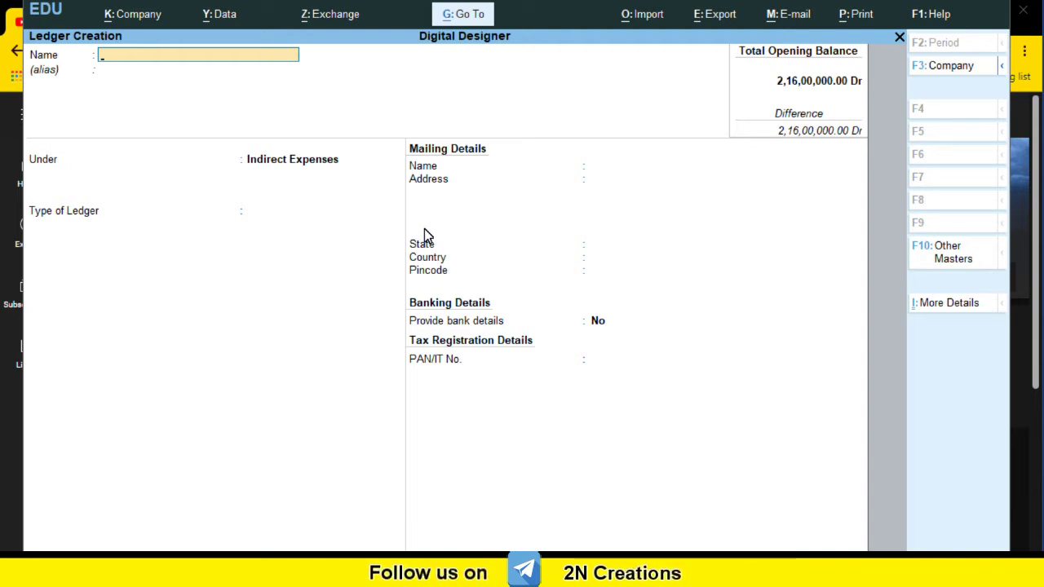
# - Leave ledger creation and open a new purchase voucher
pyautogui.press('Escape')
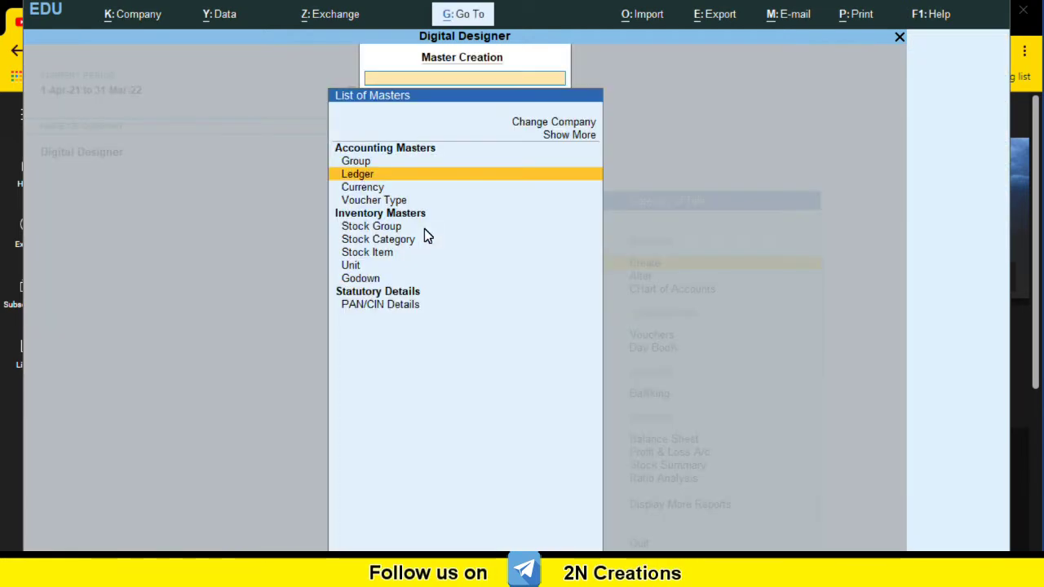
pyautogui.press('Escape')
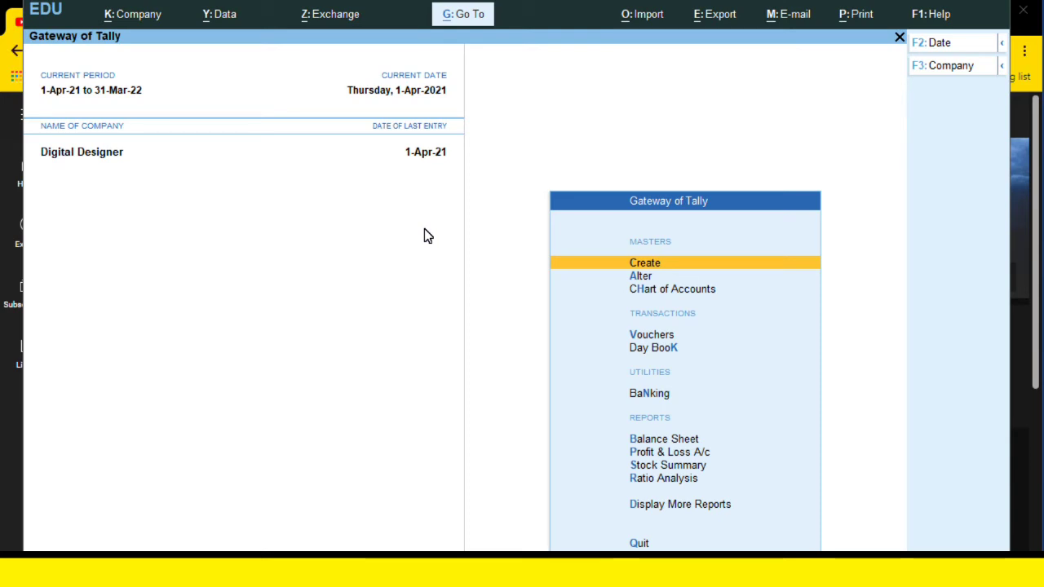
pyautogui.press('Down')
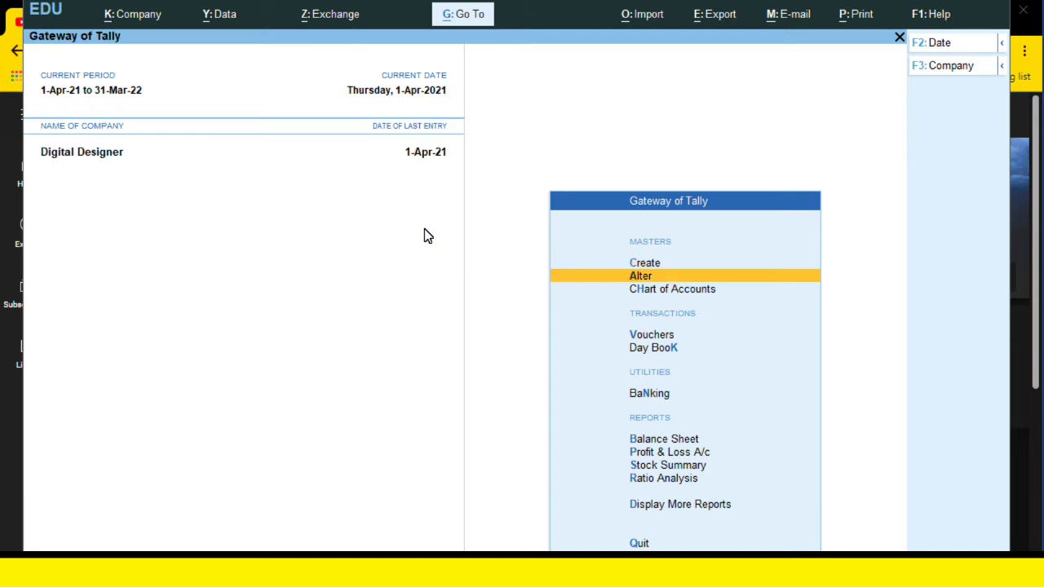
pyautogui.press('Up')
pyautogui.press('Down')
pyautogui.press('Down')
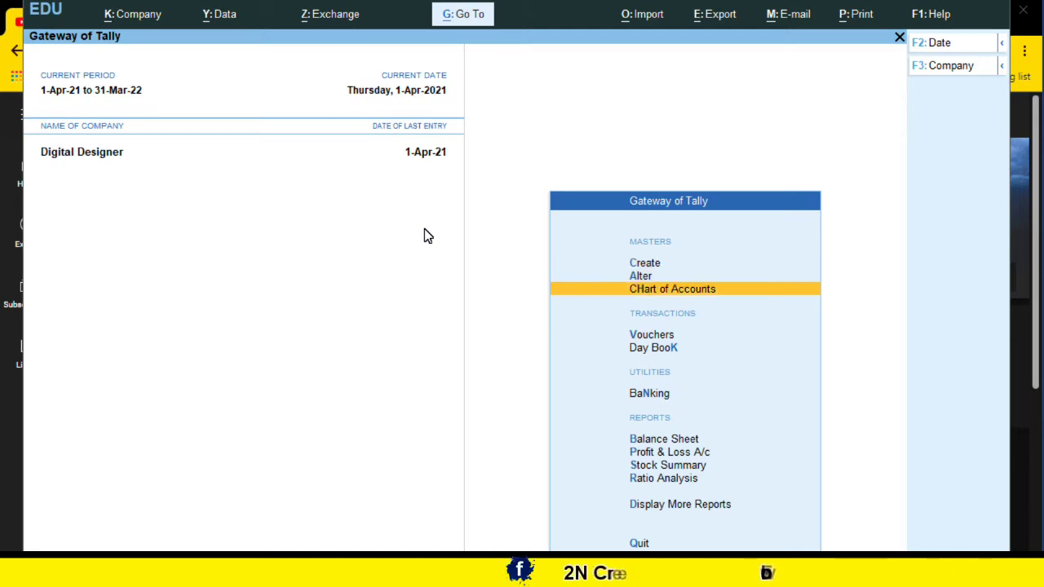
pyautogui.press('Down')
pyautogui.press('Down')
pyautogui.press('Up')
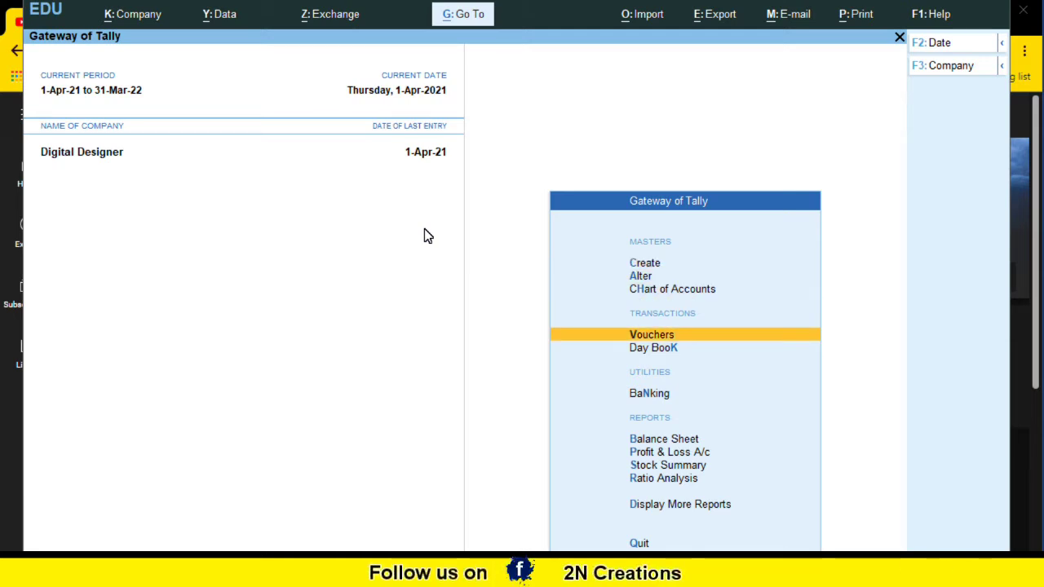
pyautogui.press('Return')
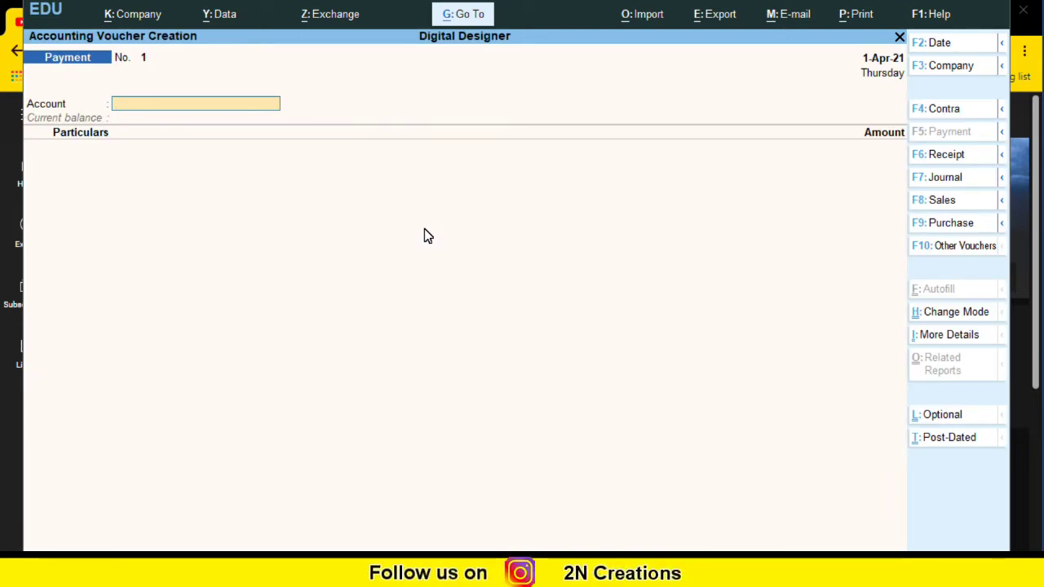
pyautogui.click(923, 224)
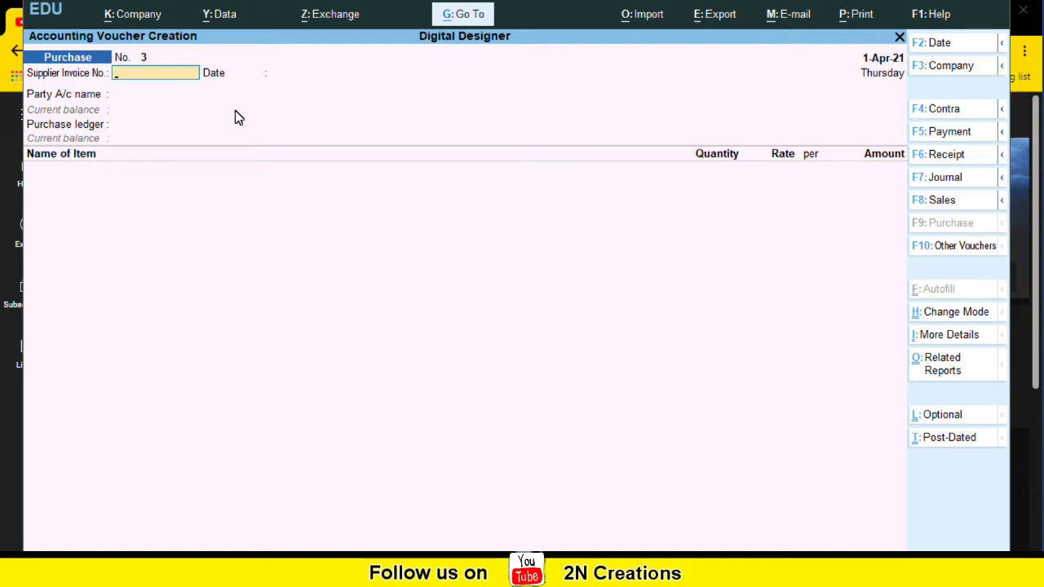
# - Enter supplier invoice number 3 in the purchase voucher and accept 1-Apr-21 as the invoice date
pyautogui.write('3')
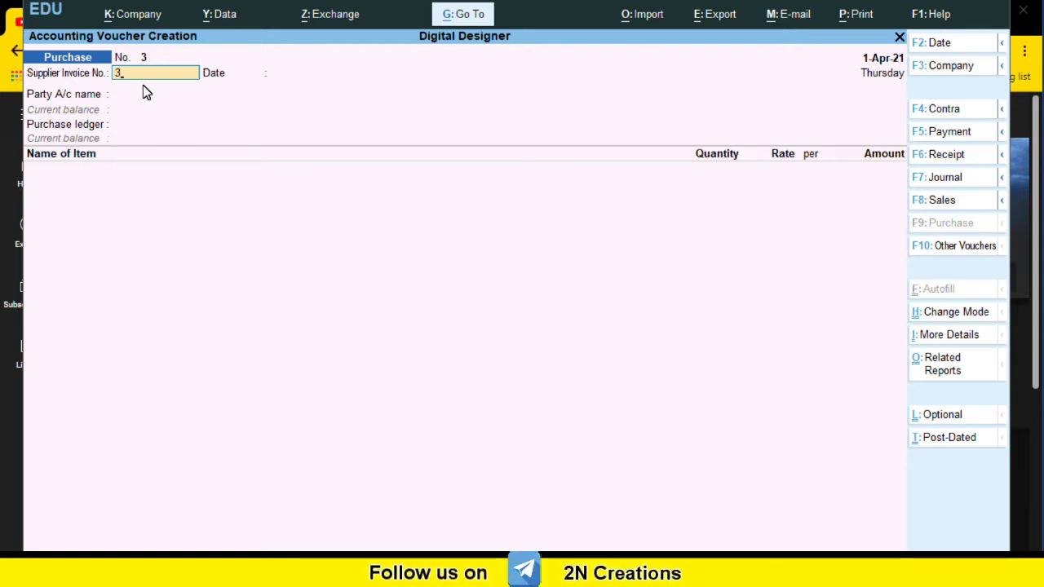
pyautogui.press('Return')
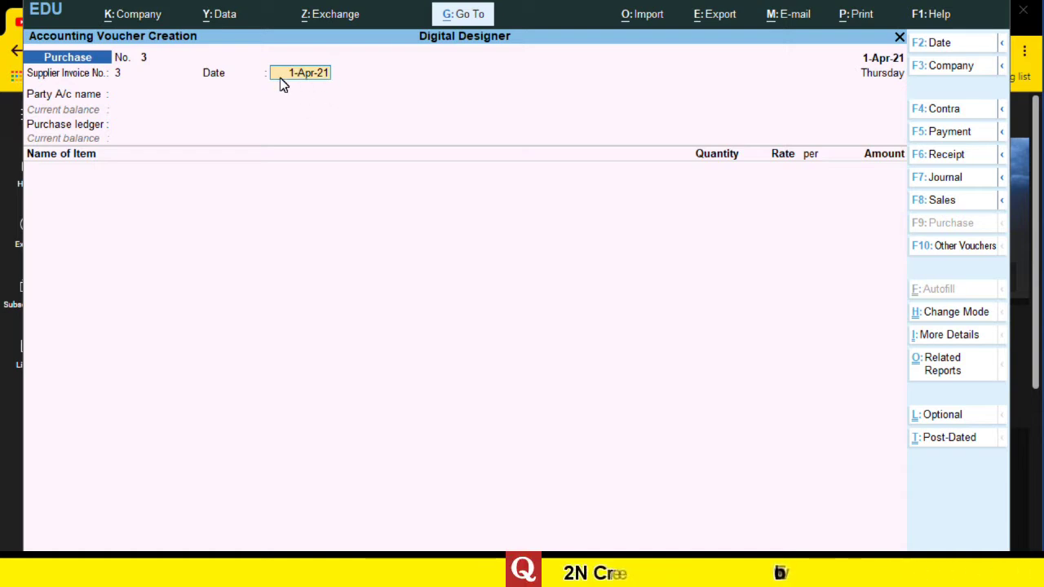
pyautogui.press('Return')
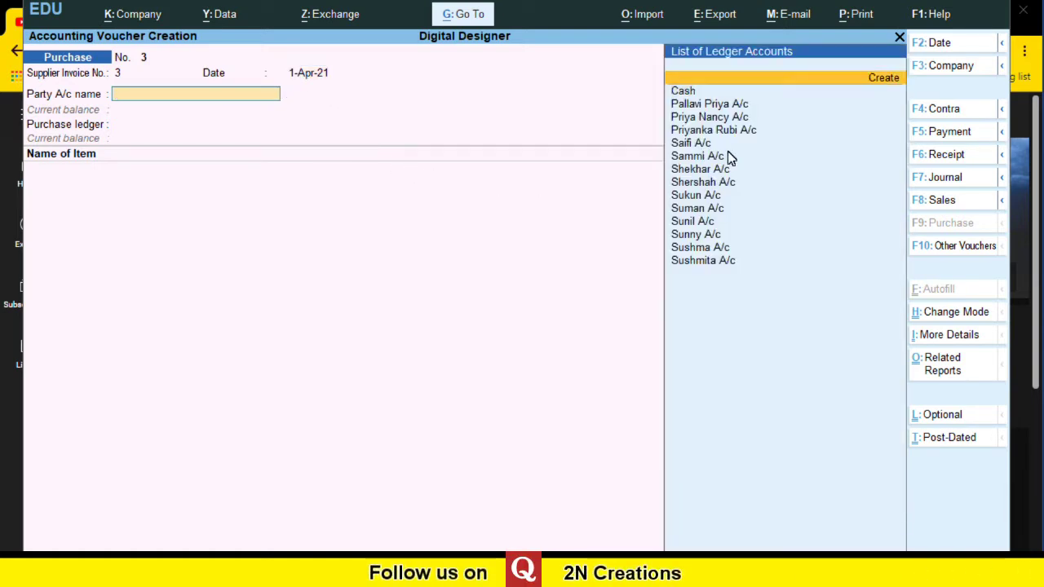
# - Choose Cash as the party account and Purchase A/c as the purchase ledger for the voucher
pyautogui.press('Down')
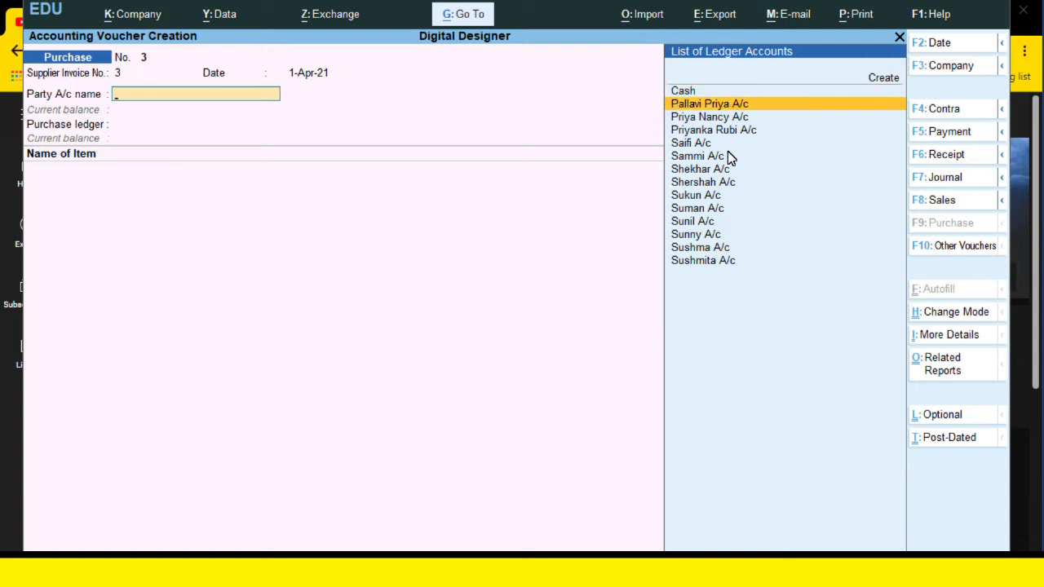
pyautogui.press('Down')
pyautogui.press('Up')
pyautogui.press('Up')
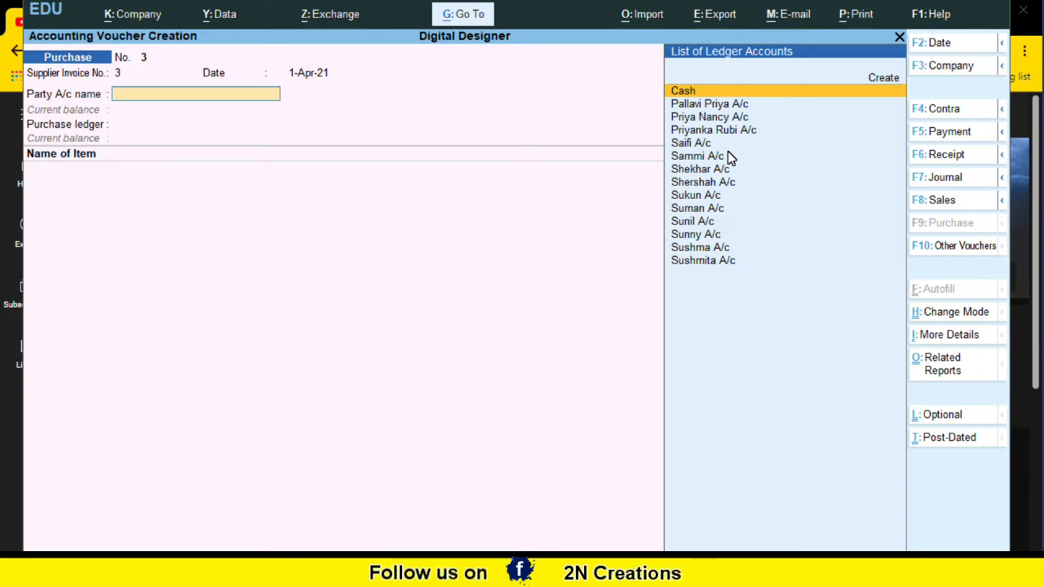
pyautogui.press('Down')
pyautogui.press('Down')
pyautogui.press('Up')
pyautogui.press('Up')
pyautogui.press('Up')
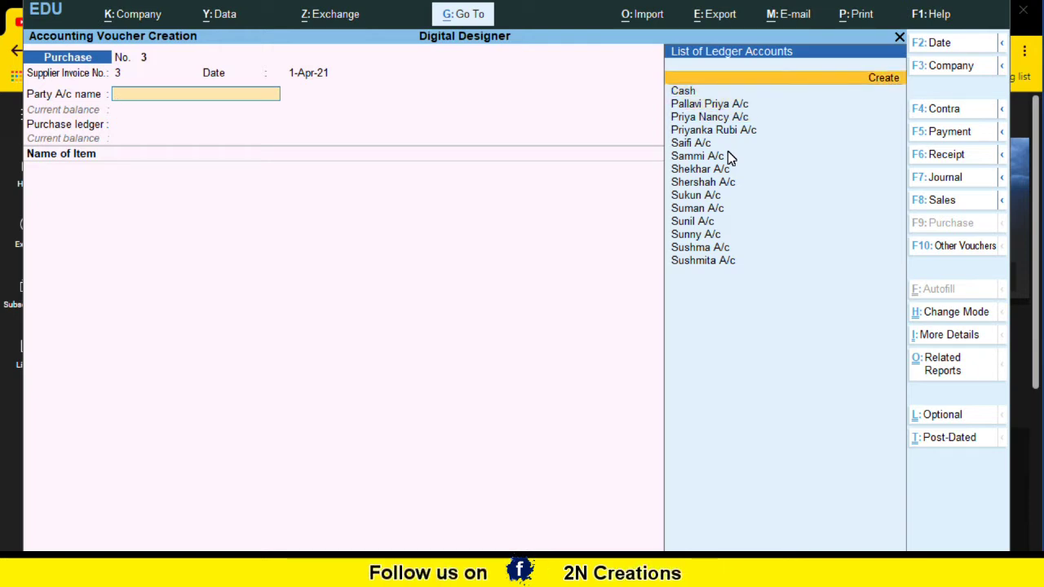
pyautogui.press('Down')
pyautogui.press('Down')
pyautogui.press('Up')
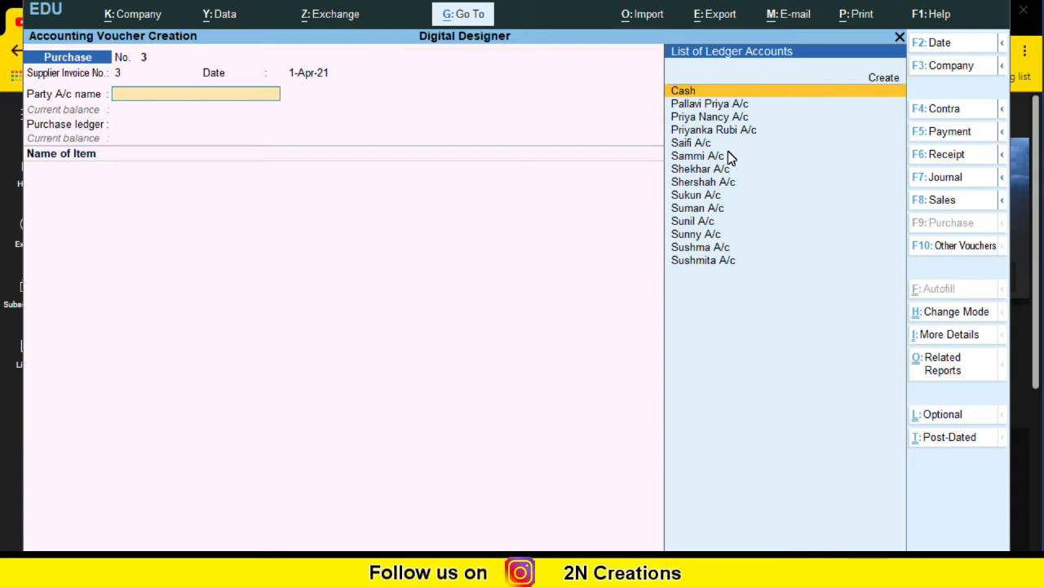
pyautogui.press('Return')
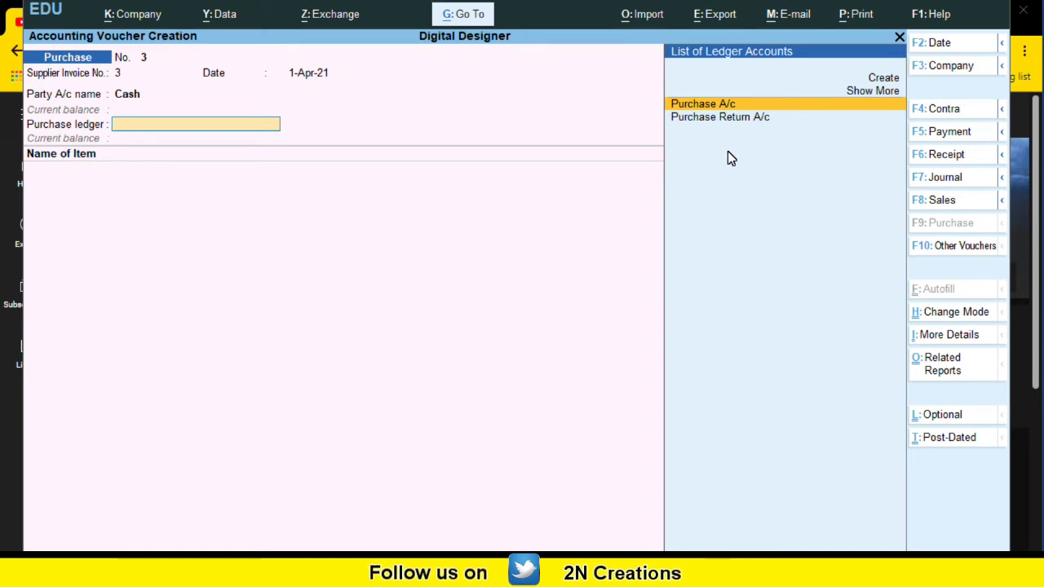
pyautogui.press('Return')
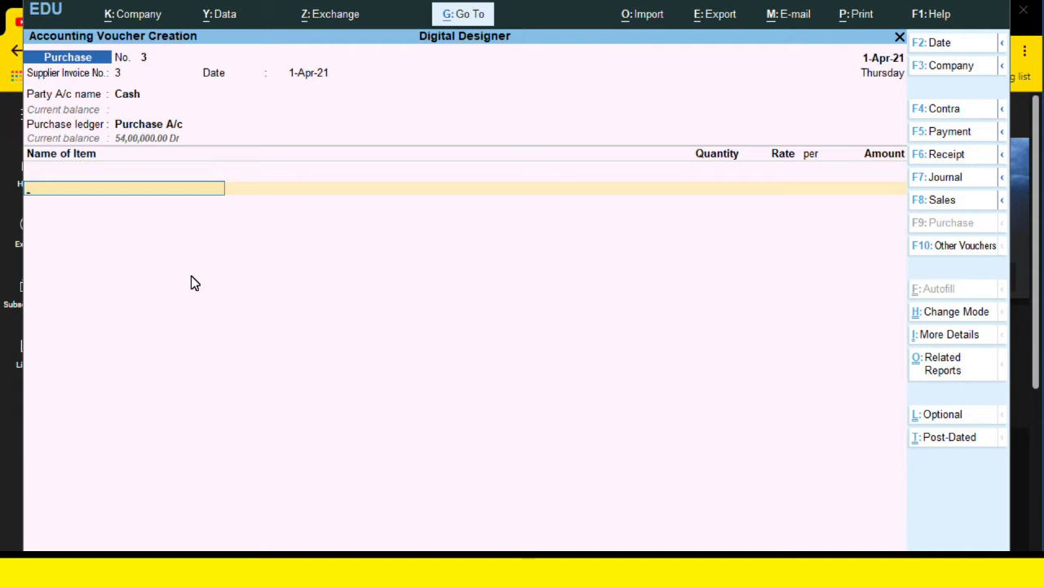
# - Start a new stock item from the voucher's item line, name it Himalaya Shampoo and leave its alias blank
pyautogui.press('ctrl')
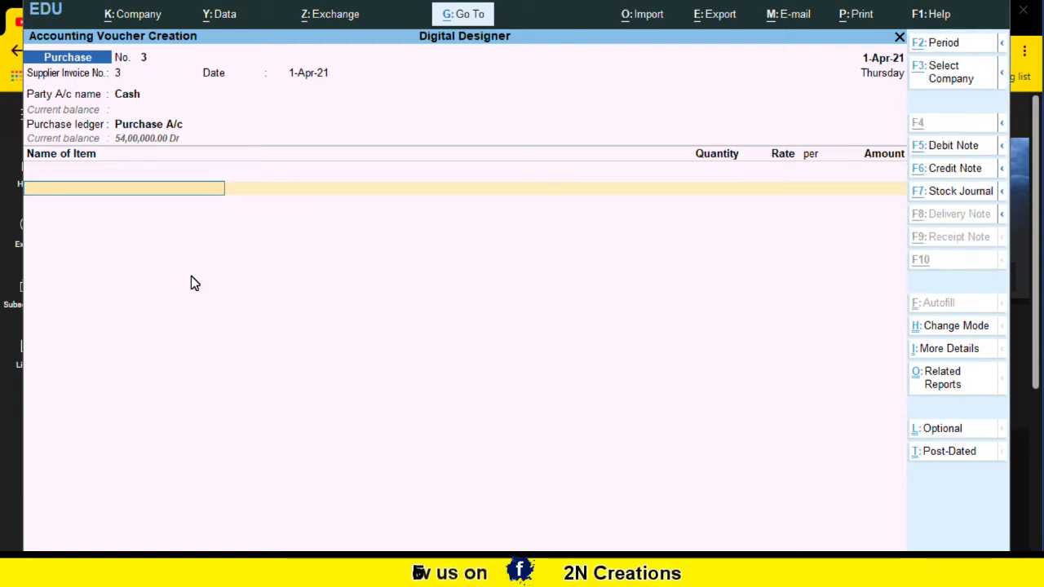
pyautogui.hotkey('alt', 'c')
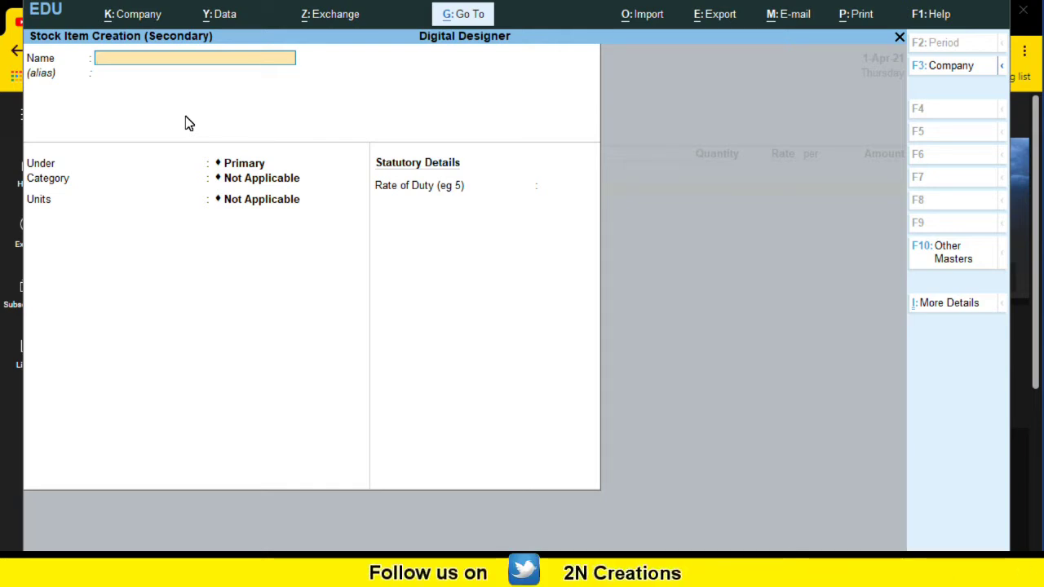
pyautogui.write('Hi')
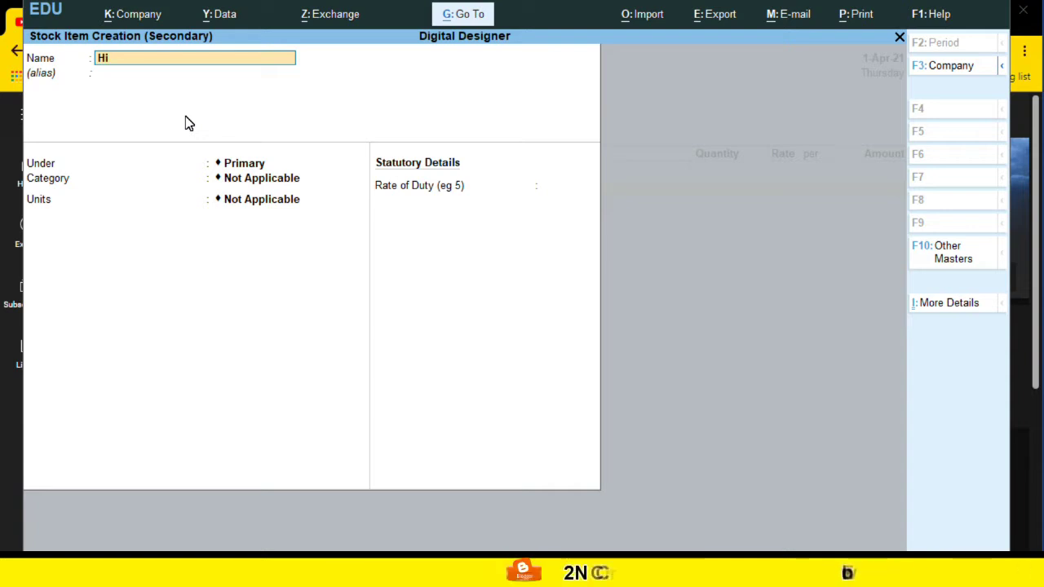
pyautogui.write('malay')
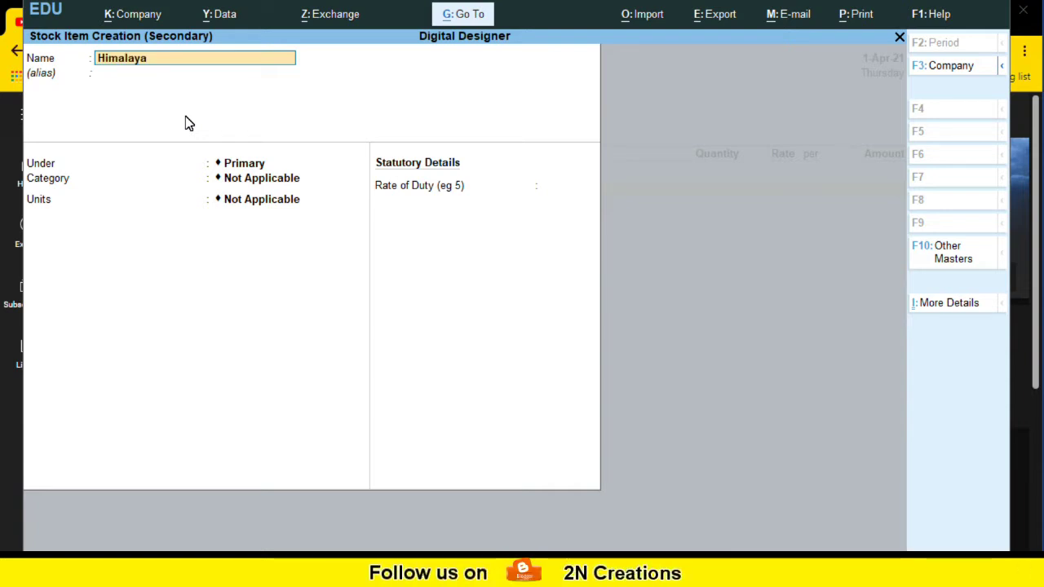
pyautogui.write('a S')
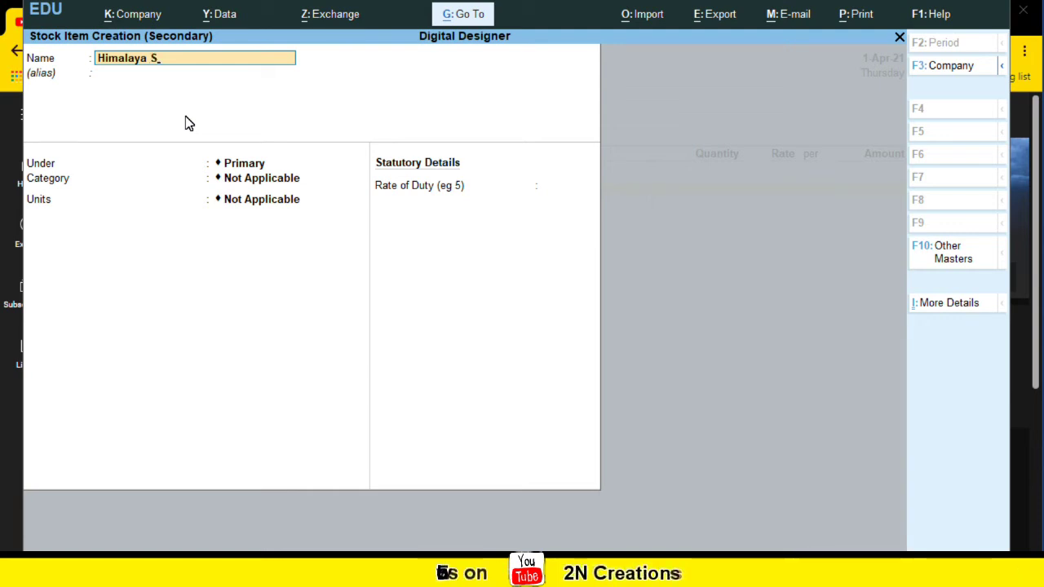
pyautogui.write('hamo')
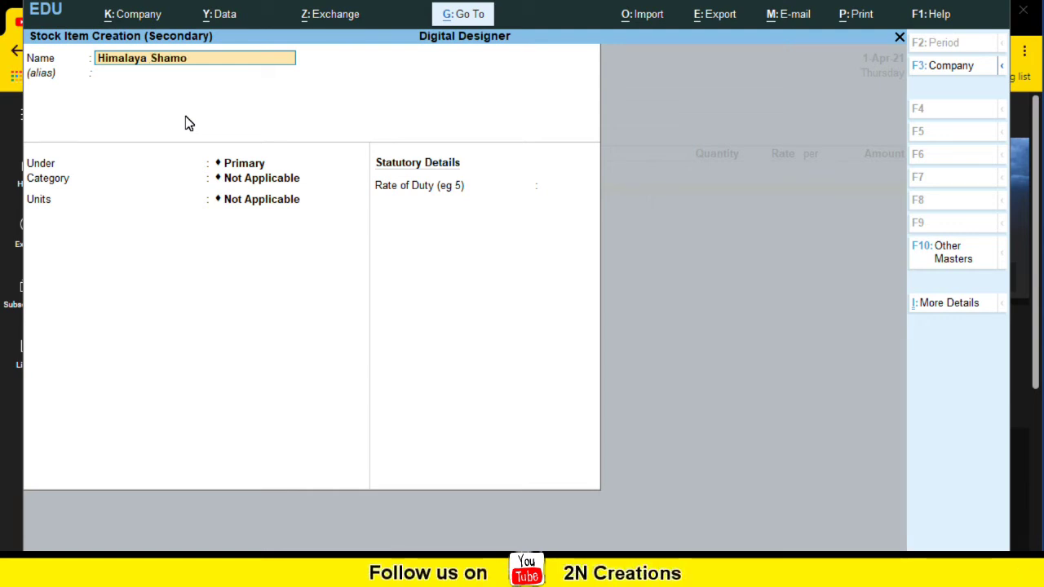
pyautogui.press('BackSpace')
pyautogui.write('poo')
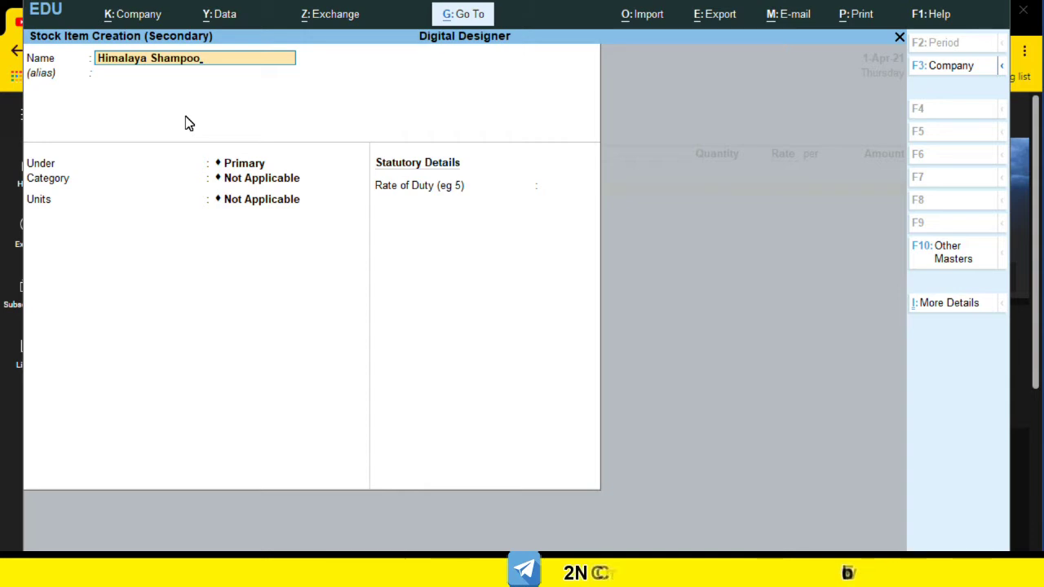
pyautogui.press('Return')
pyautogui.press('Return')
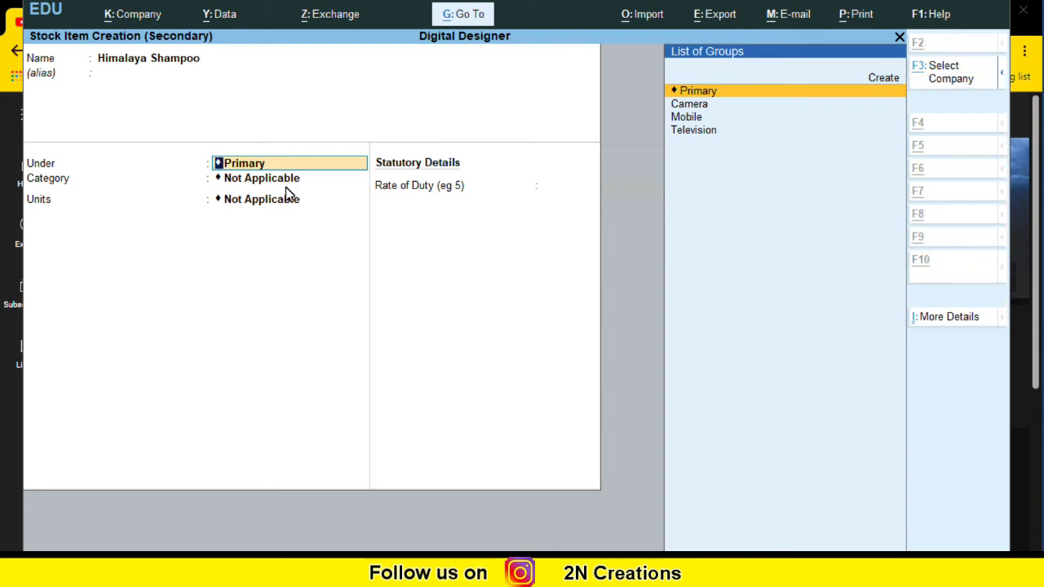
# - Create a stock group named Shampoo under Primary, with adding item quantities set to Yes, and assign it to Himalaya Shampoo
pyautogui.hotkey('alt', 'c')
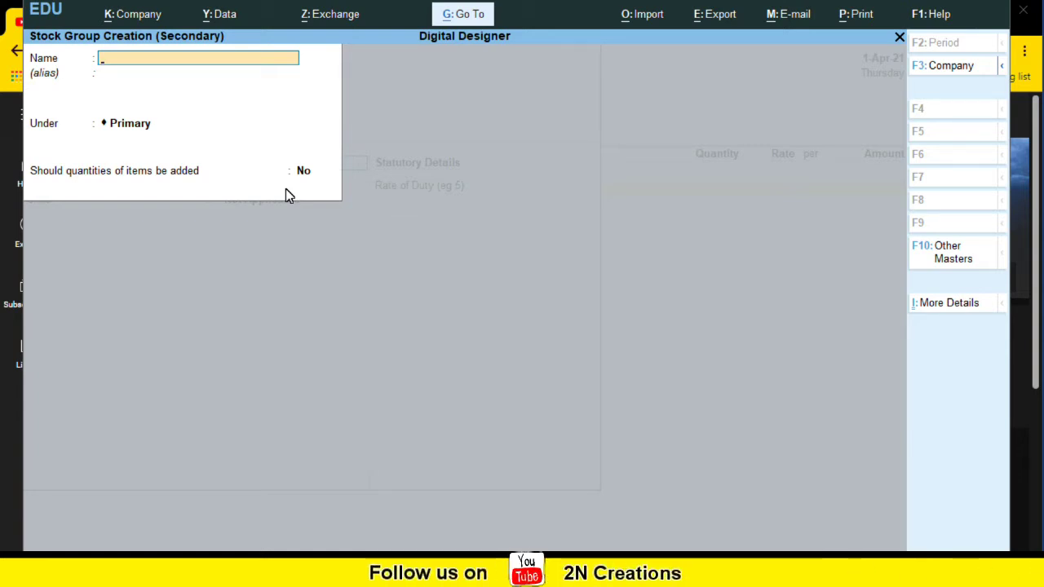
pyautogui.write('Shampoo')
pyautogui.press('Return')
pyautogui.press('Return')
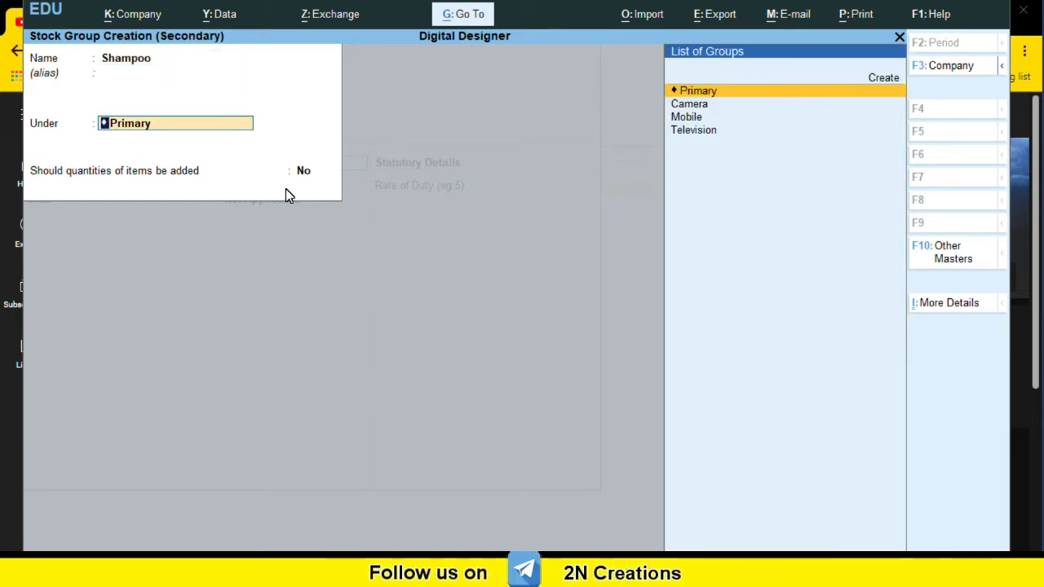
pyautogui.press('Return')
pyautogui.write('y')
pyautogui.press('Return')
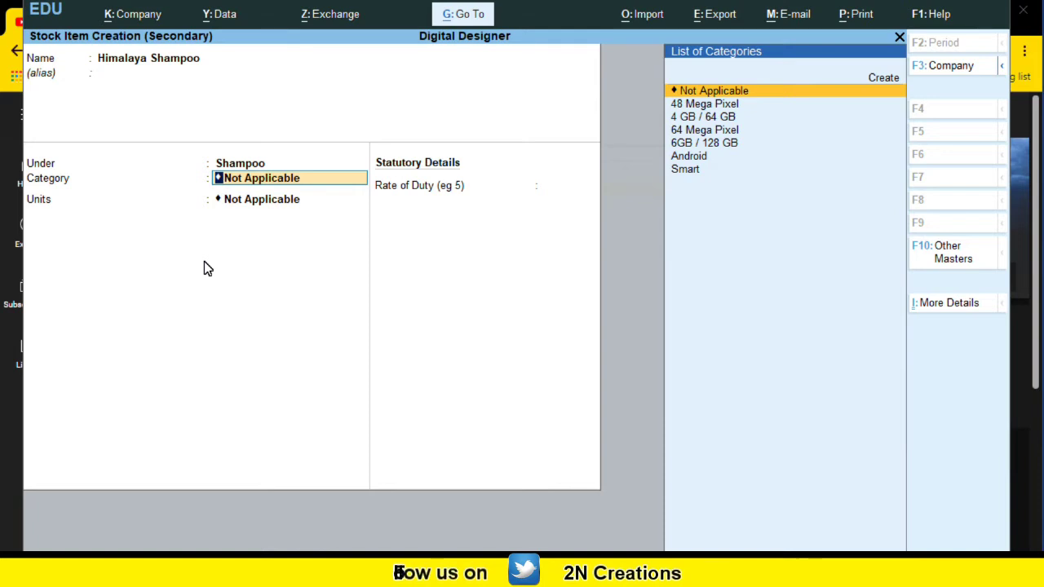
# - Create a stock category named Anti Hair Fall under Primary, without an alias, and assign it to Himalaya Shampoo
pyautogui.hotkey('alt', 'c')
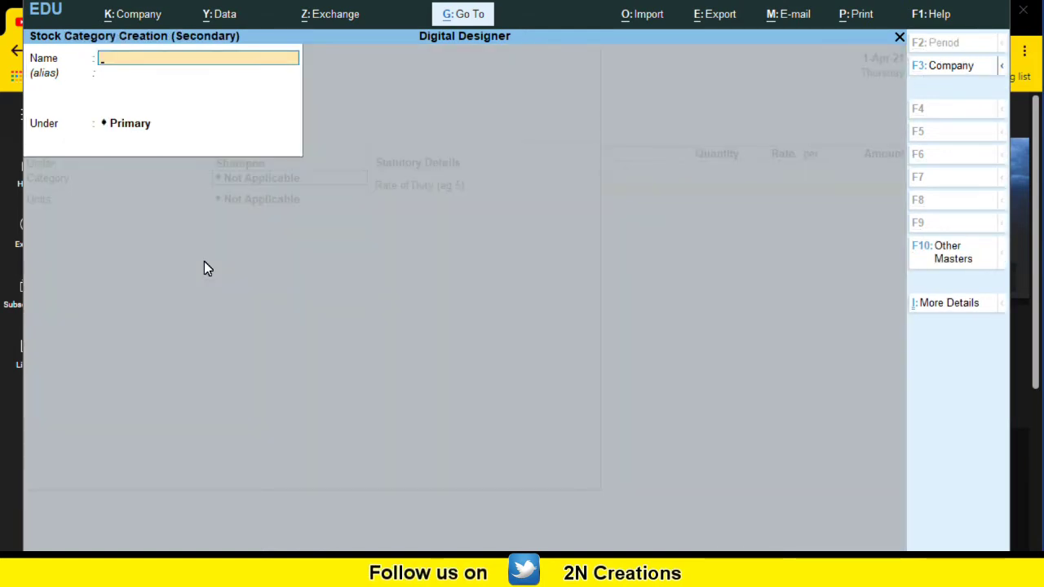
pyautogui.write('Anti')
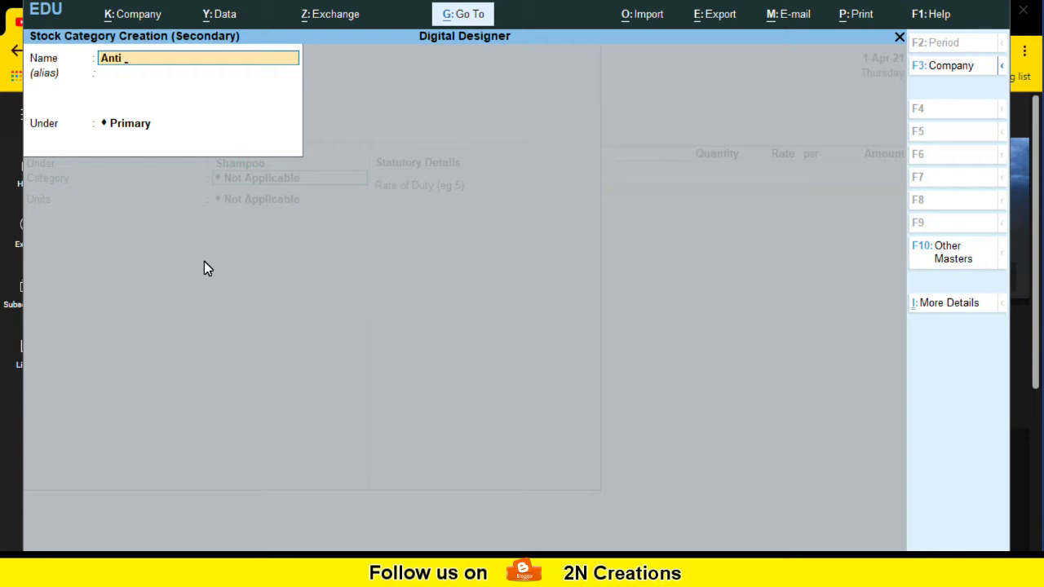
pyautogui.write(' Hair Fall')
pyautogui.press('Return')
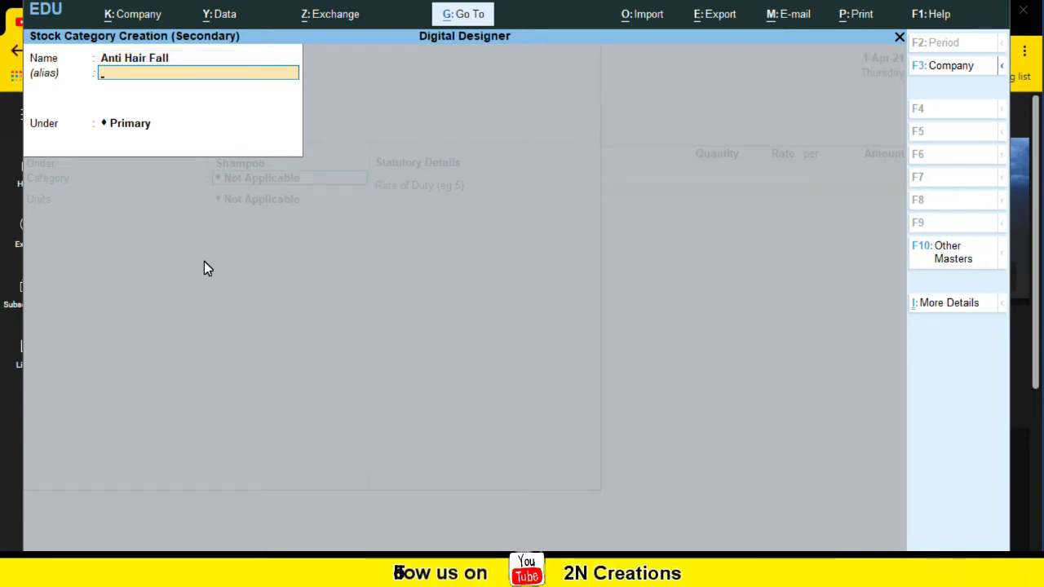
pyautogui.press('Return')
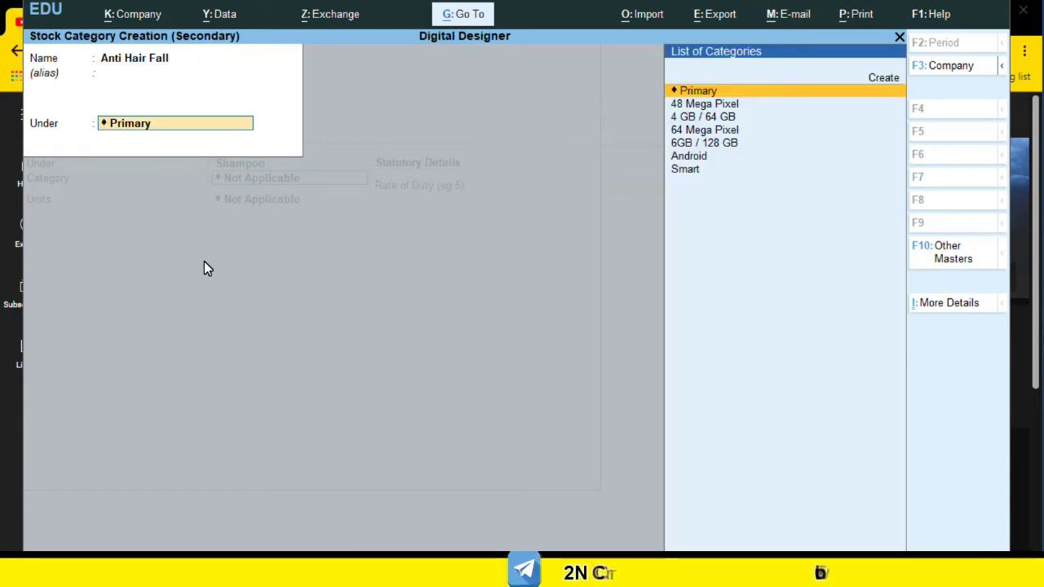
pyautogui.press('Return')
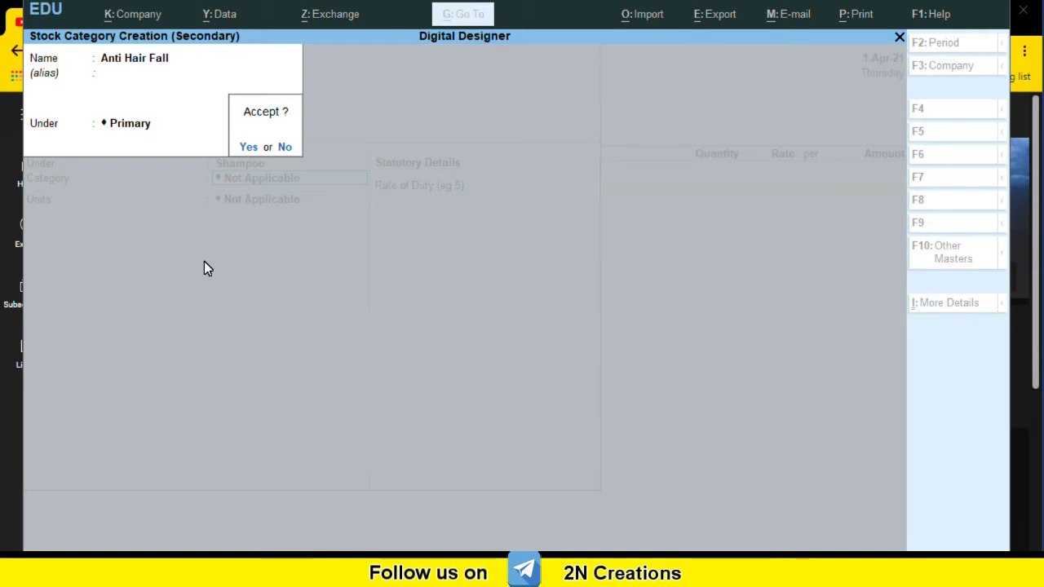
pyautogui.press('Return')
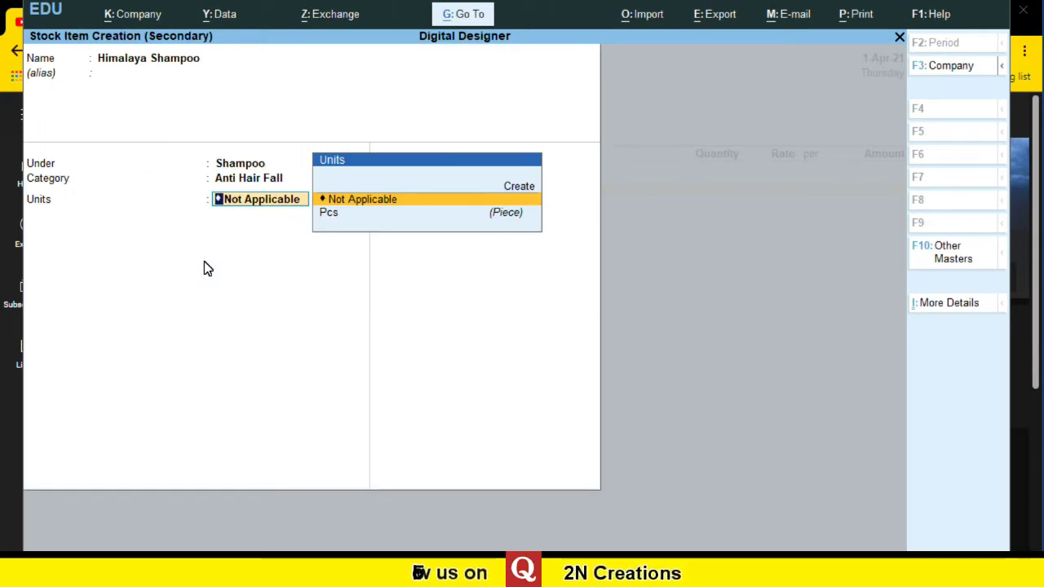
# - Set the Himalaya Shampoo item's units to Pcs, leave the rate of duty empty and save the item
pyautogui.press('Down')
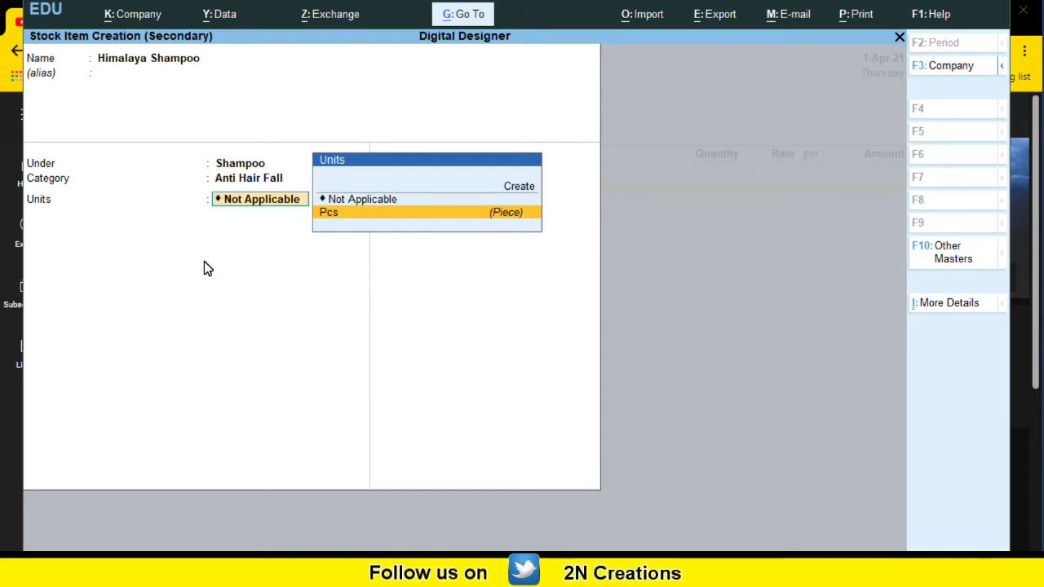
pyautogui.press('Return')
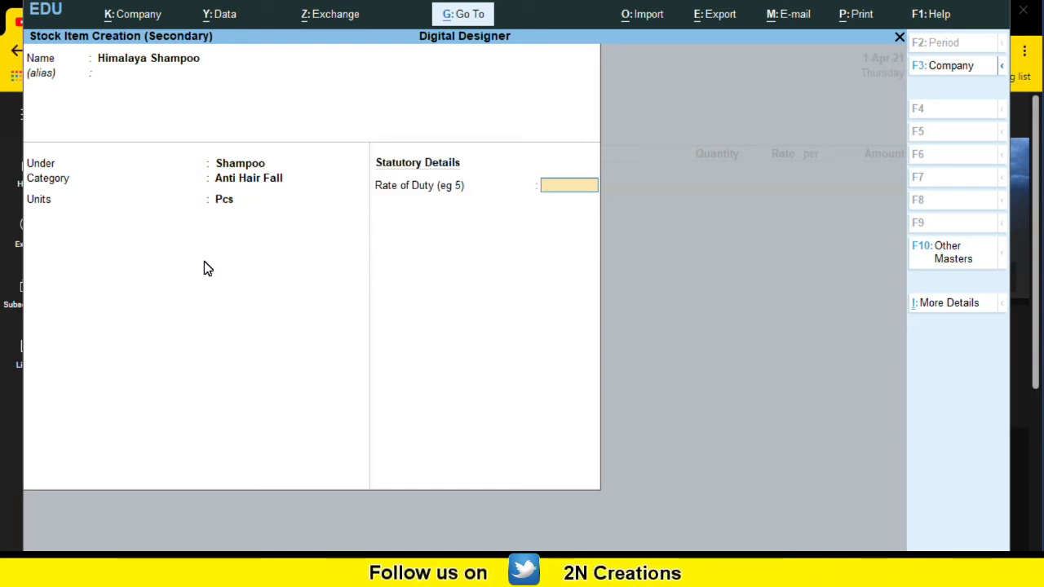
pyautogui.press('Return')
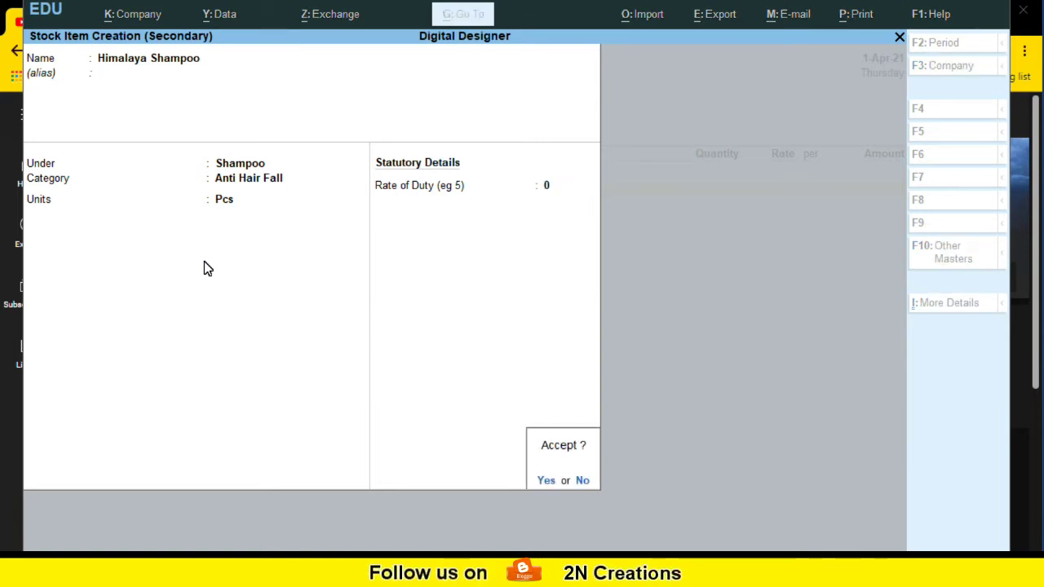
pyautogui.press('Return')
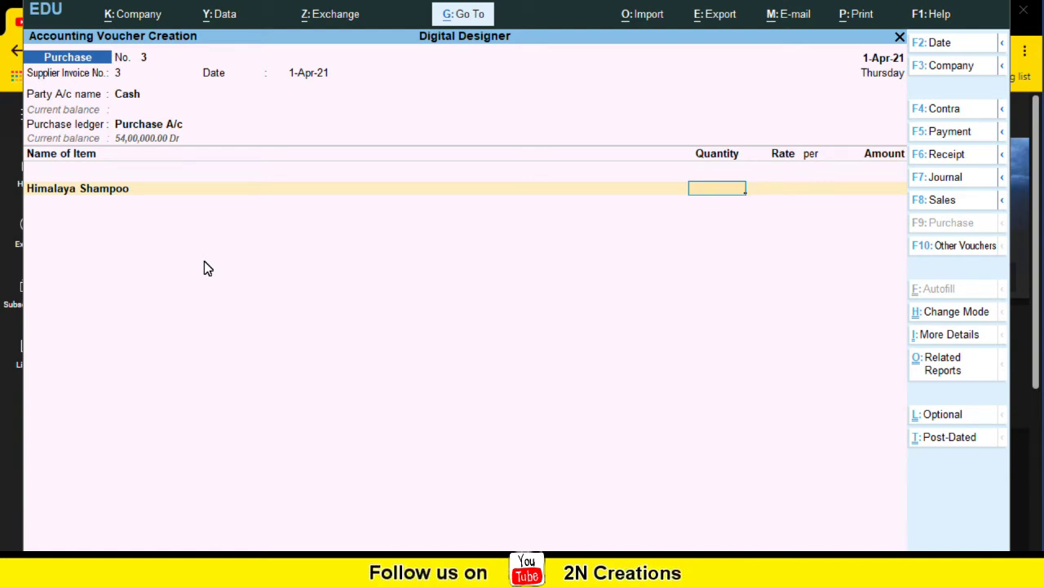
# - Enter a quantity of 100 Pcs at a rate of 150 per Pcs for Himalaya Shampoo and complete the item line
pyautogui.write('100')
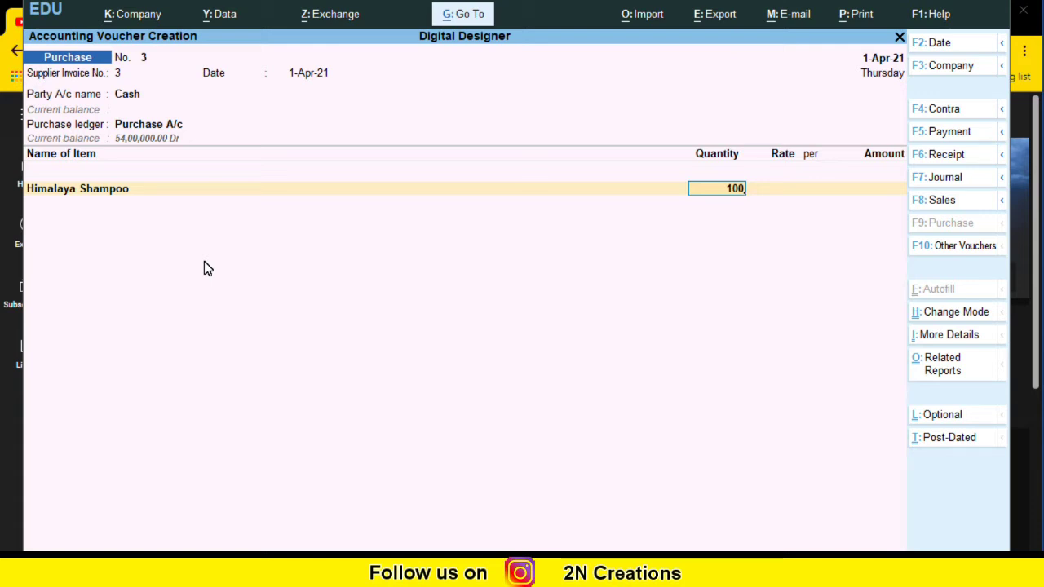
pyautogui.press('Return')
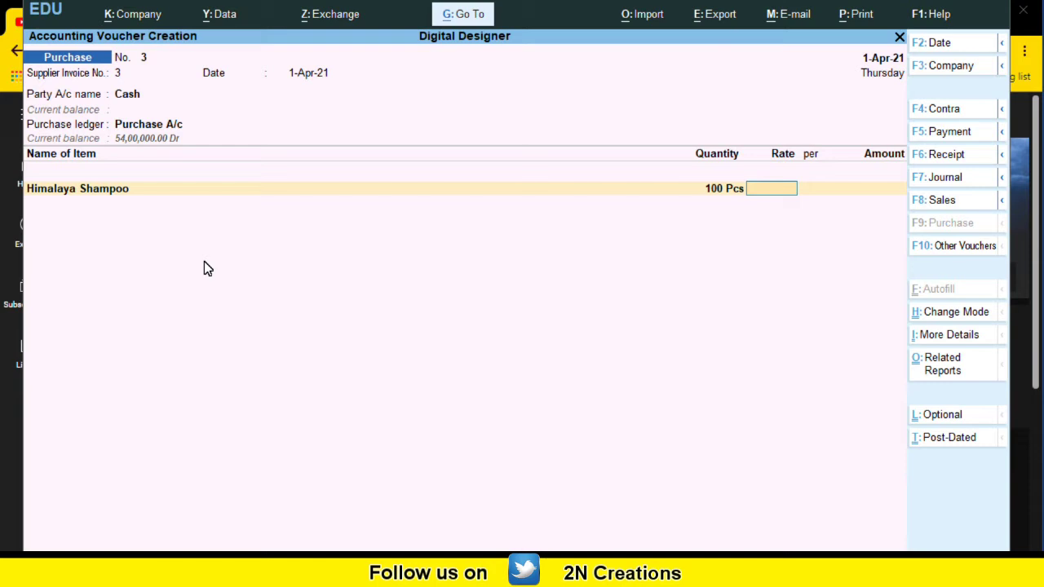
pyautogui.write('150')
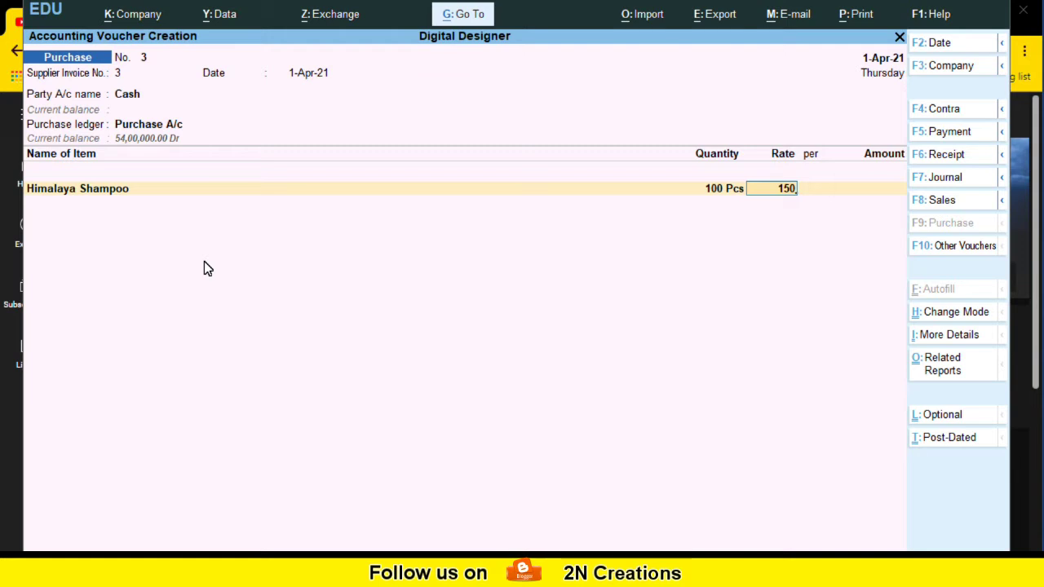
pyautogui.press('Return')
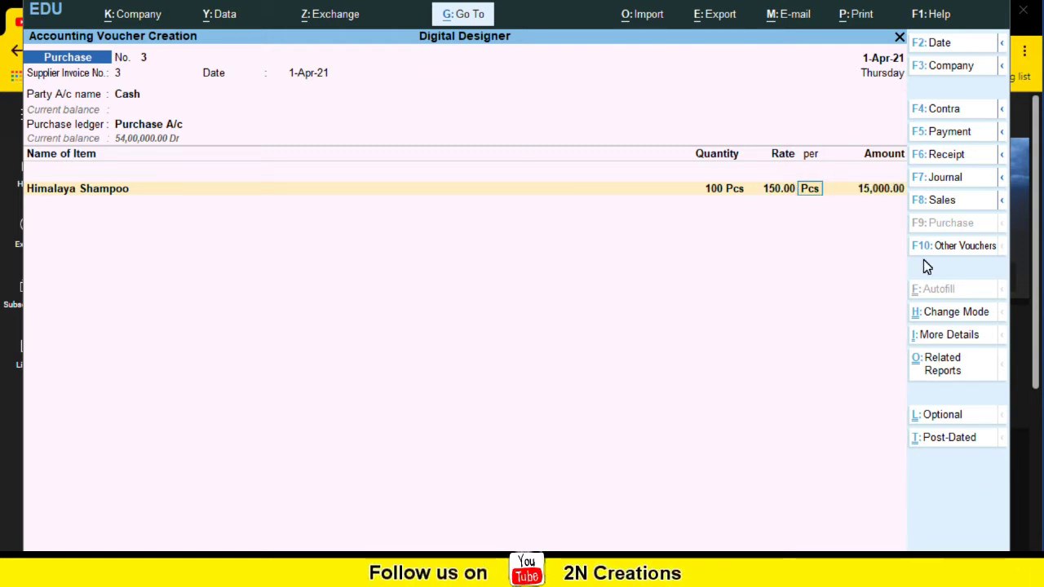
pyautogui.press('Return')
pyautogui.press('Return')
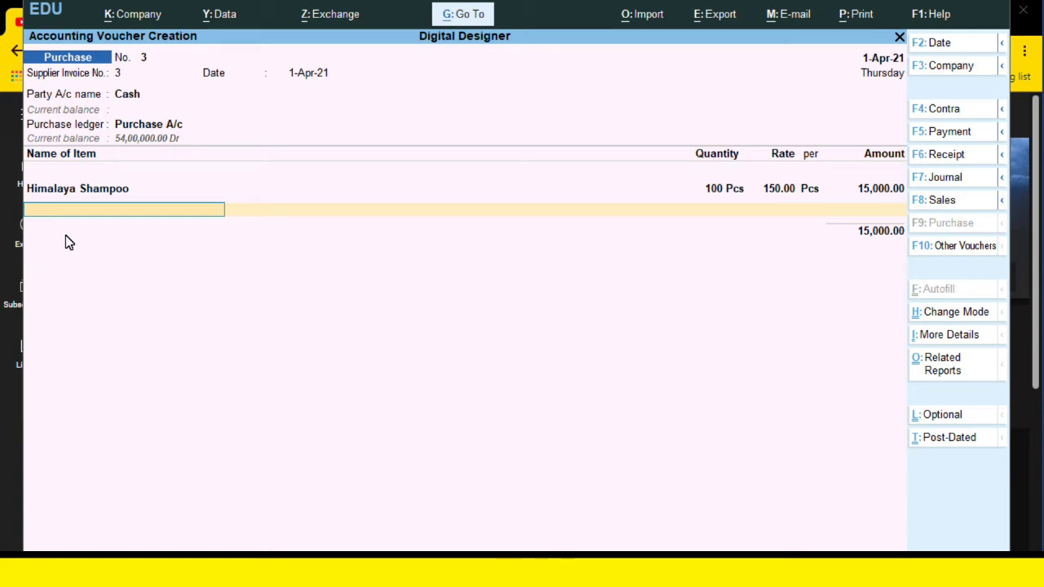
# - Start a new stock item named Dove Shampoo without an alias and place it under the Shampoo group
pyautogui.hotkey('alt', 'c')
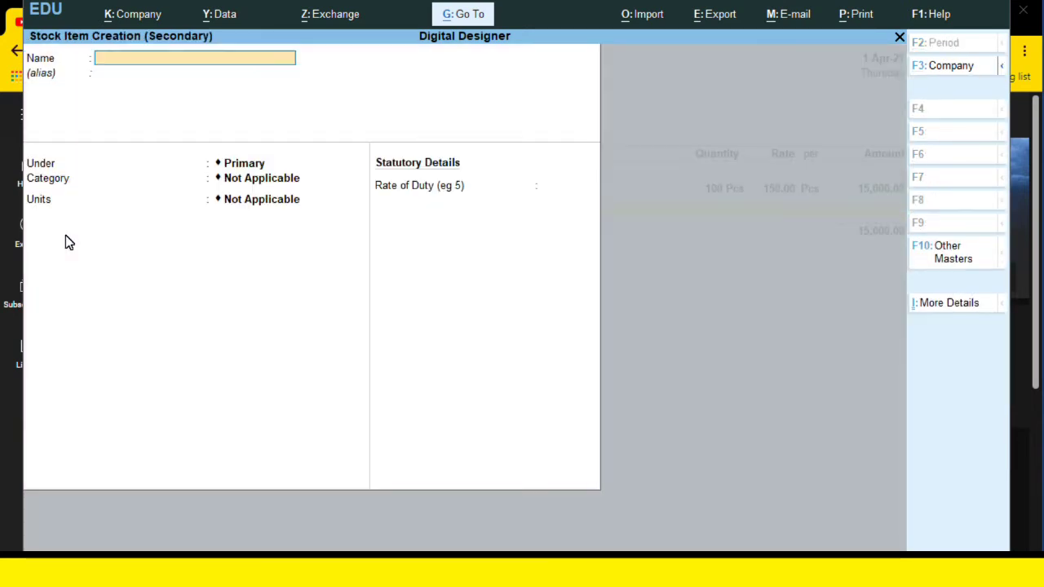
pyautogui.write('Dove Shampoo')
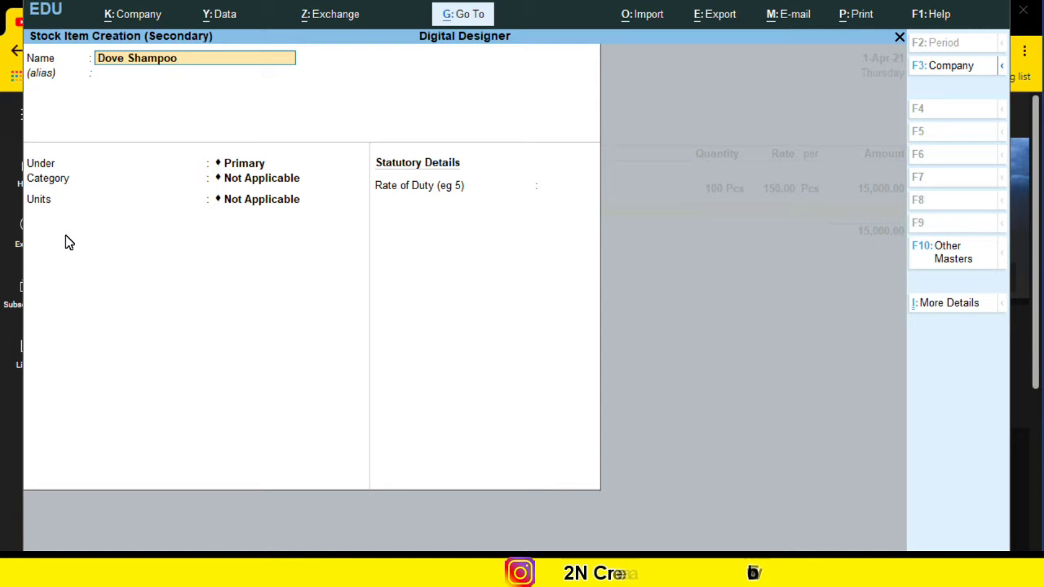
pyautogui.press('Return')
pyautogui.press('Return')
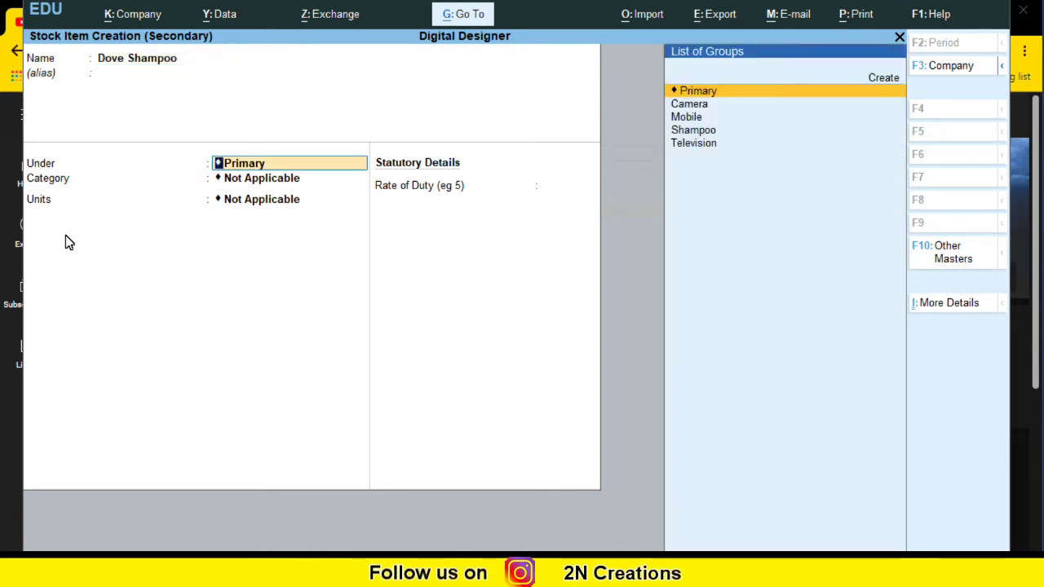
pyautogui.press('Down')
pyautogui.press('Down')
pyautogui.press('Down')
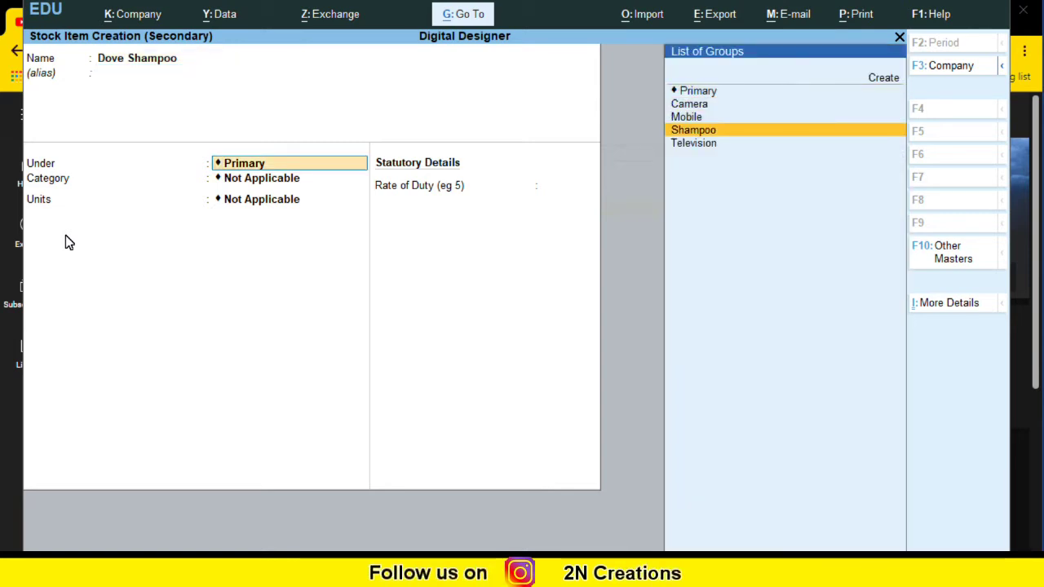
pyautogui.press('Return')
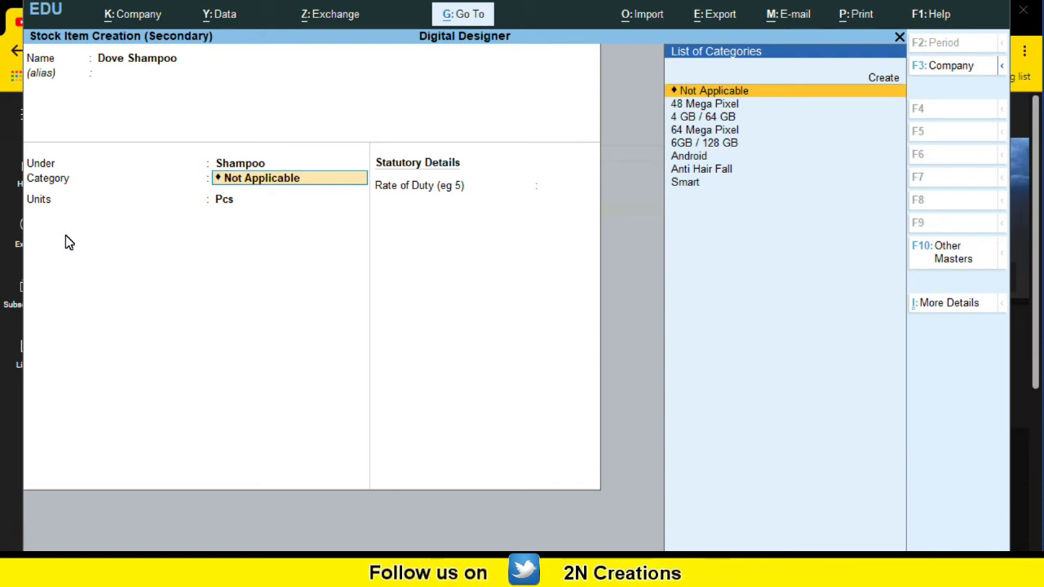
# - Create a stock category named Anti Dandruf under Primary, without an alias, and assign it to Dove Shampoo
pyautogui.press('Down')
pyautogui.press('Down')
pyautogui.press('Down')
pyautogui.press('Down')
pyautogui.press('Down')
pyautogui.press('Down')
pyautogui.press('Down')
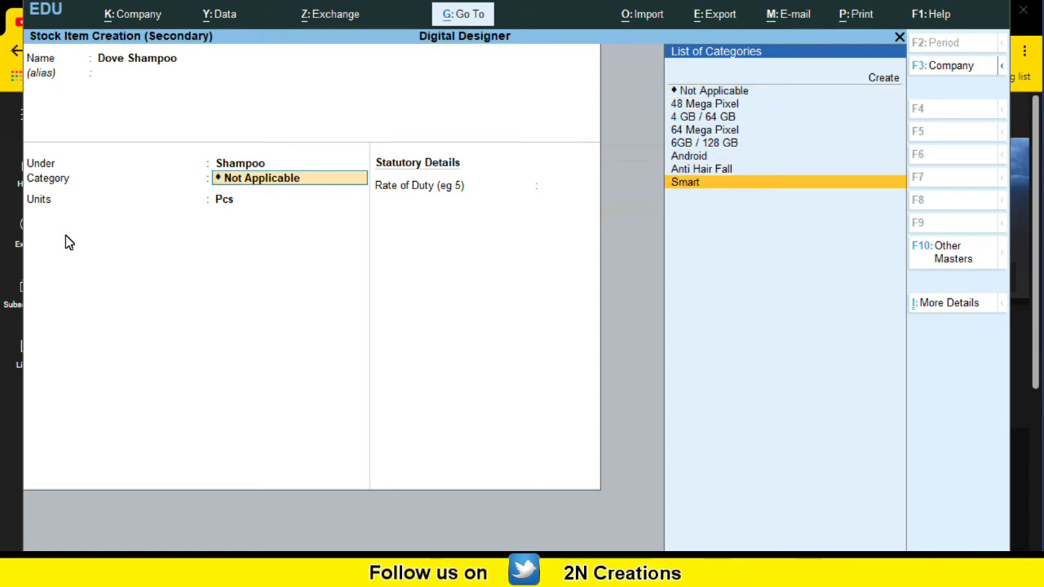
pyautogui.press('Up')
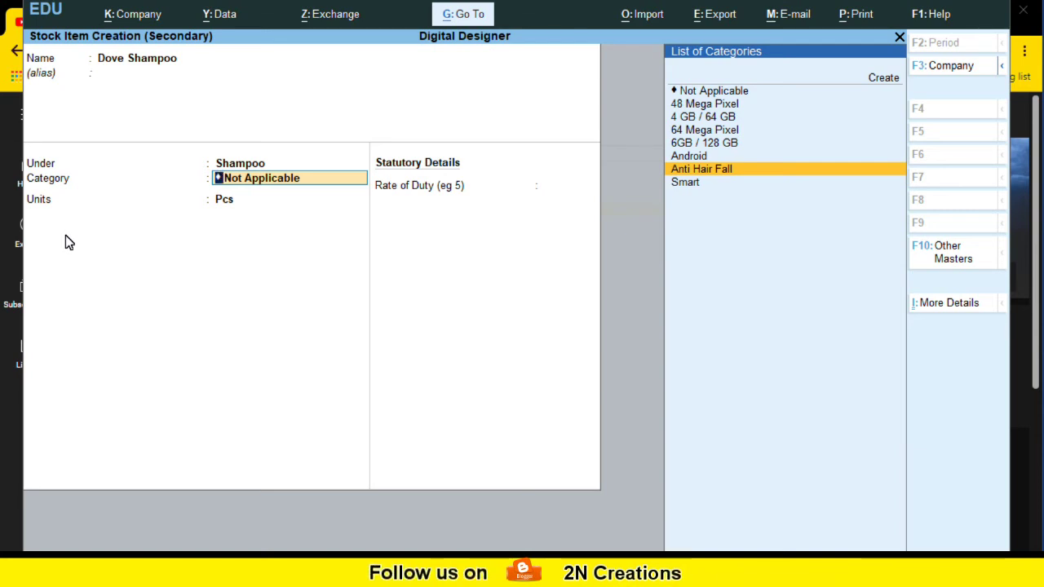
pyautogui.hotkey('alt', 'c')
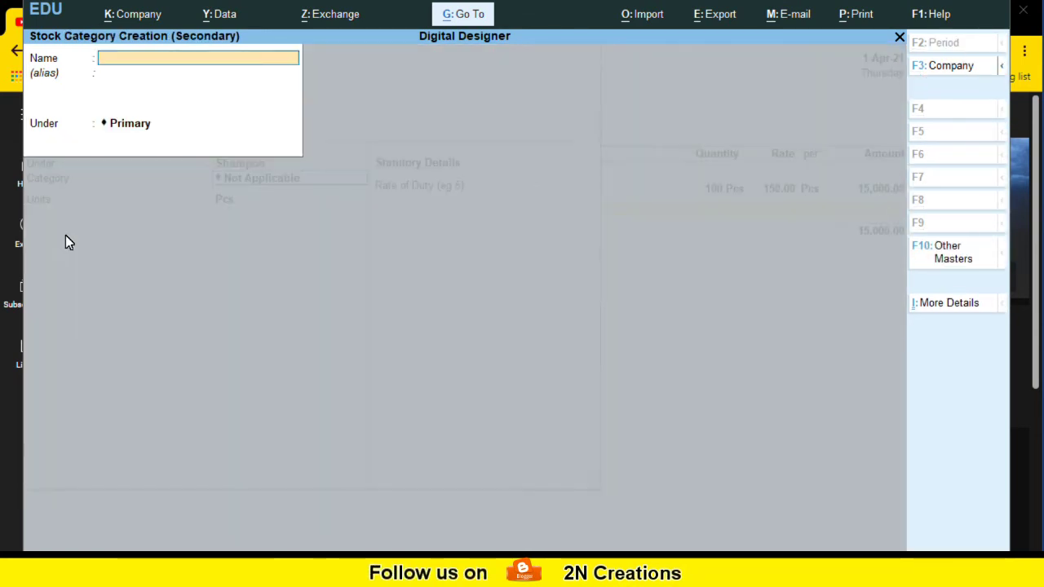
pyautogui.write('Anti Dandruf')
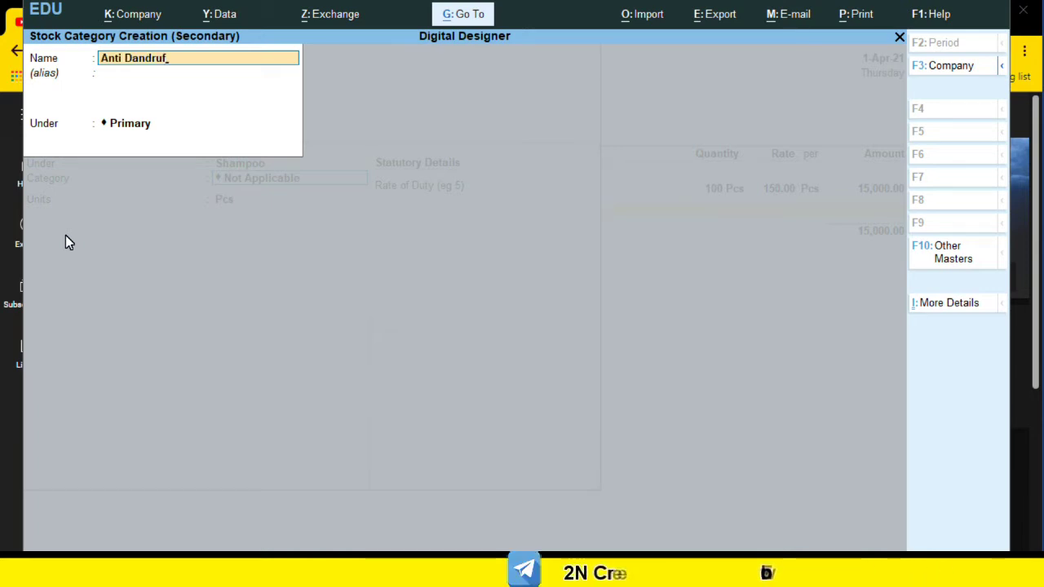
pyautogui.press('Return')
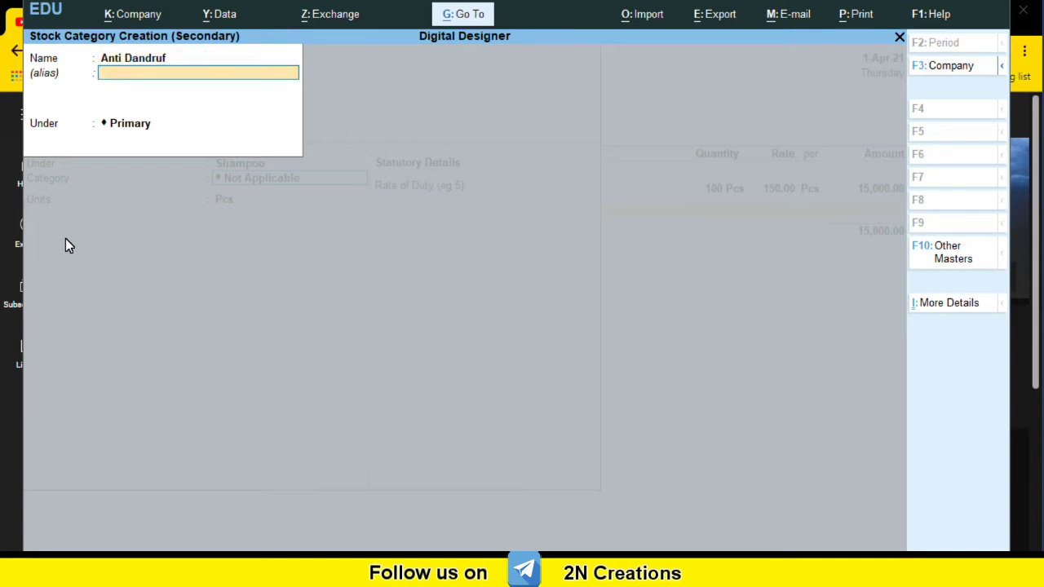
pyautogui.press('Return')
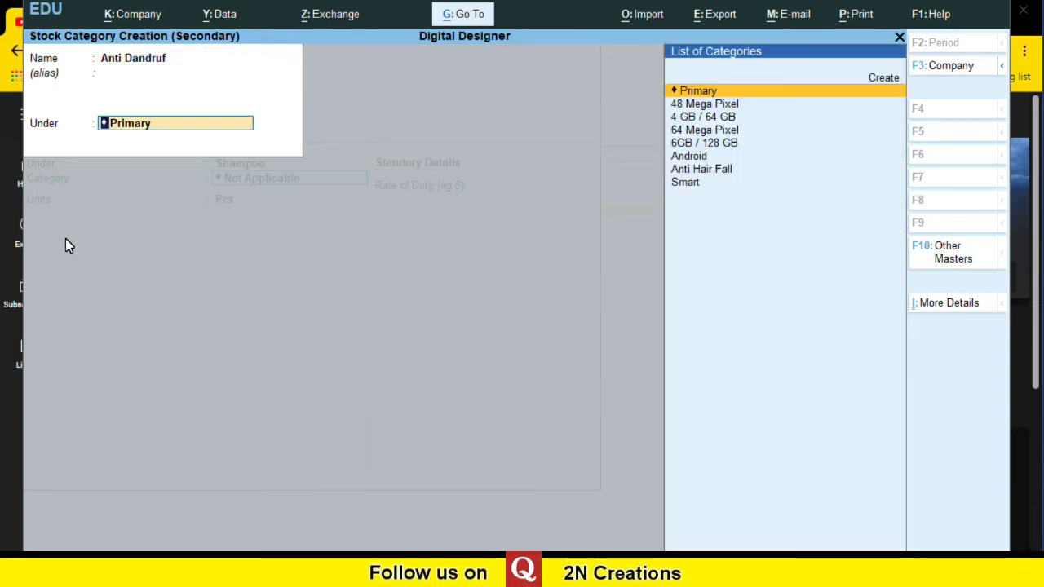
pyautogui.press('Return')
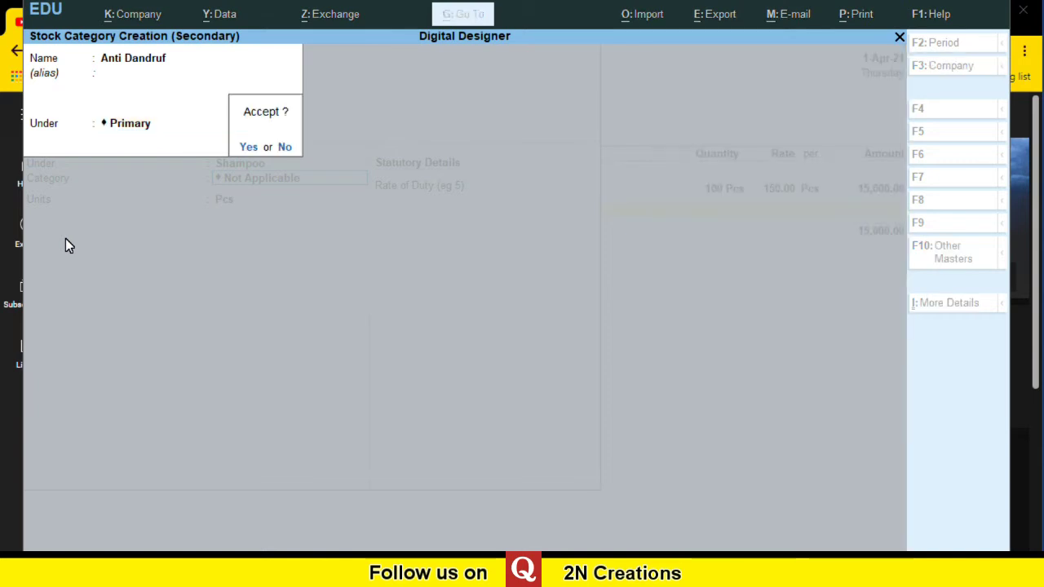
pyautogui.press('Return')
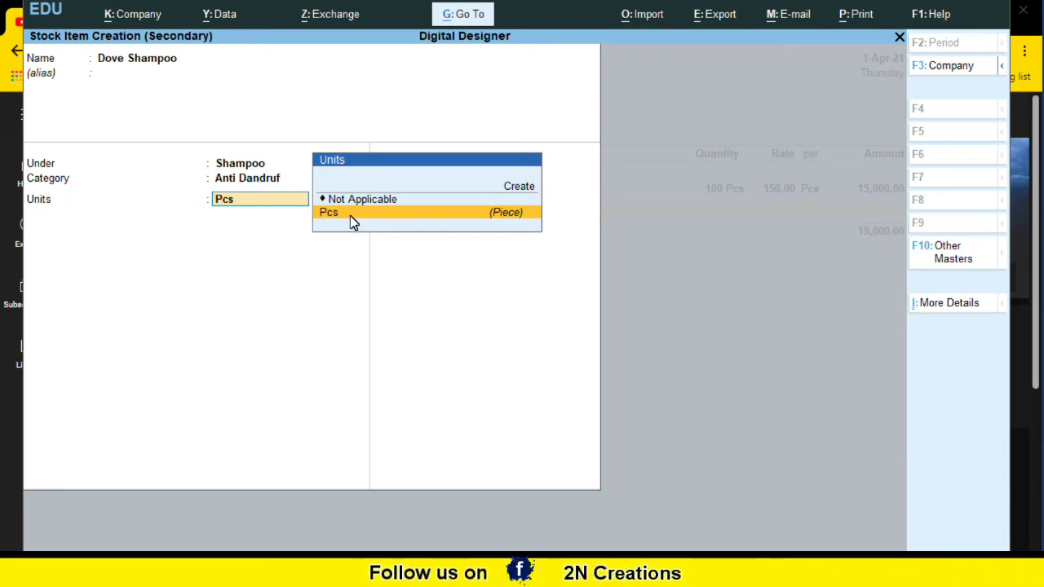
# - Keep the Dove Shampoo item's units as Pcs, leave the rate of duty empty and save the item
pyautogui.press('Return')
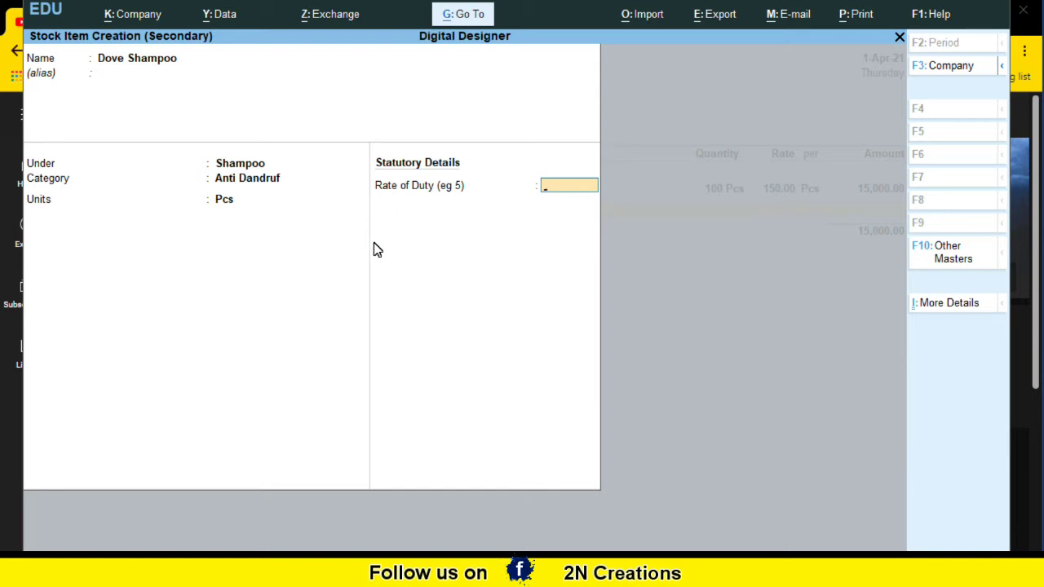
pyautogui.press('Return')
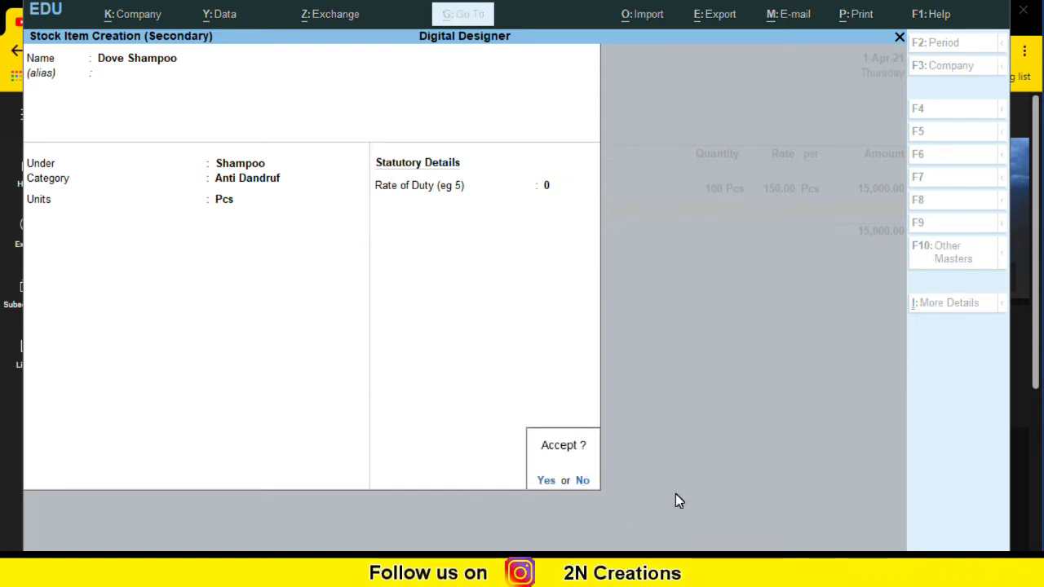
pyautogui.press('Return')
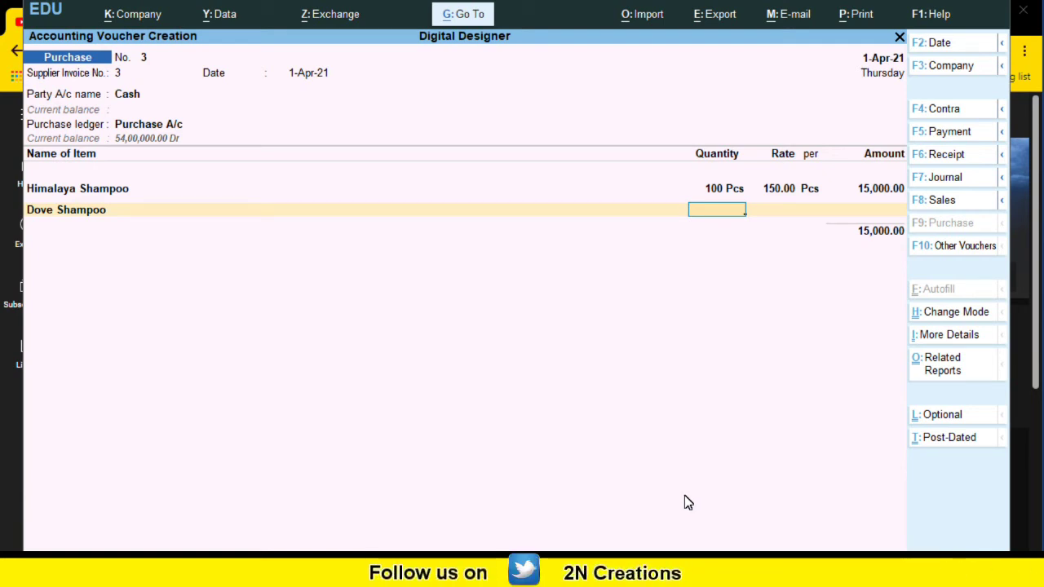
# - Enter a quantity of 100 Pcs at a rate of 140 per Pcs for Dove Shampoo and end the item list
pyautogui.write('100')
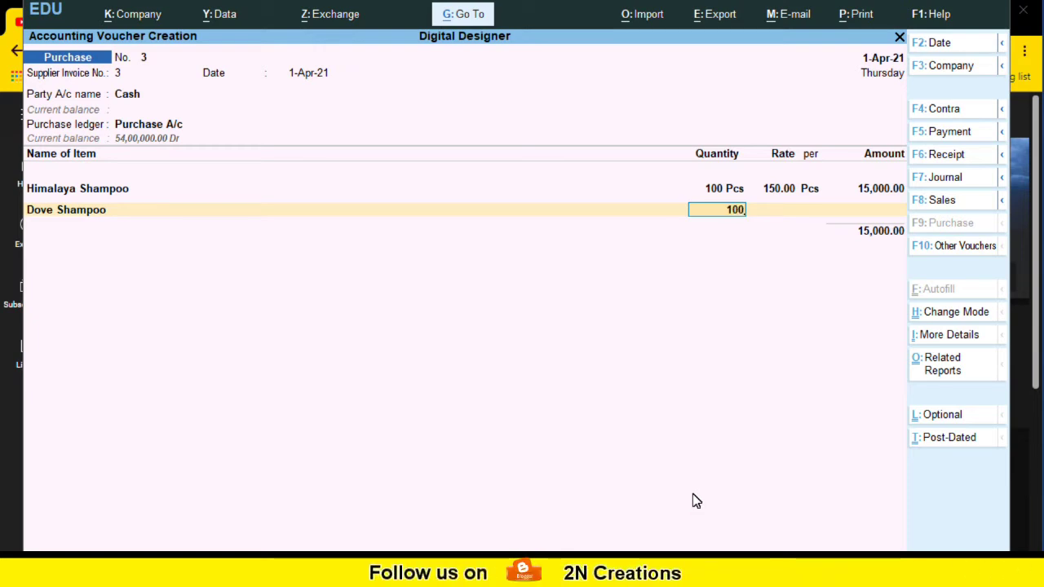
pyautogui.press('Return')
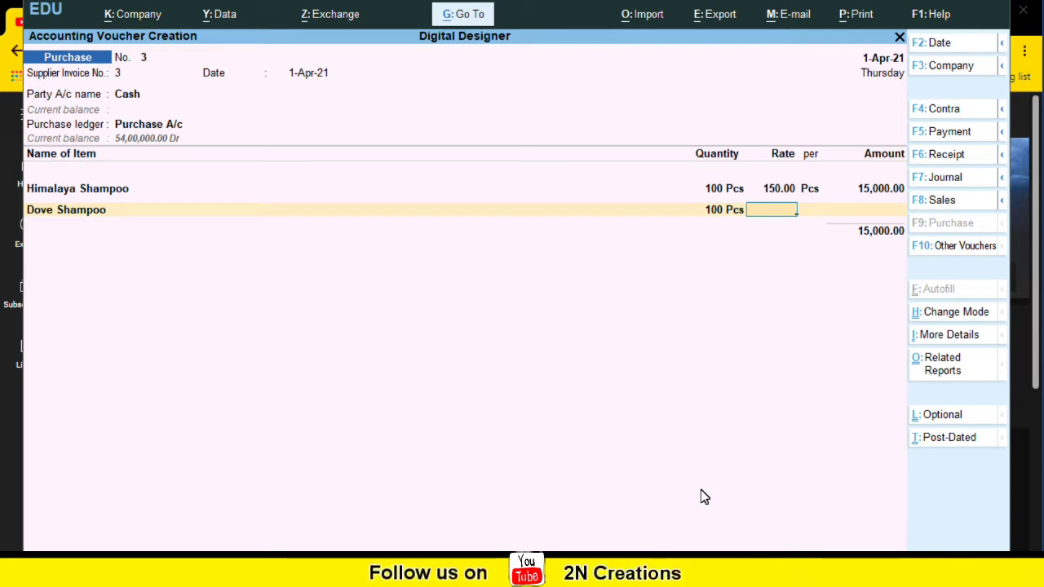
pyautogui.write('140')
pyautogui.press('Return')
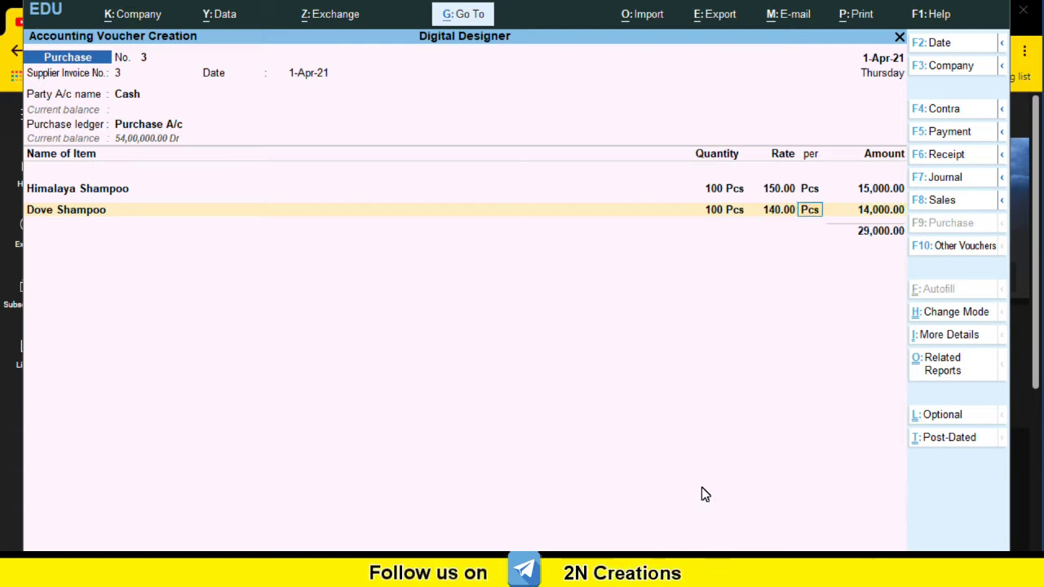
pyautogui.click(873, 211)
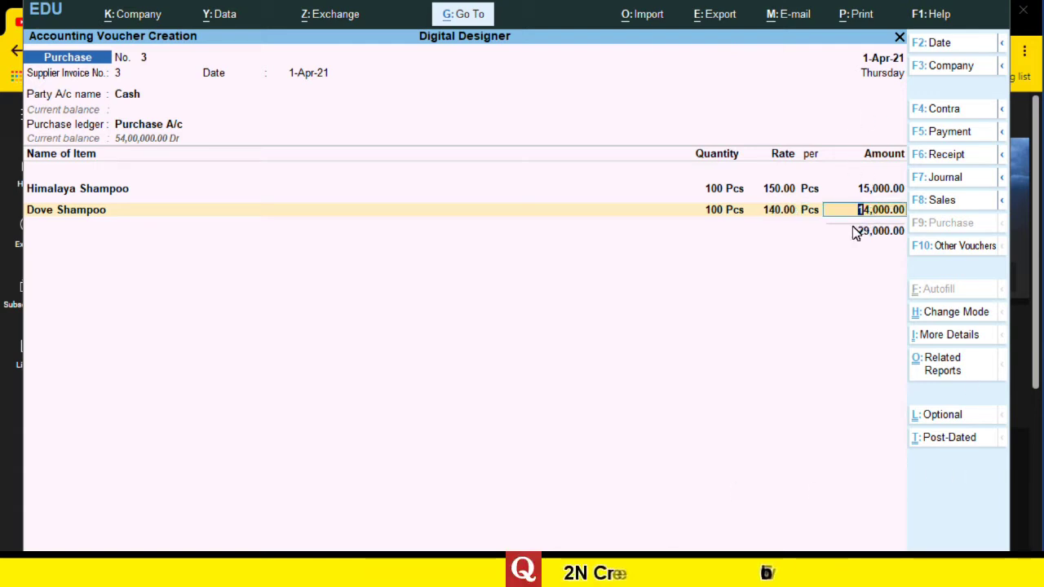
pyautogui.press('Return')
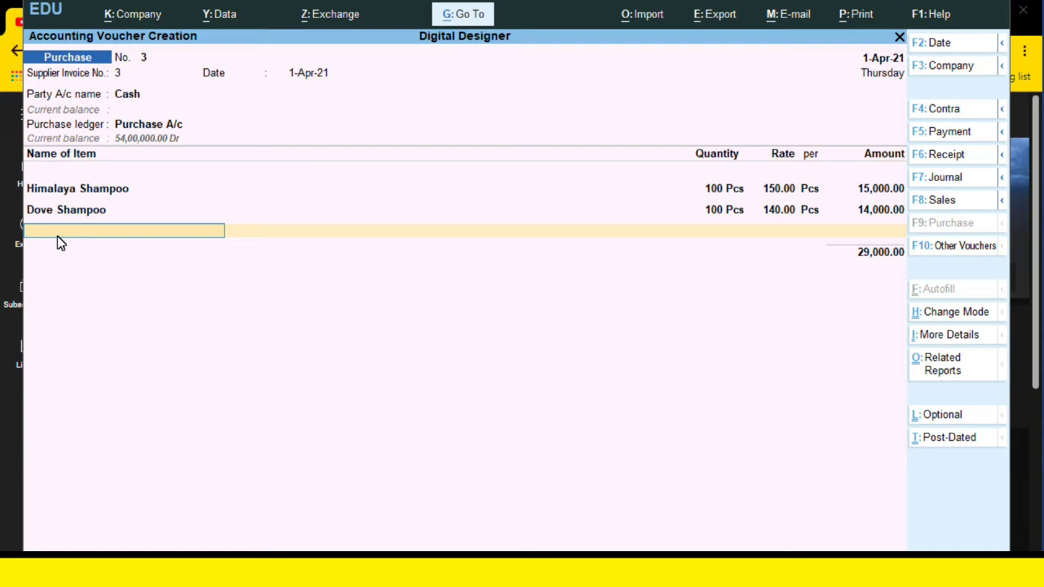
pyautogui.press('Return')
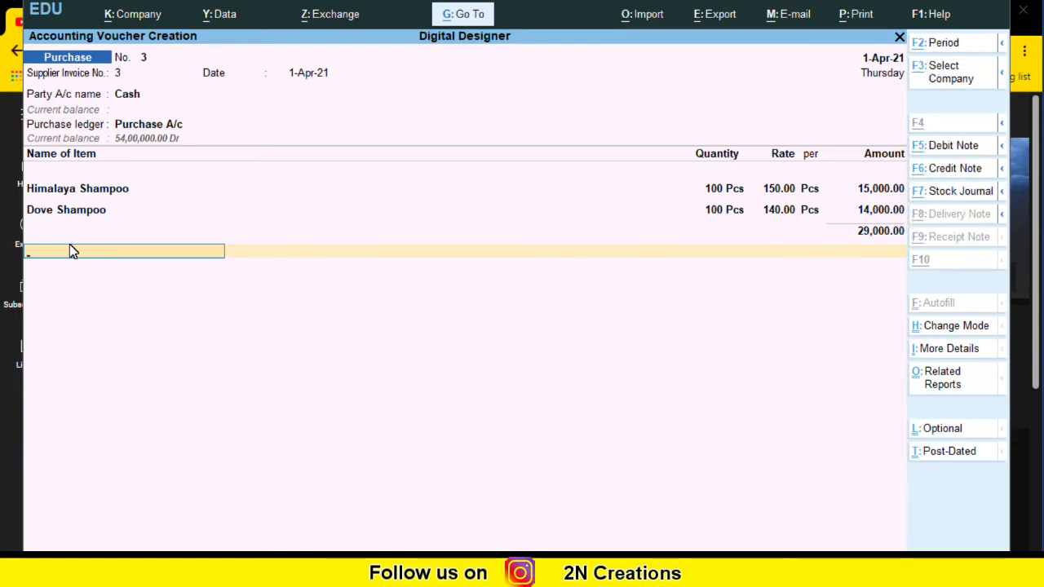
pyautogui.hotkey('alt', 'c')
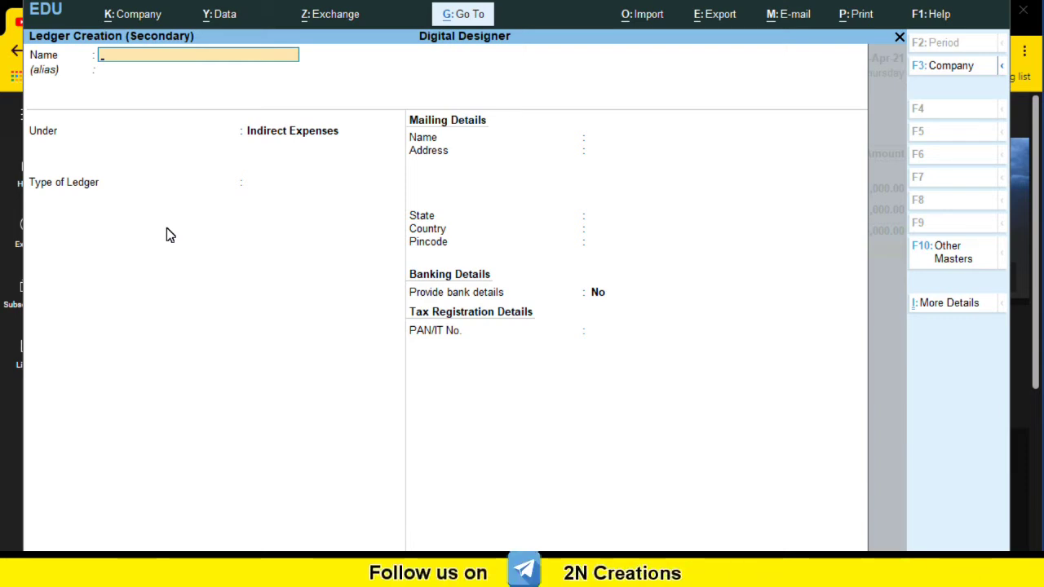
pyautogui.write('scount Received A/c')
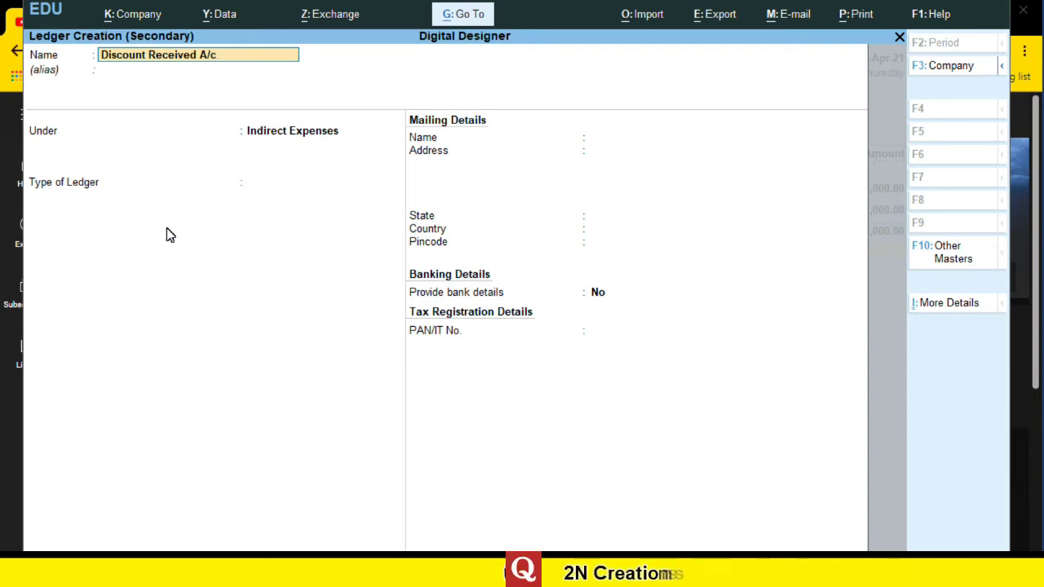
pyautogui.press('Return')
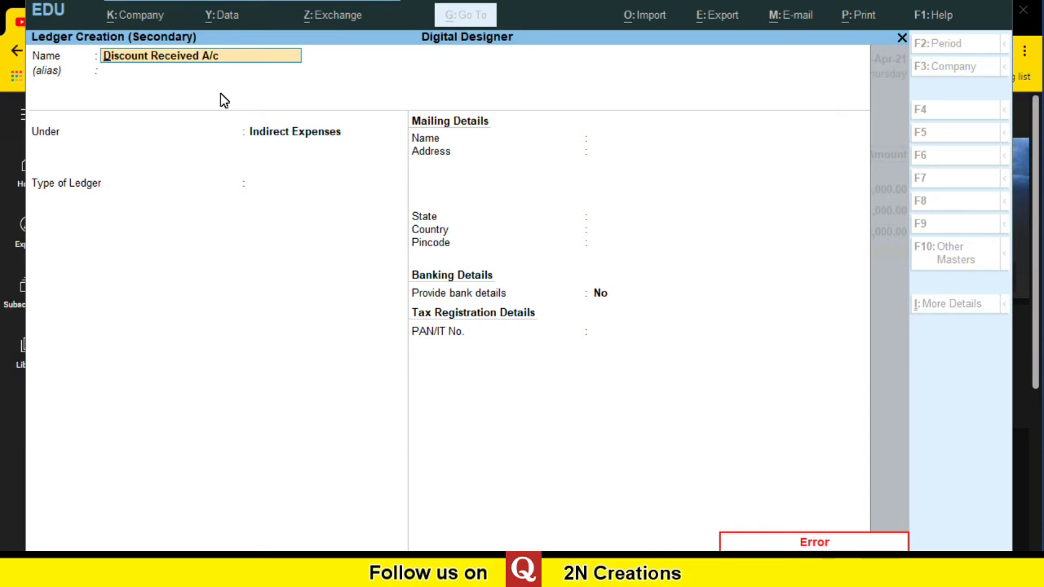
pyautogui.press('BackSpace')
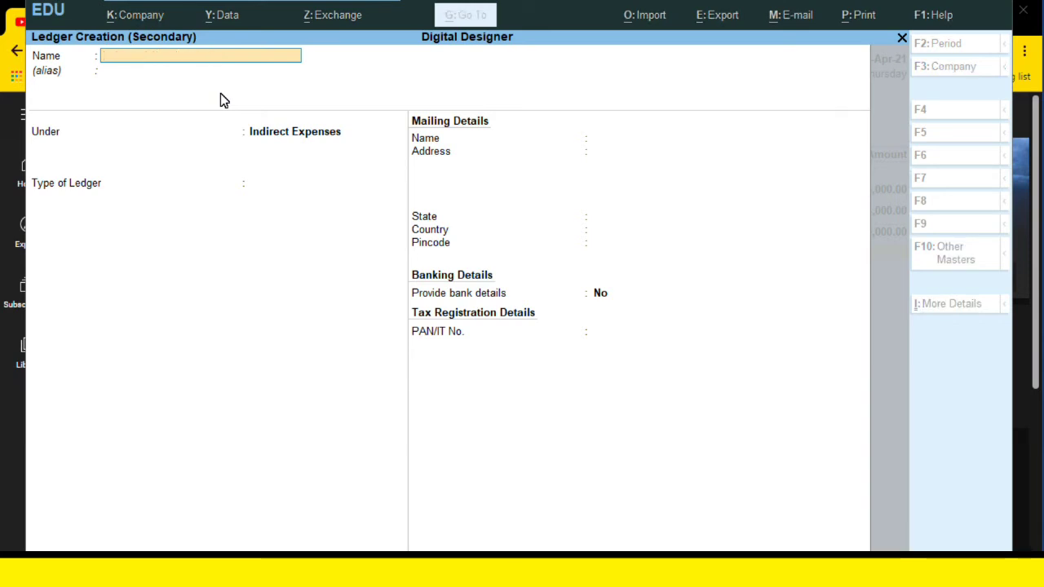
pyautogui.press('Escape')
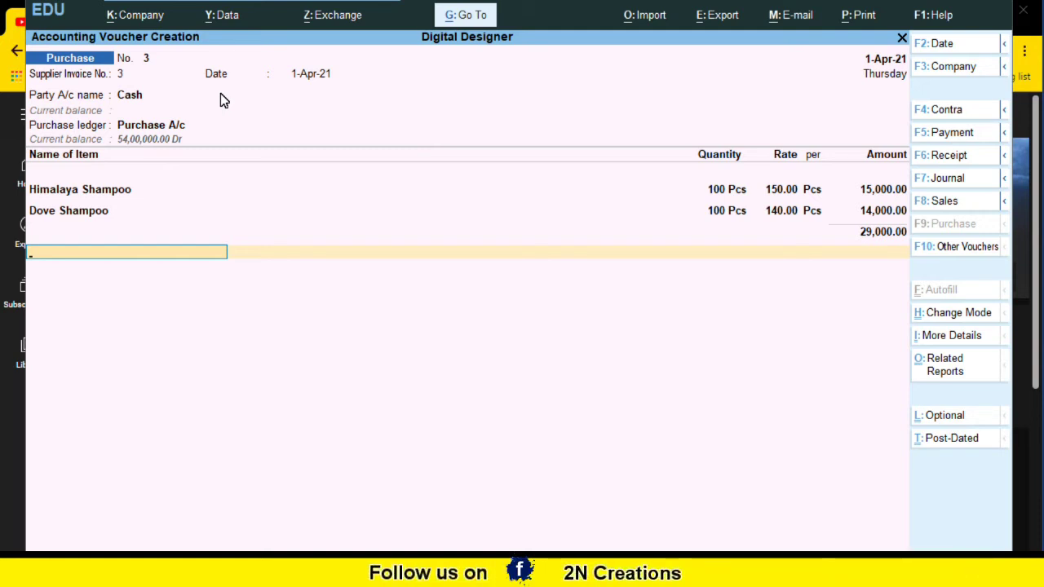
# - Add the Discount Received A/c ledger below the items at a rate of -30% and end the ledger list
pyautogui.write('D')
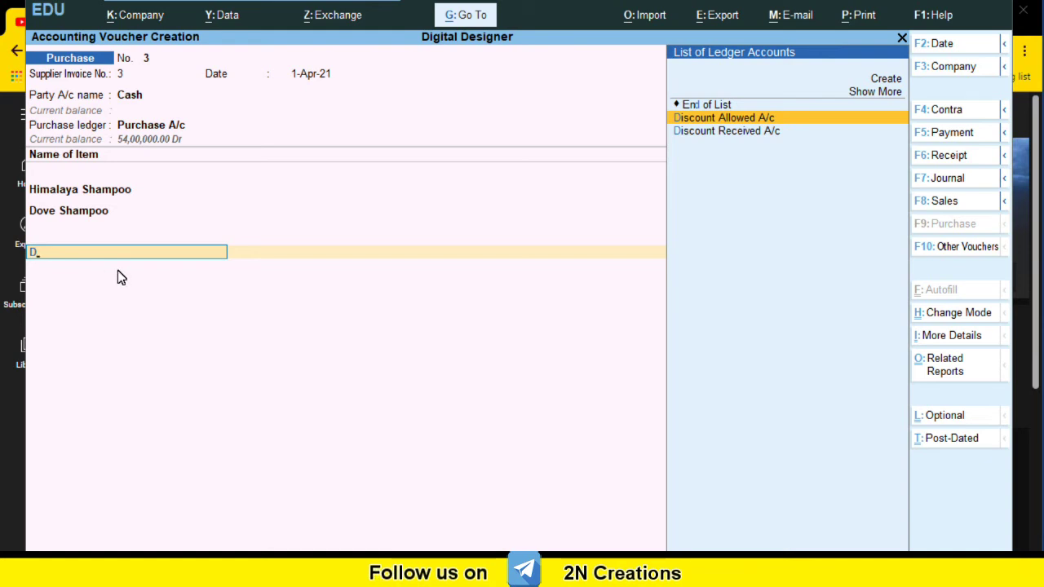
pyautogui.press('Down')
pyautogui.press('Up')
pyautogui.press('Down')
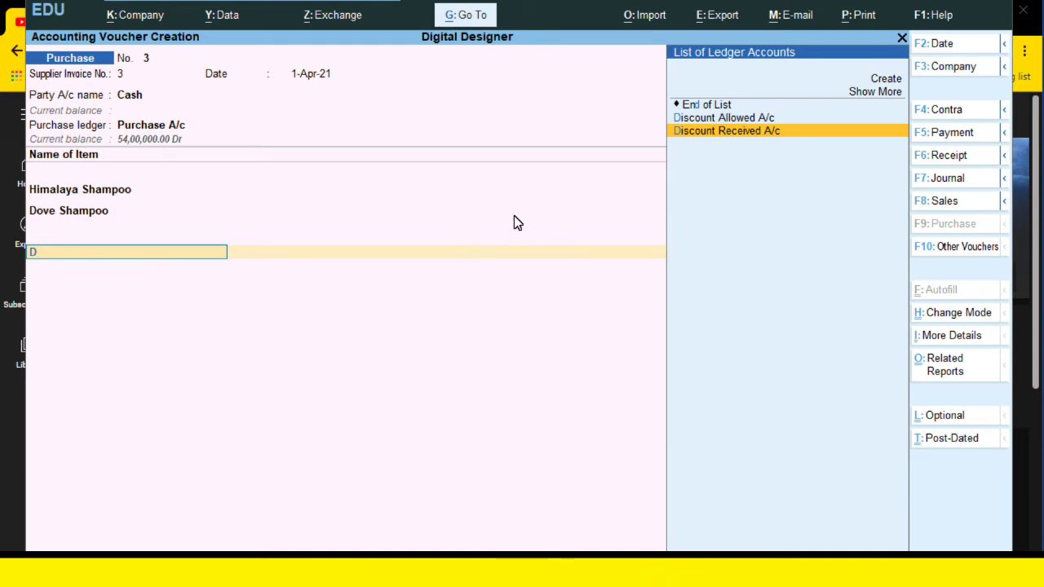
pyautogui.press('Return')
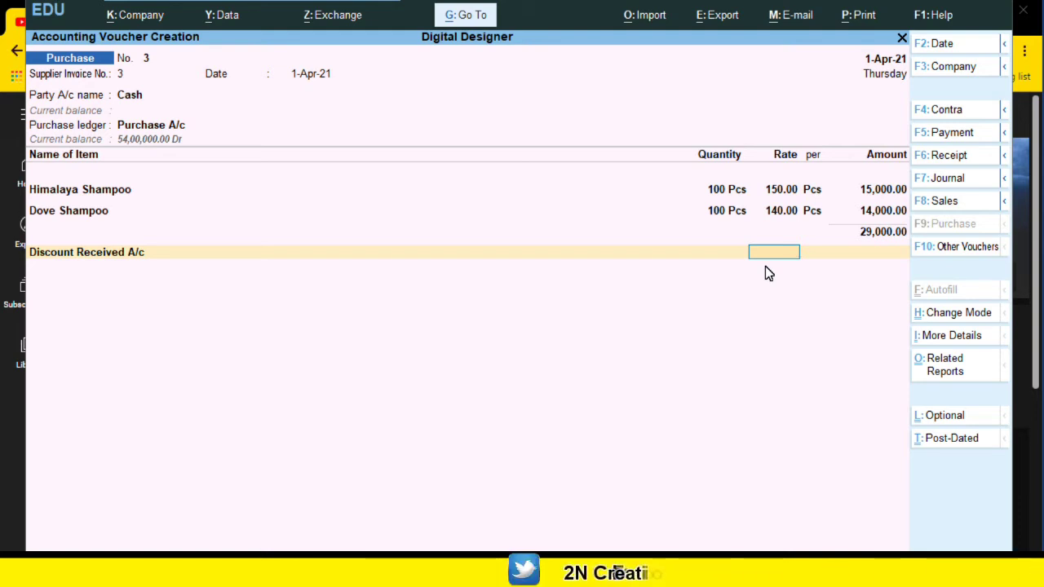
pyautogui.write('-')
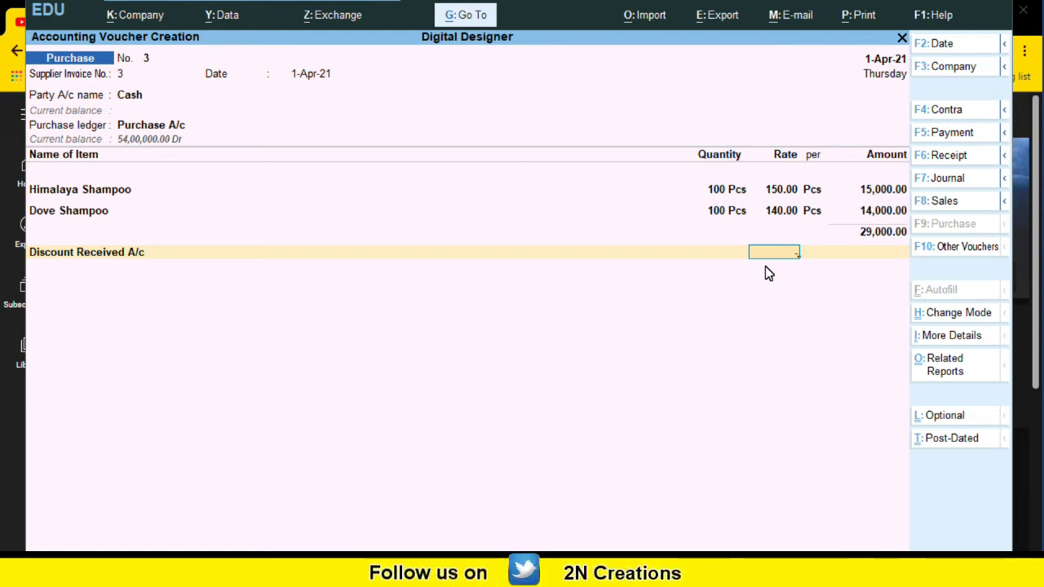
pyautogui.write('30')
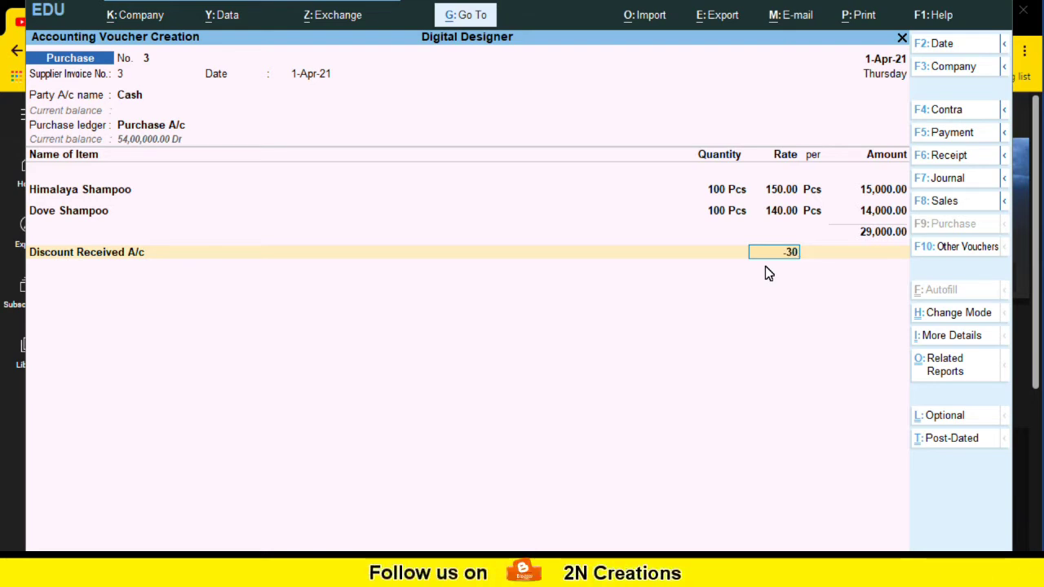
pyautogui.press('Return')
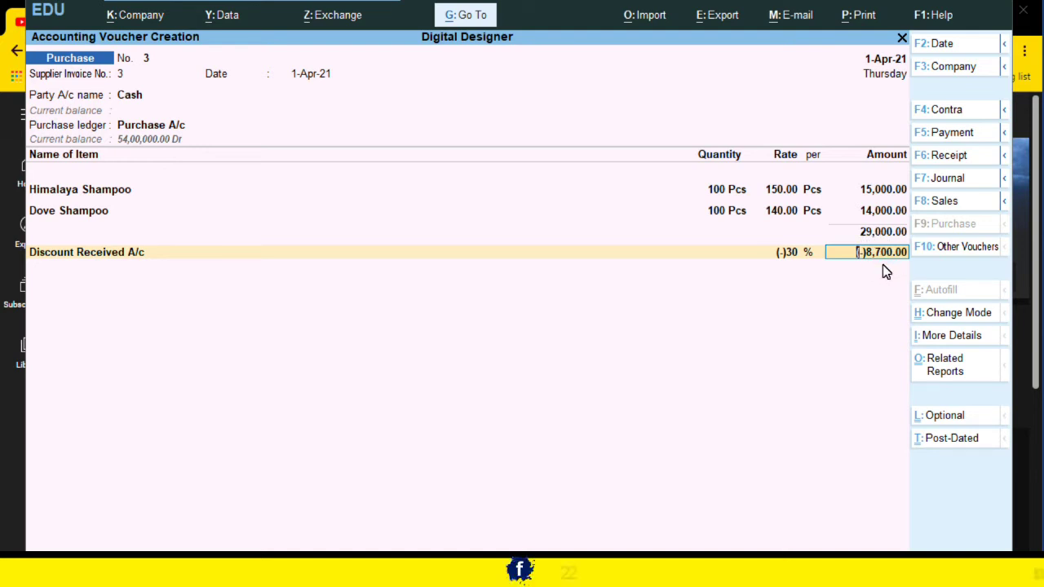
pyautogui.press('Return')
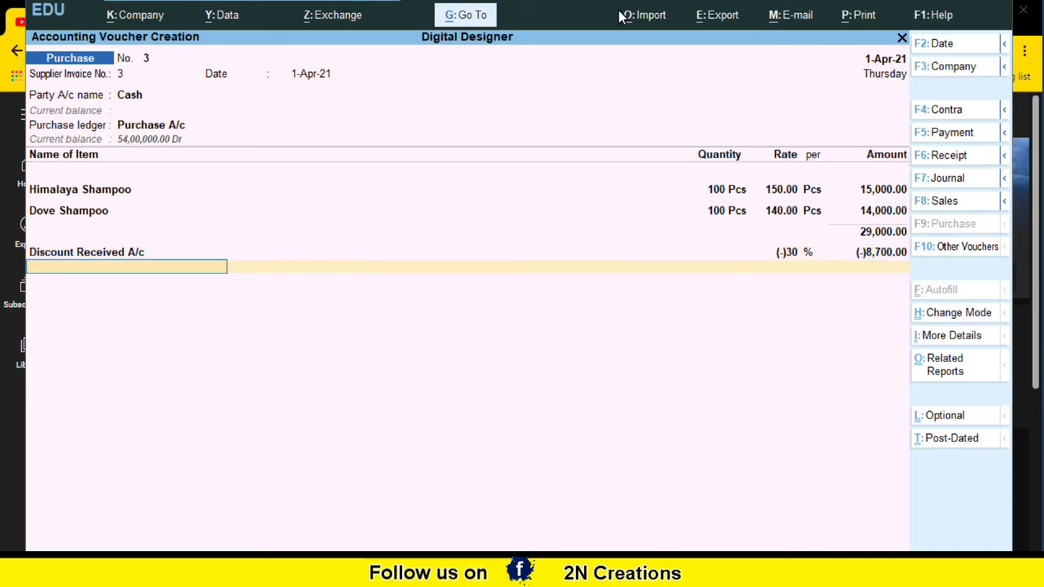
pyautogui.press('Return')
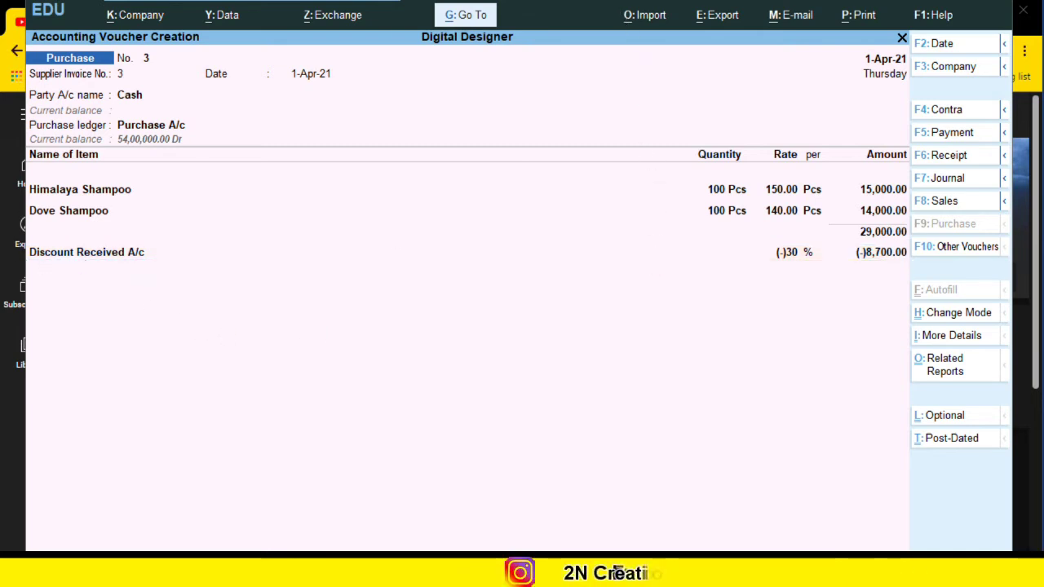
pyautogui.moveTo(864, 233); pyautogui.dragTo(866, 67)
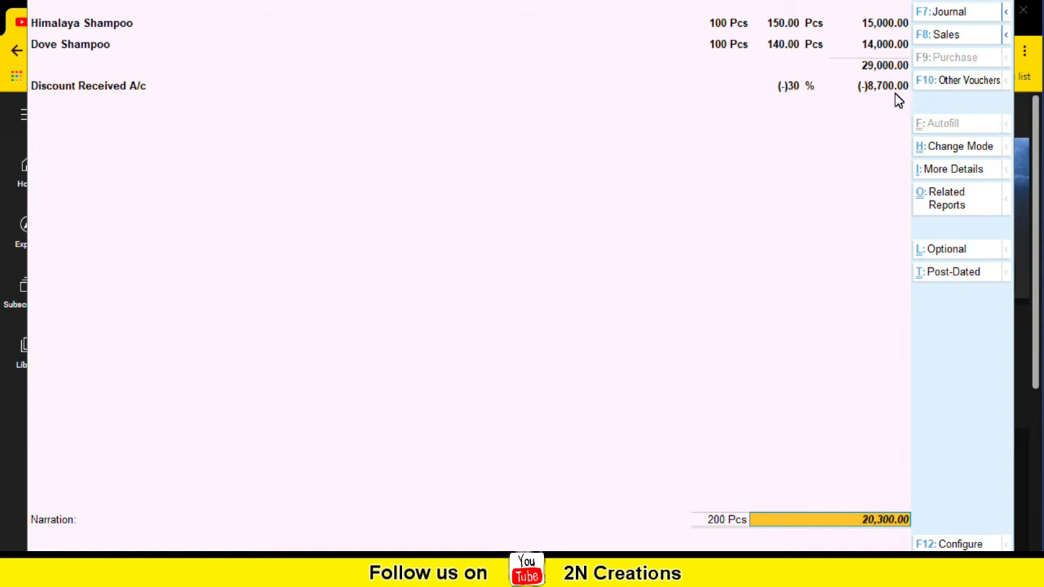
pyautogui.press('Return')
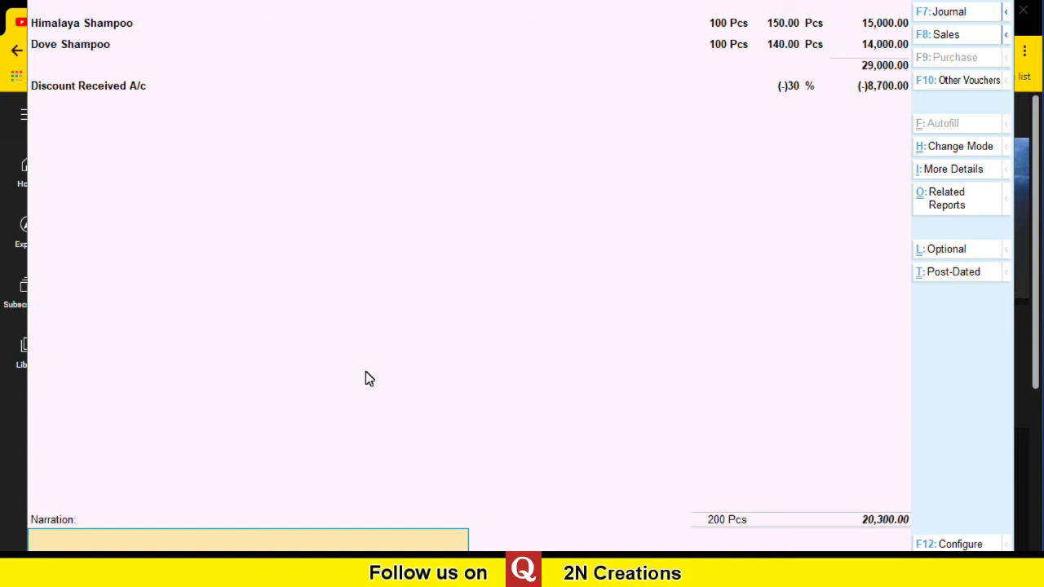
pyautogui.write('Purchased Goods With Discount @30%')
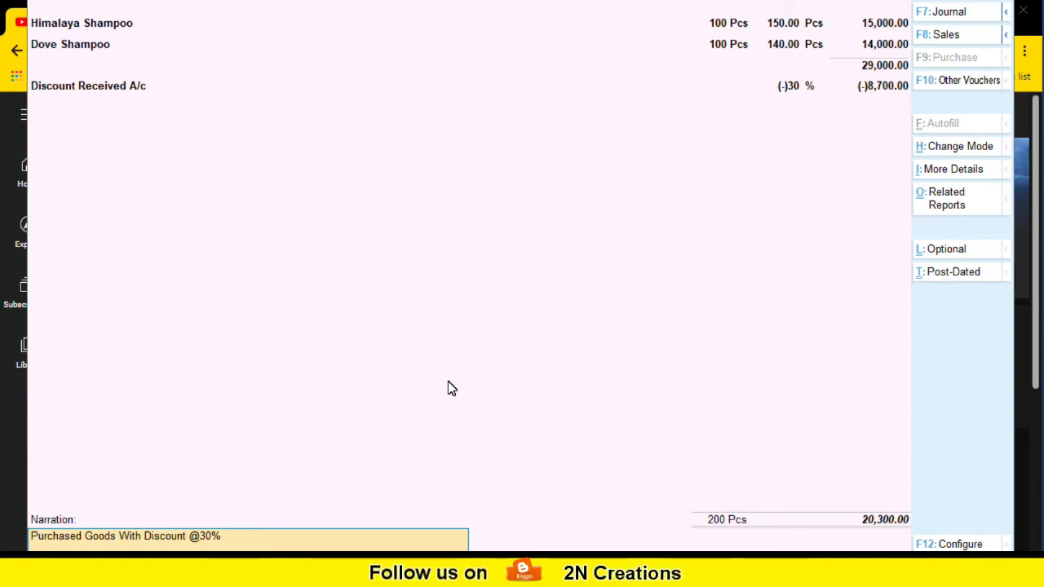
pyautogui.press('Return')
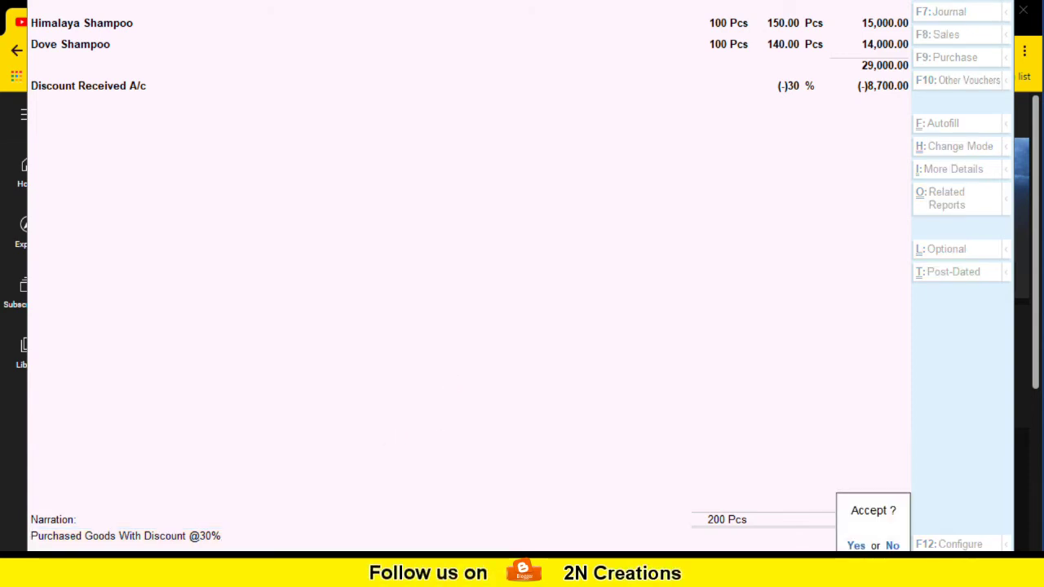
pyautogui.press('Return')
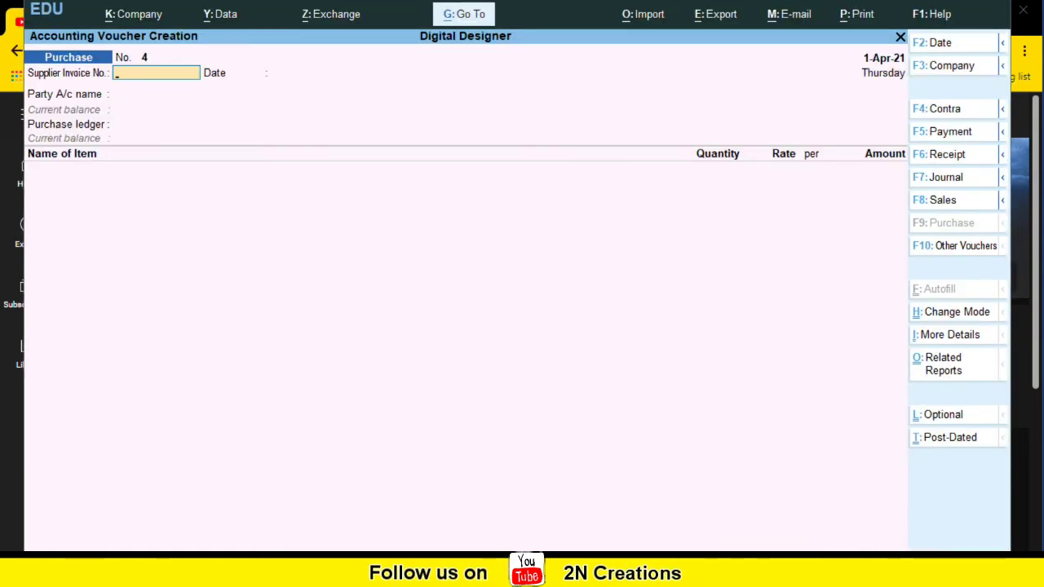
# - Start purchase voucher 4 with supplier invoice number 4 dated 1-Apr-21, Cash as the party and Purchase A/c as the purchase ledger
pyautogui.write('4')
pyautogui.press('Return')
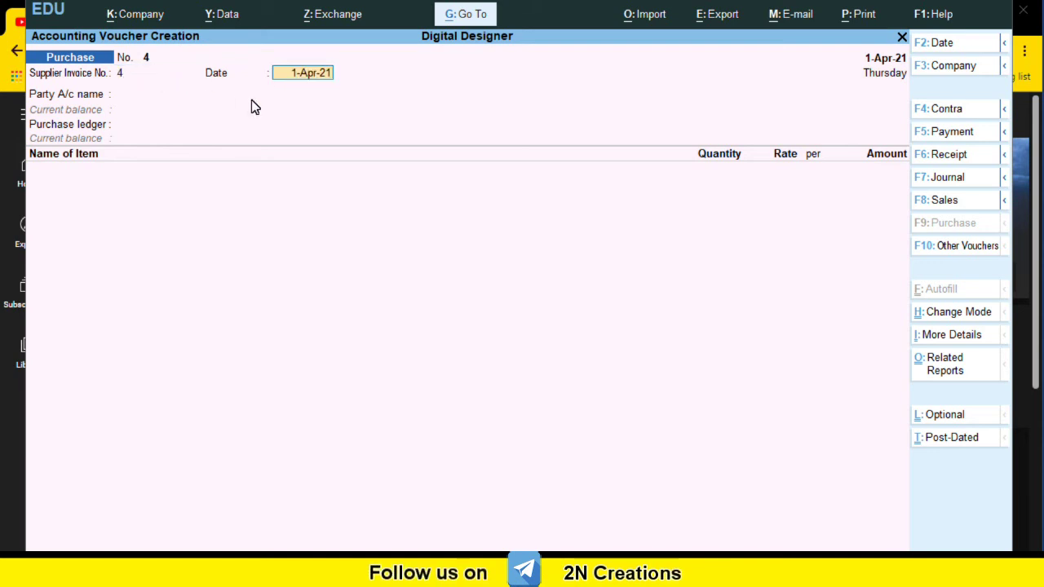
pyautogui.press('Return')
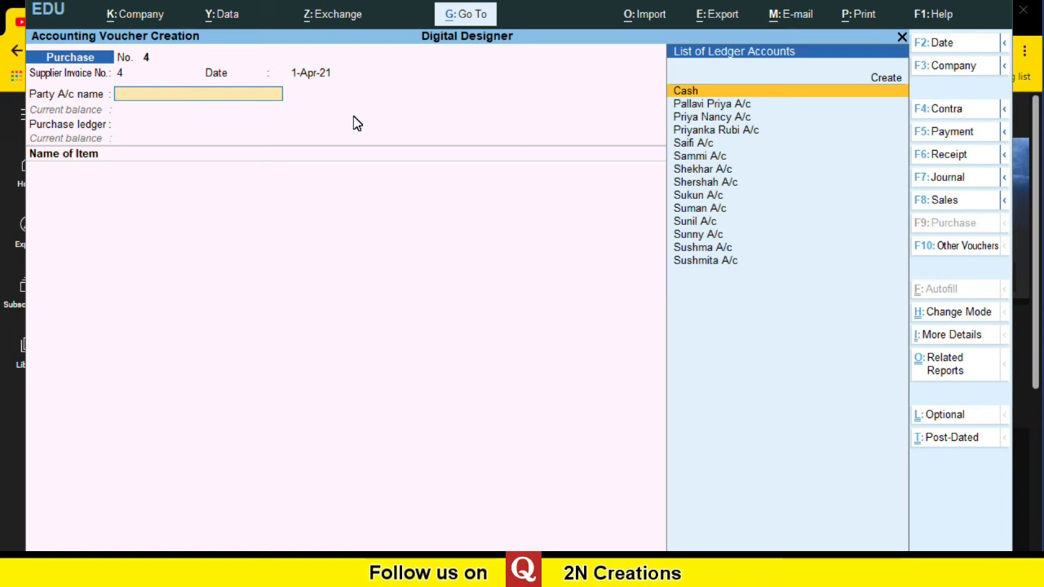
pyautogui.press('Return')
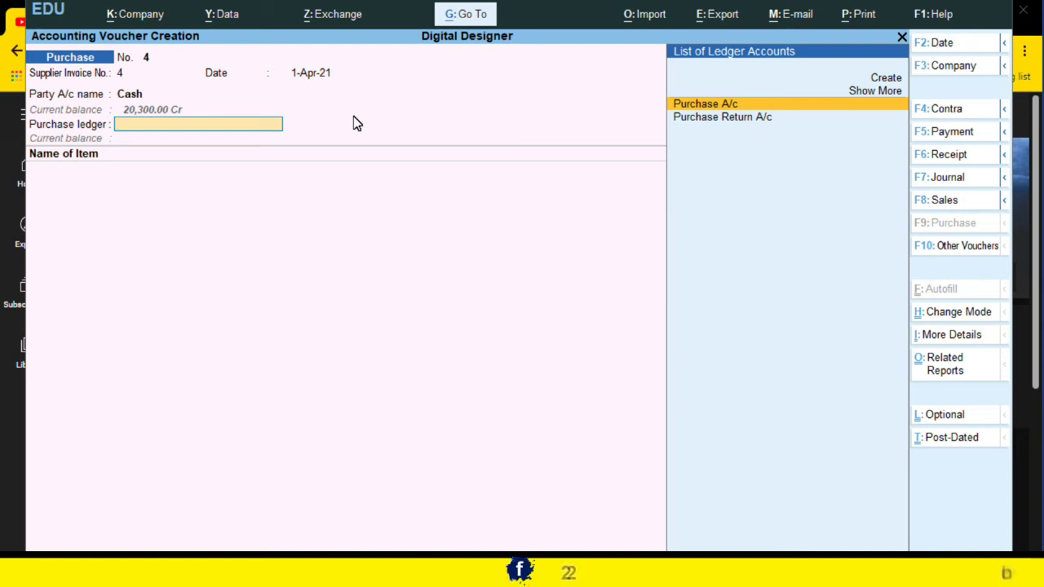
pyautogui.press('Return')
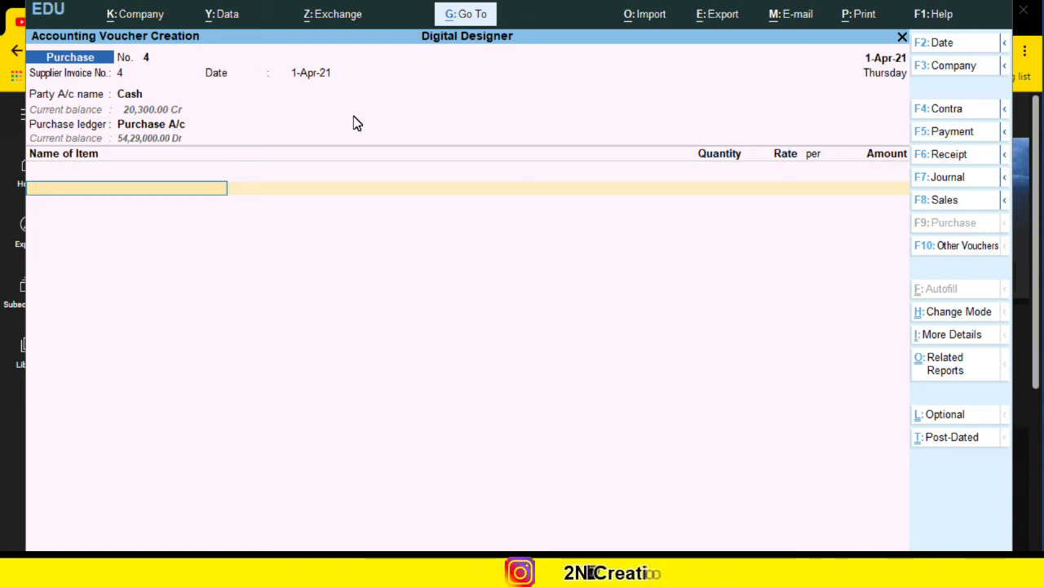
# - Add the stock item Nokia with a quantity of 30 Pcs at the rate of 20,000 per Pcs
pyautogui.write('N')
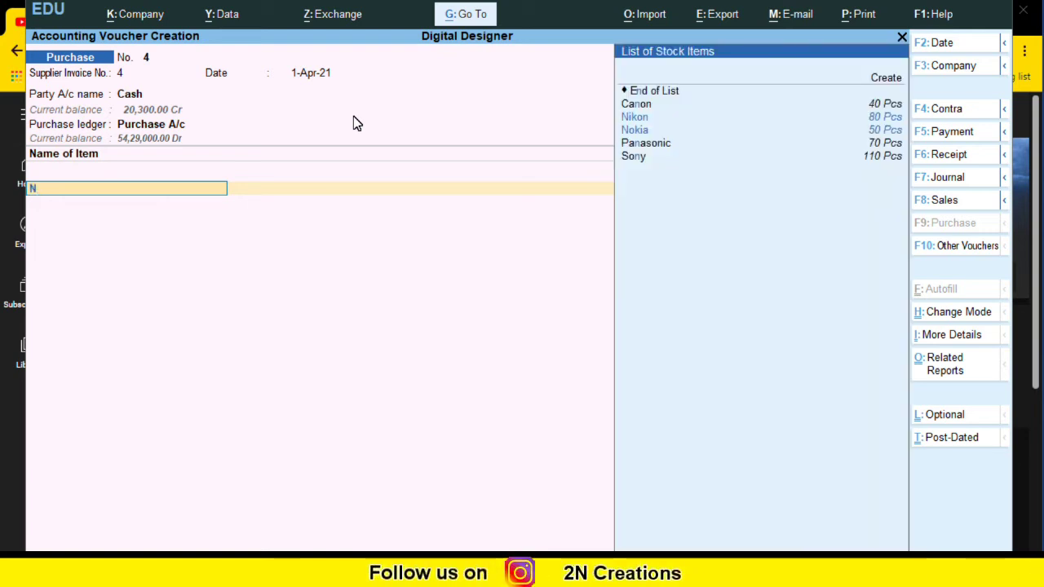
pyautogui.press('Down')
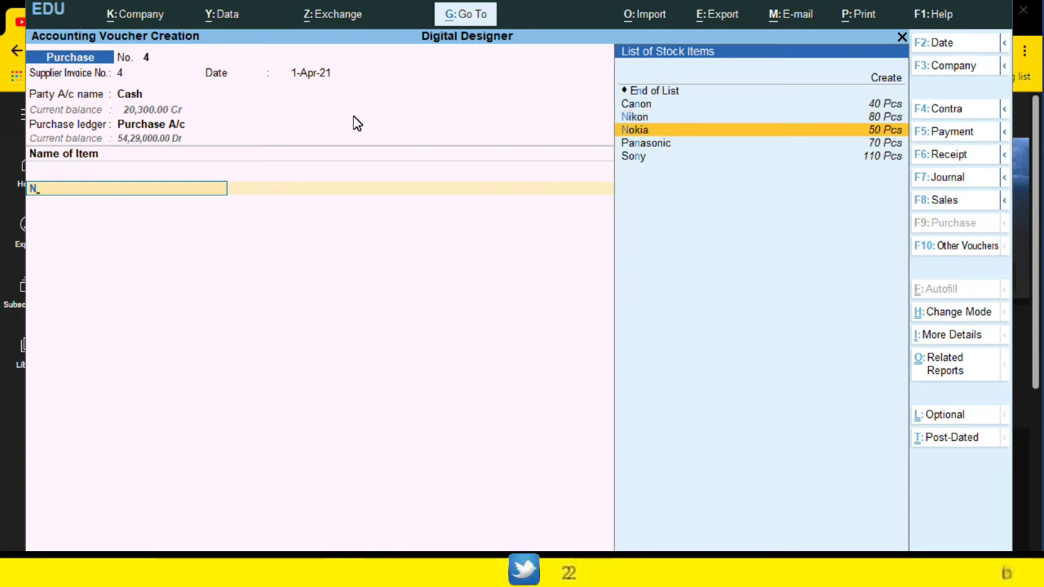
pyautogui.press('Return')
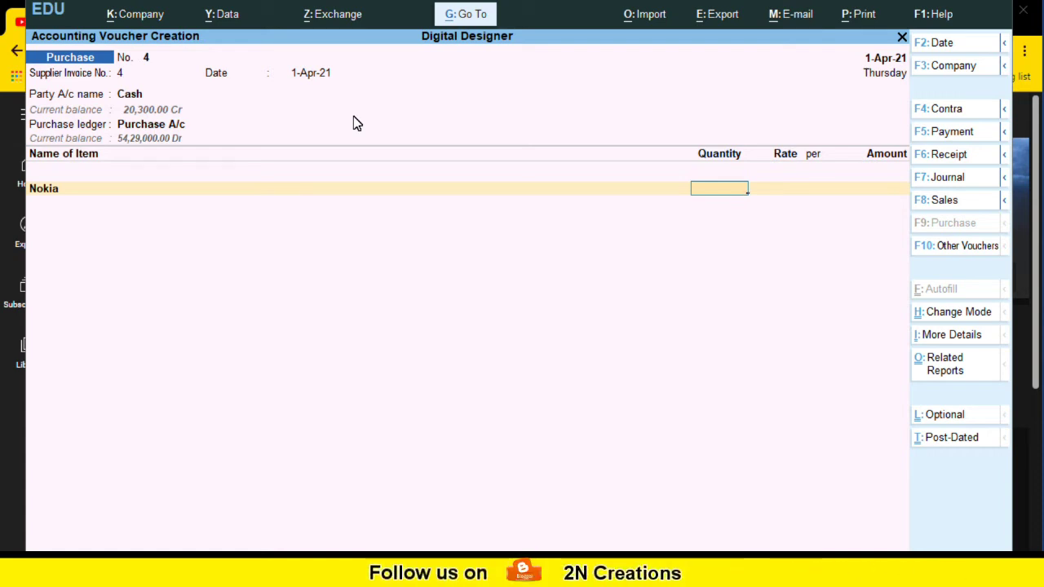
pyautogui.write('30')
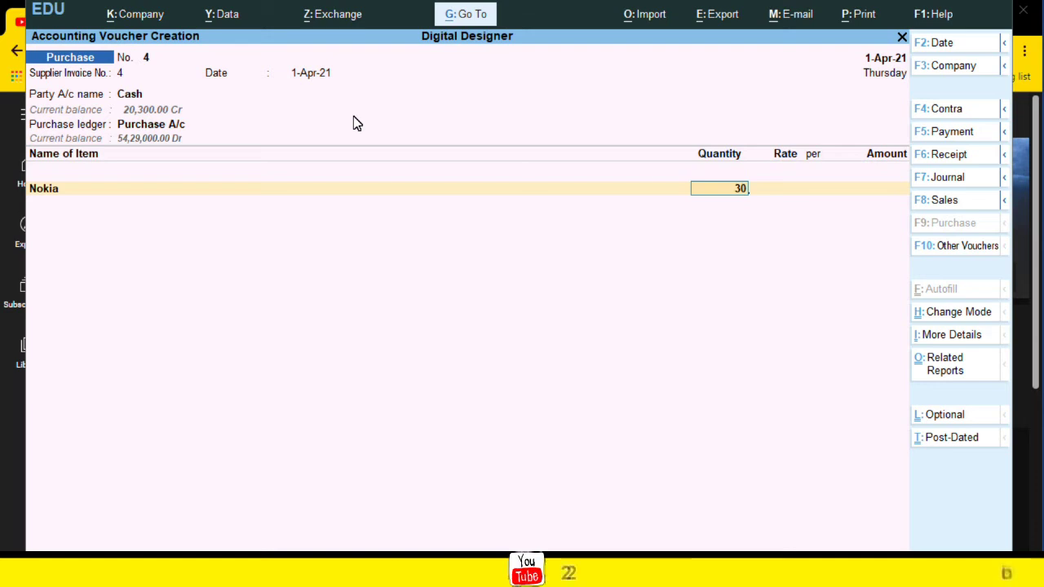
pyautogui.press('Return')
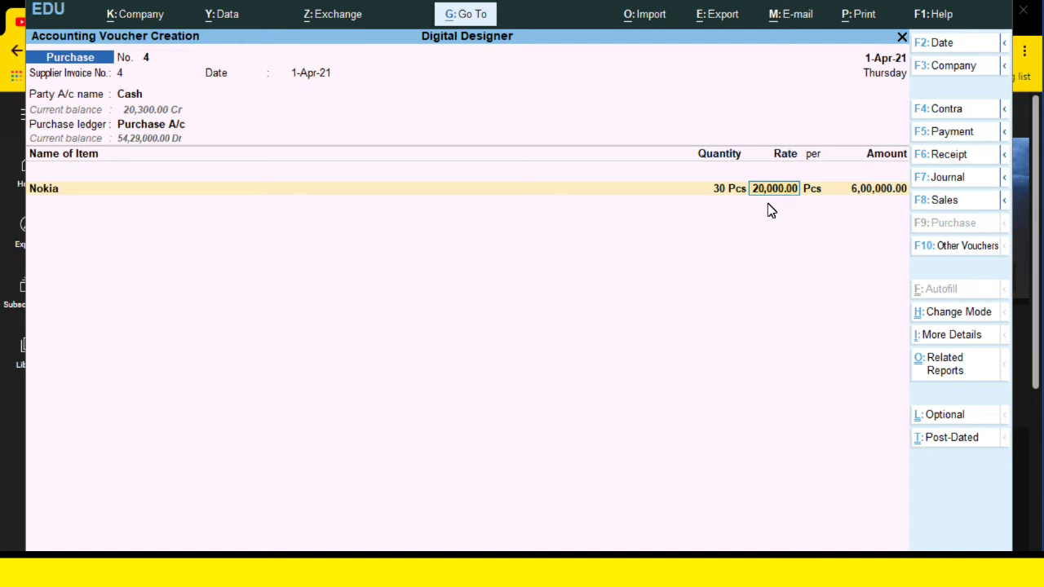
pyautogui.press('Return')
pyautogui.press('Return')
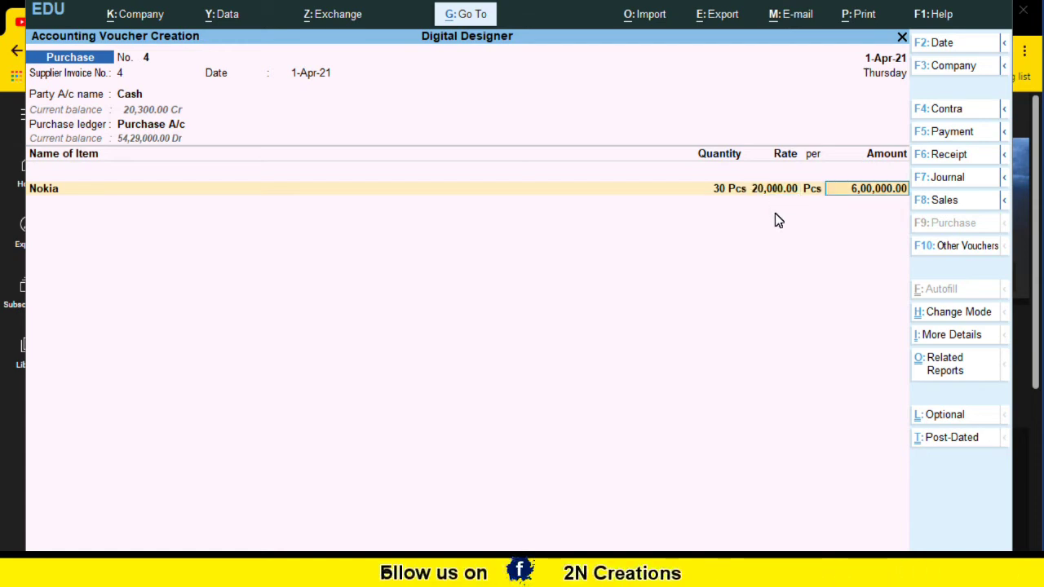
pyautogui.press('Return')
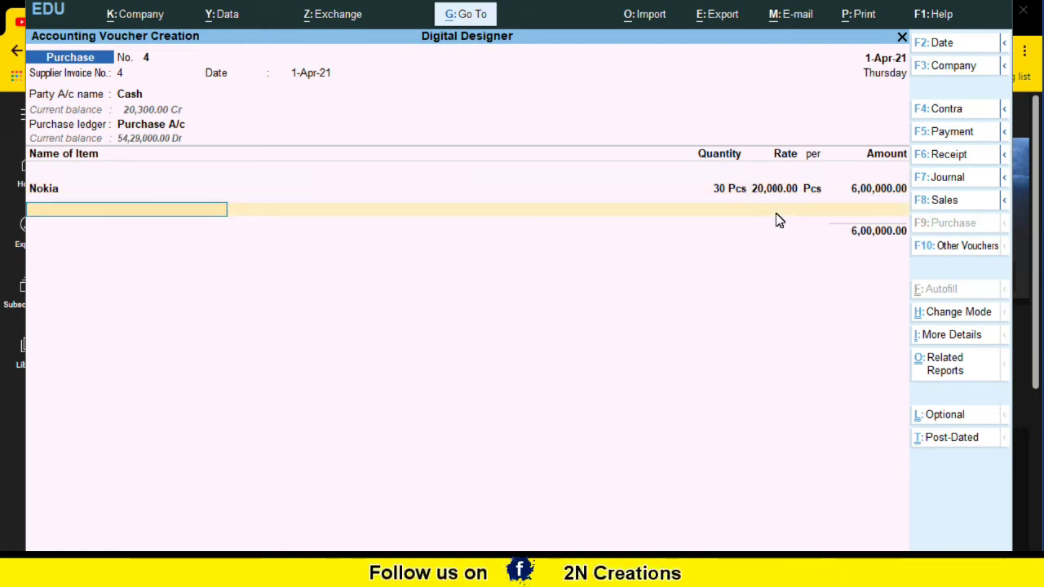
# - Add the stock item Micromax with 30 Pcs at the rate of 10,000 per Pcs and end the item list
pyautogui.write('Mi')
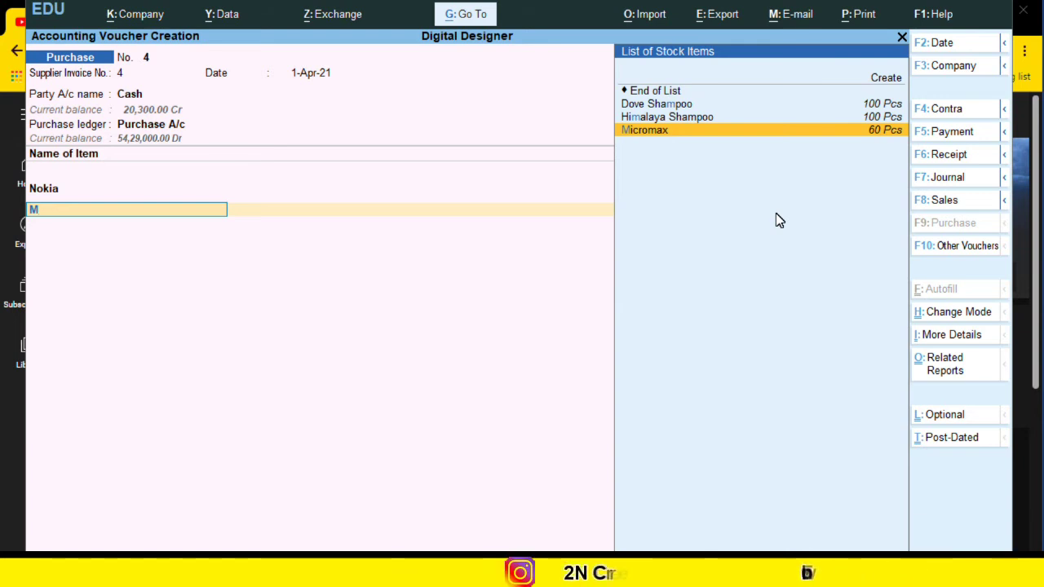
pyautogui.press('Return')
pyautogui.write('30')
pyautogui.press('Return')
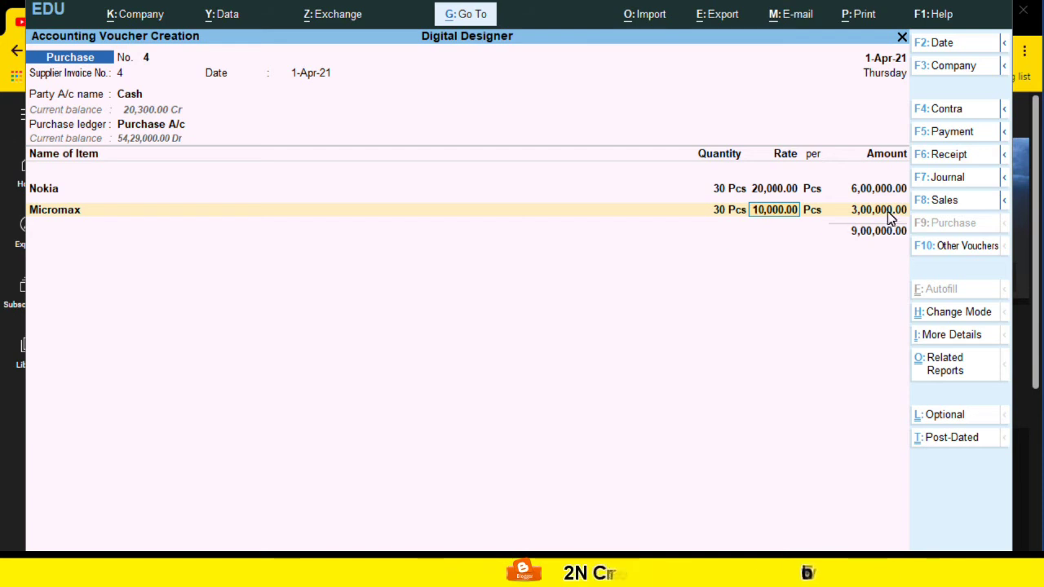
pyautogui.press('Return')
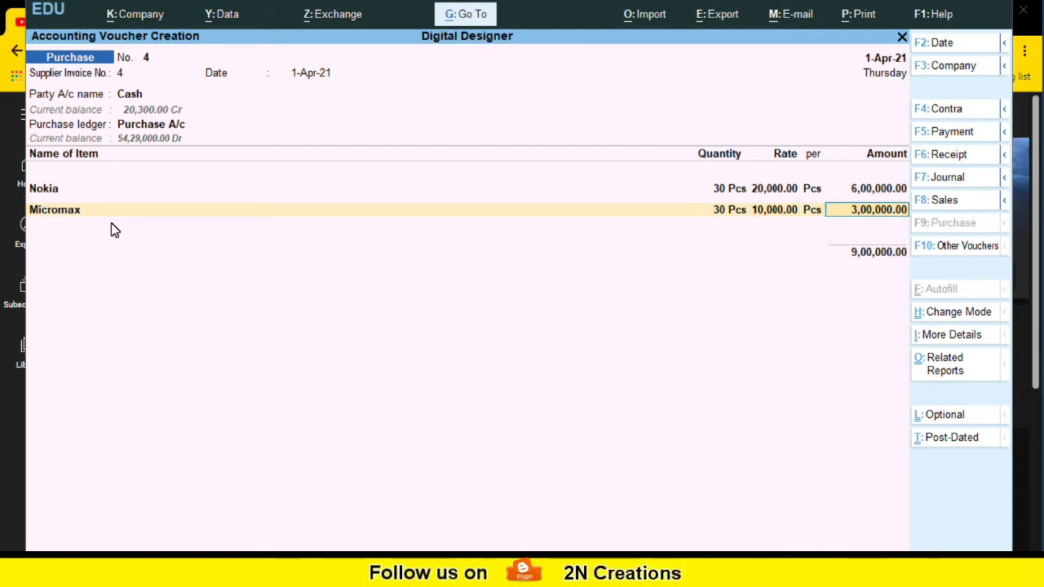
pyautogui.press('Return')
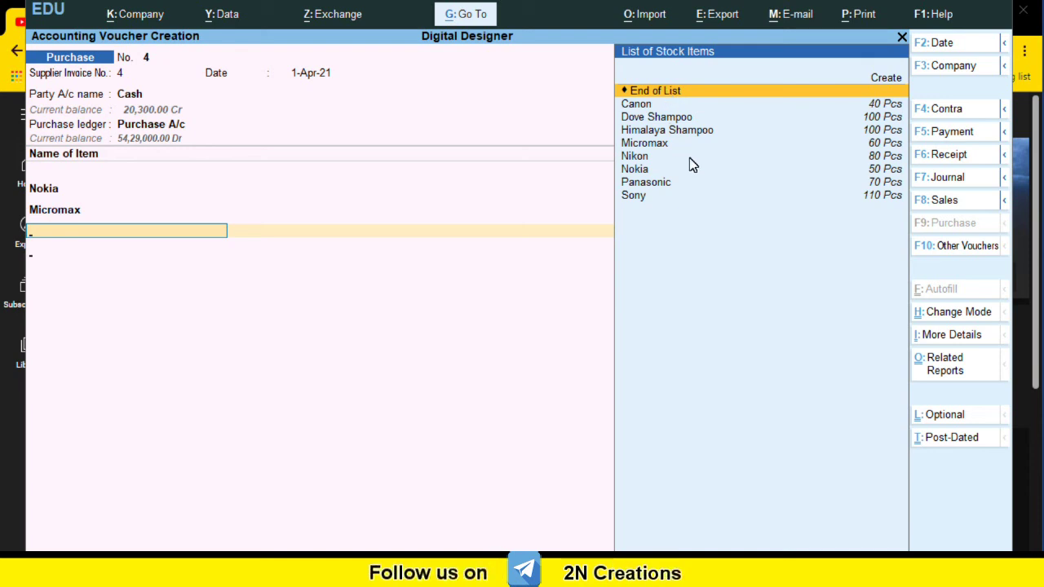
pyautogui.press('Return')
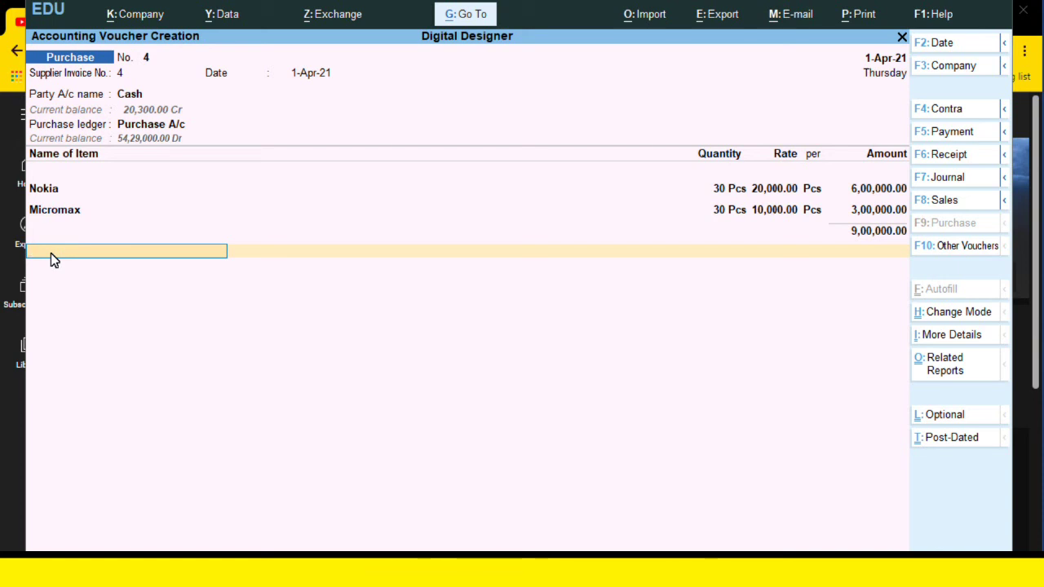
# - Add the Discount Received A/c ledger below Nokia and Micromax at a rate of -15% and end the ledger list
pyautogui.write('D')
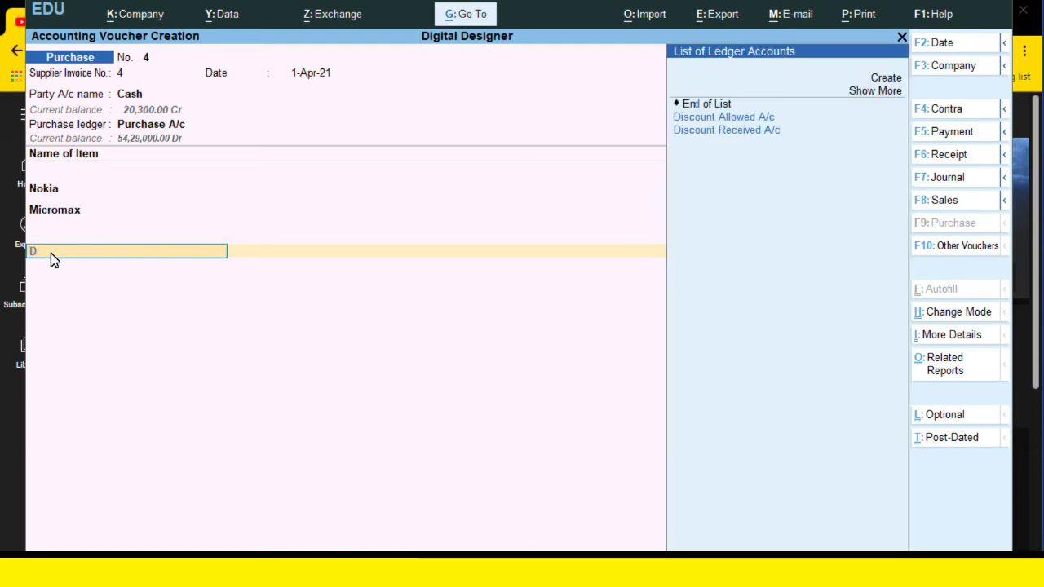
pyautogui.press('Down')
pyautogui.press('Down')
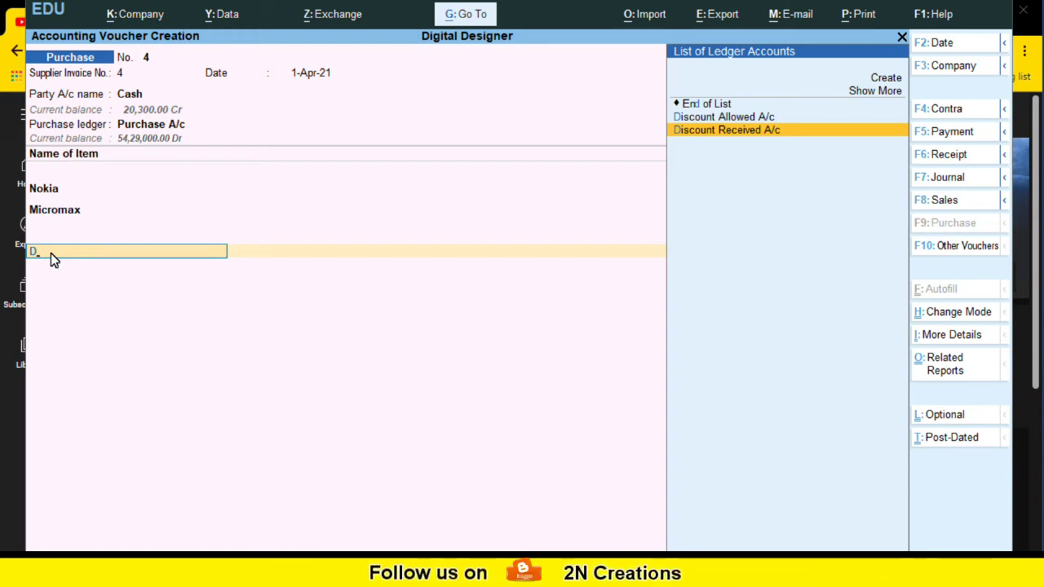
pyautogui.press('Return')
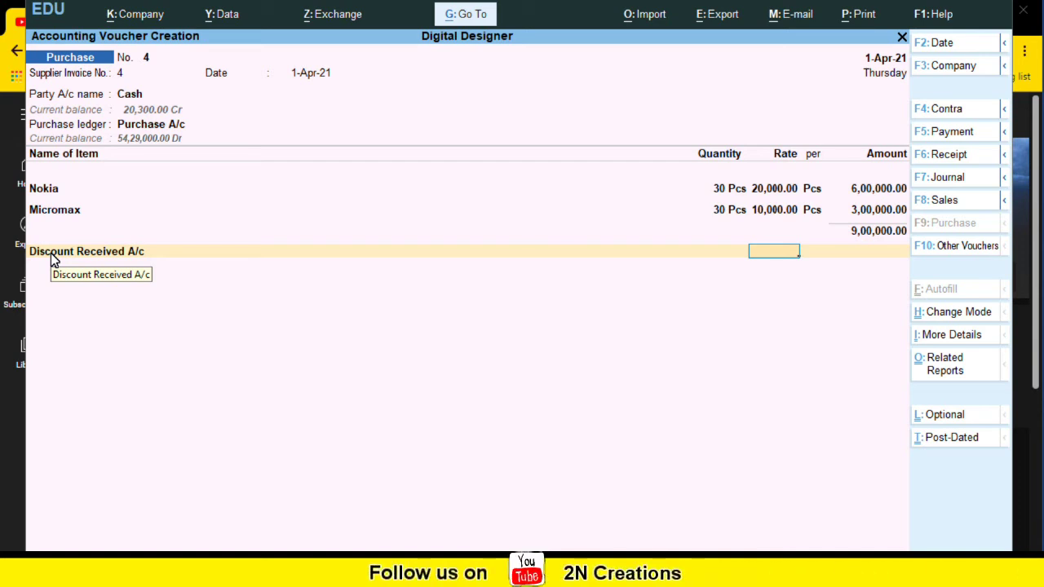
pyautogui.write('15')
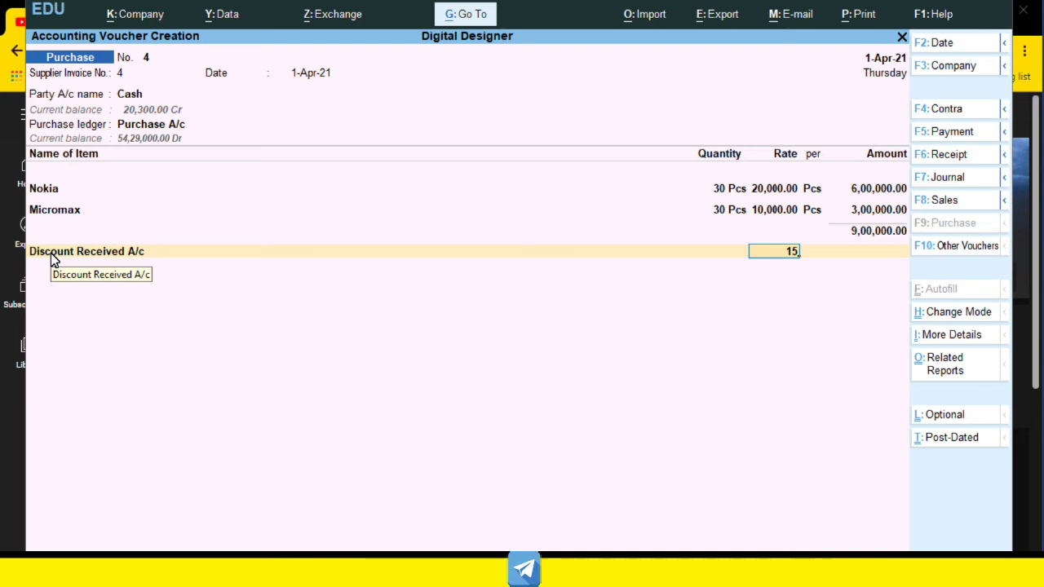
pyautogui.press('BackSpace')
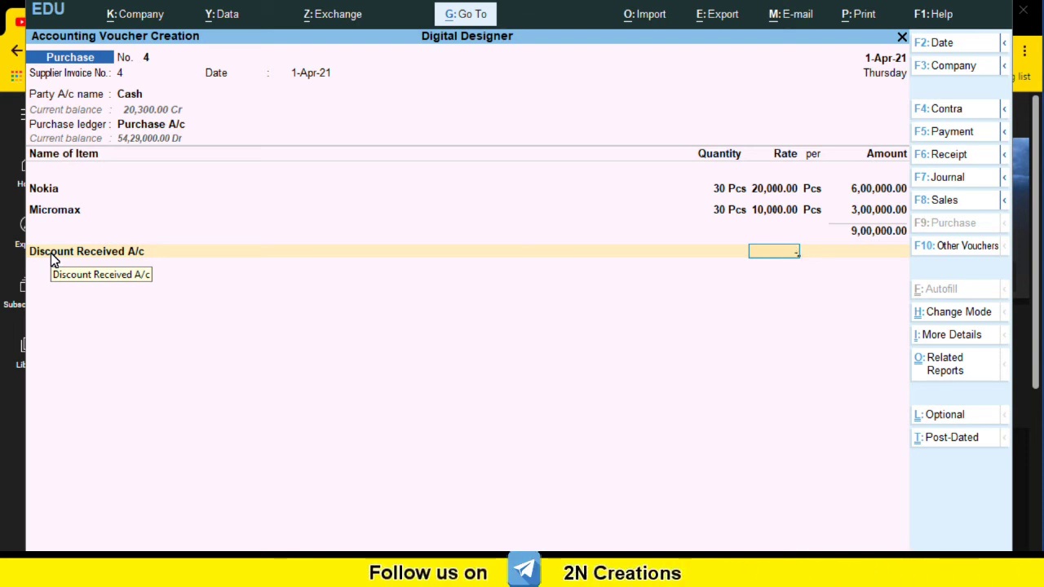
pyautogui.write('5')
pyautogui.press('Return')
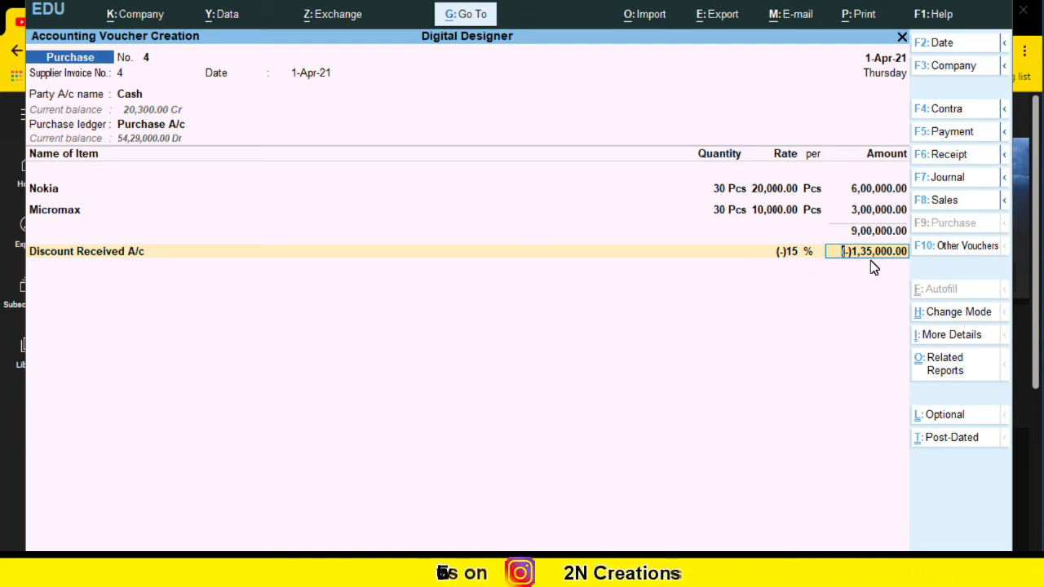
pyautogui.press('Return')
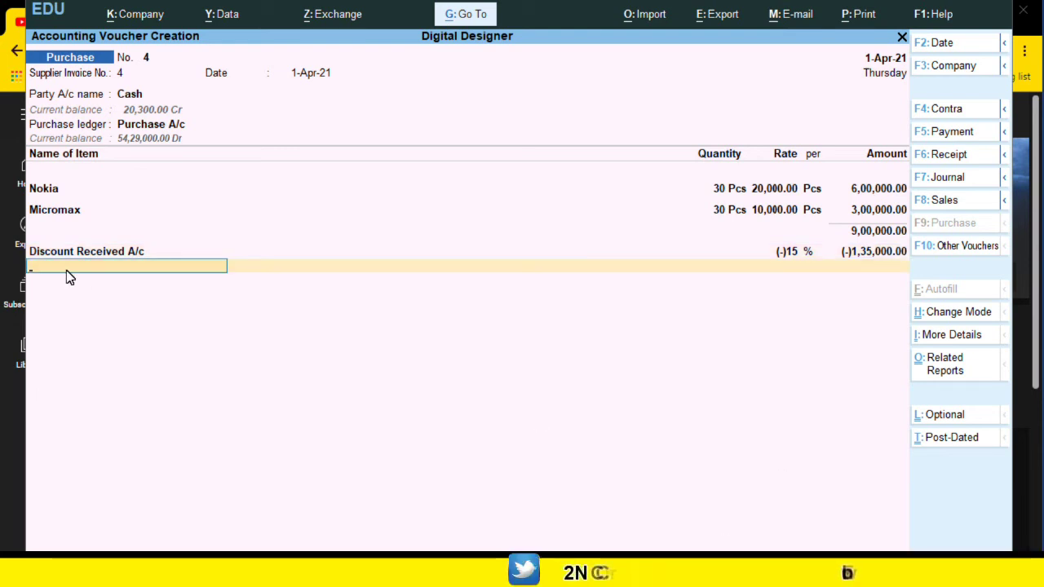
pyautogui.press('Return')
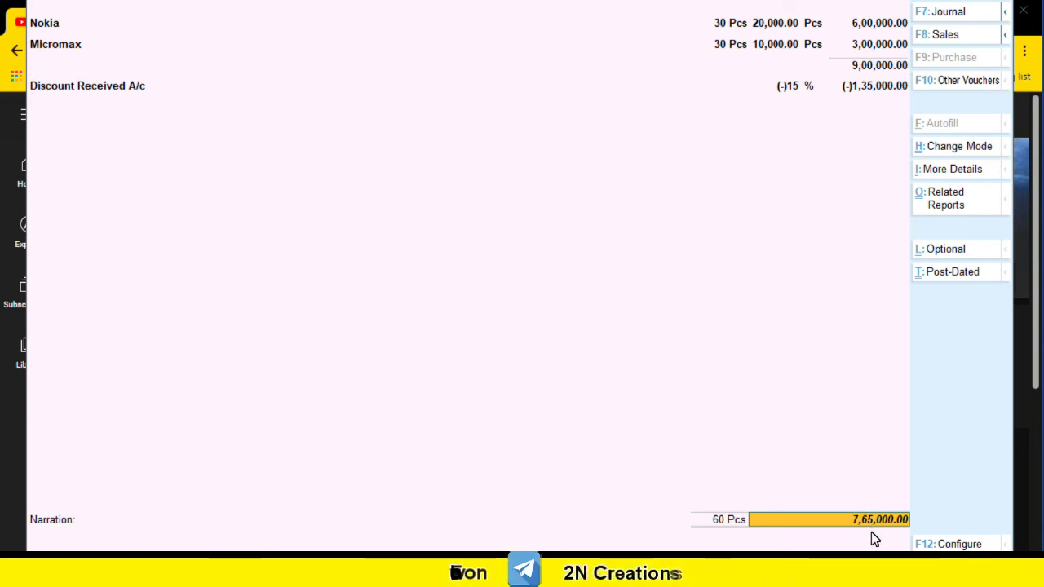
# - Enter the narration "Purchased Goods With Discount Received @ 15%" and save purchase voucher 4
pyautogui.press('Return')
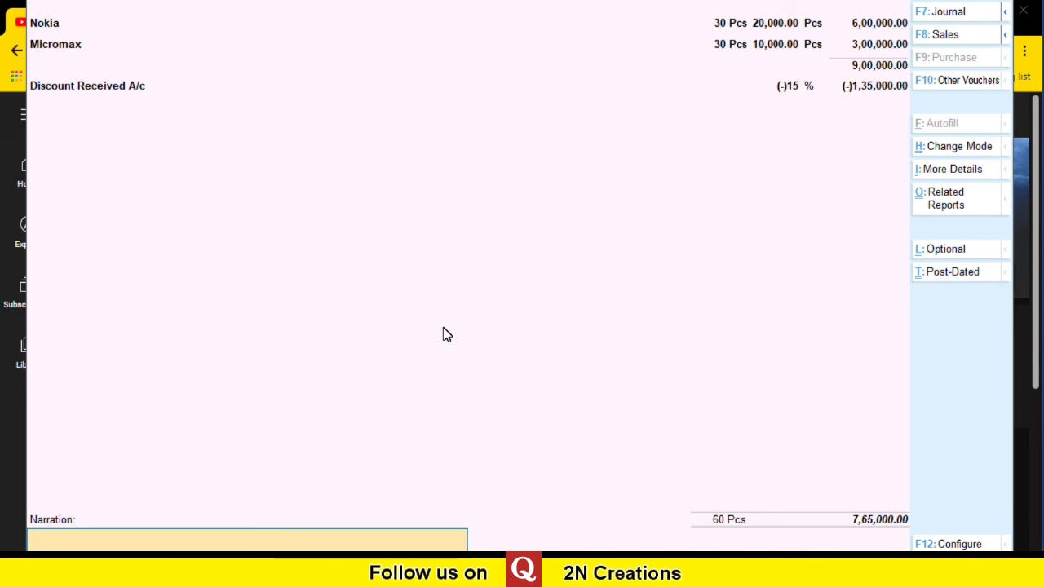
pyautogui.write('Purchased')
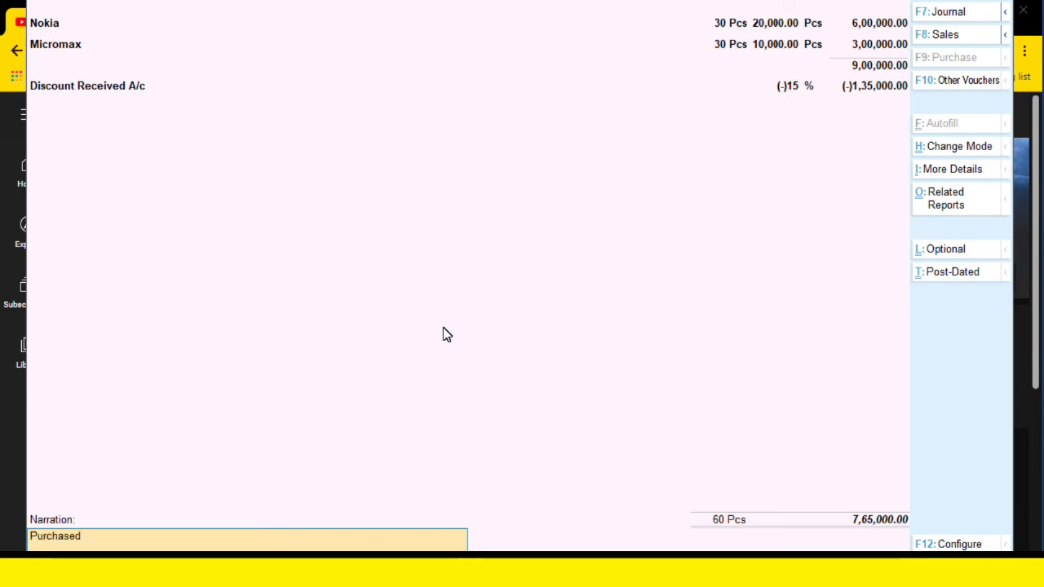
pyautogui.write(' Goods')
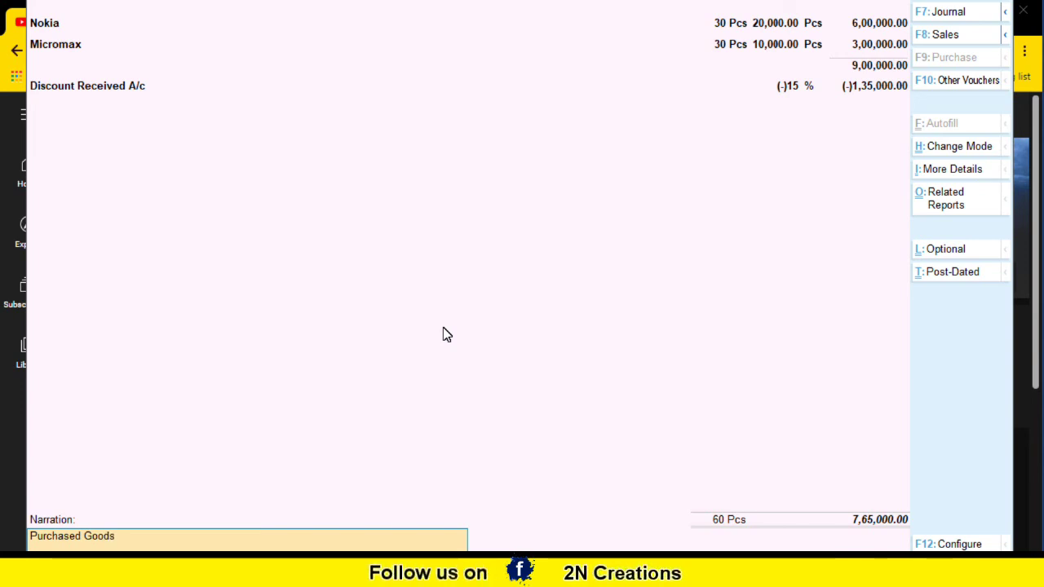
pyautogui.write(' Wi')
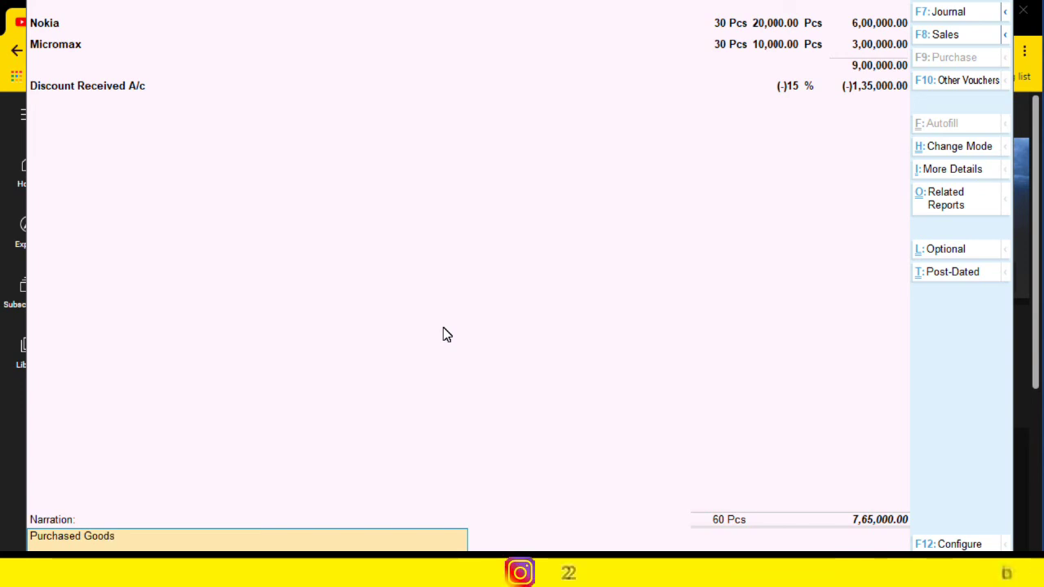
pyautogui.write('th')
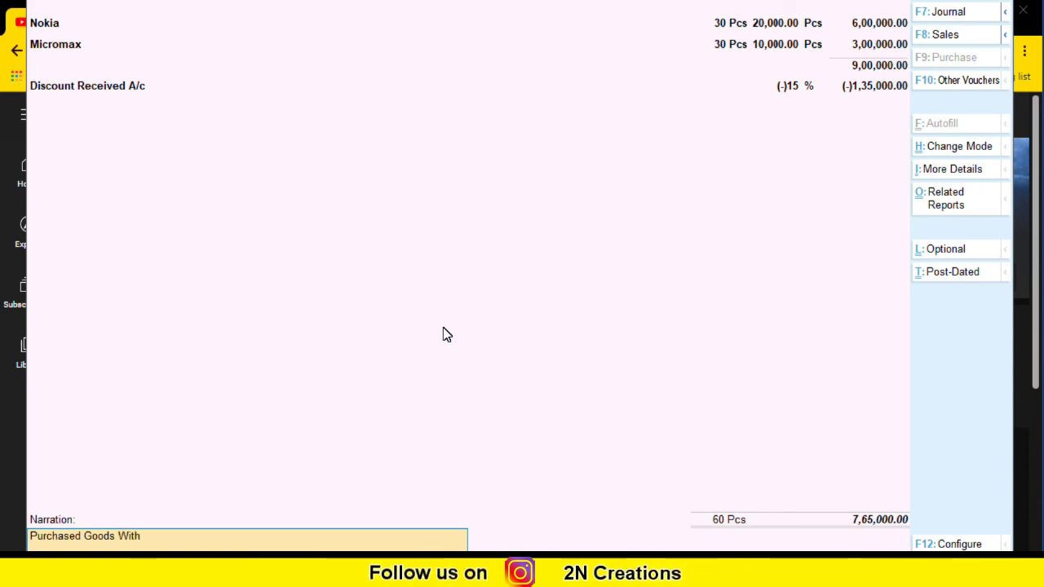
pyautogui.write(' Dicounrt')
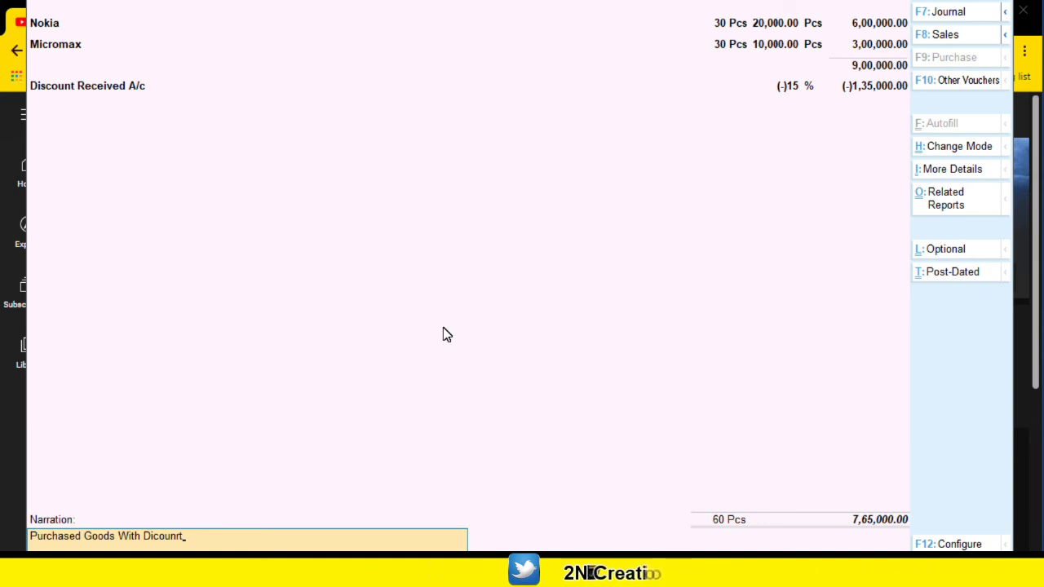
pyautogui.press('BackSpace')
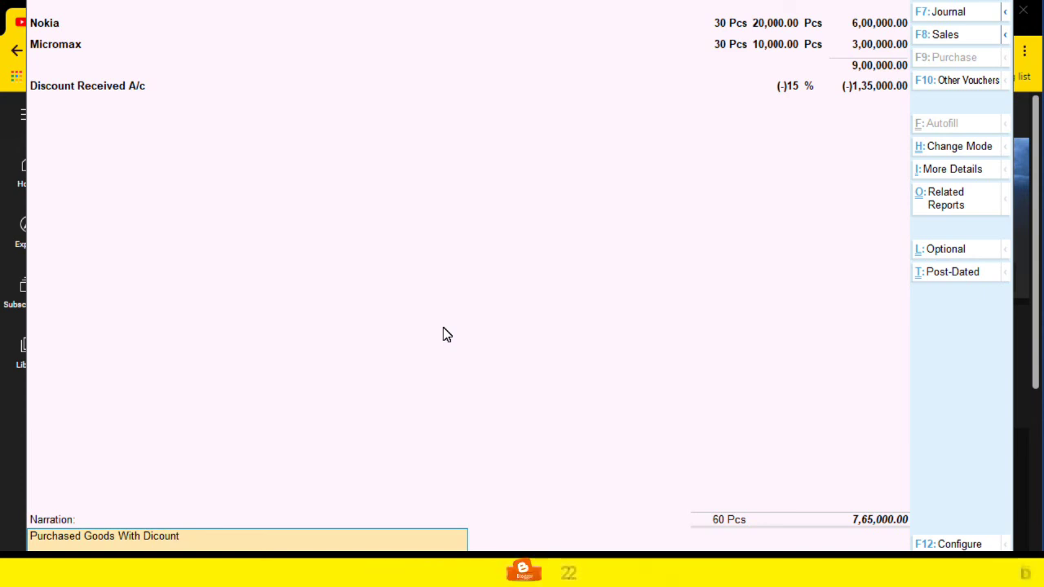
pyautogui.write('Received')
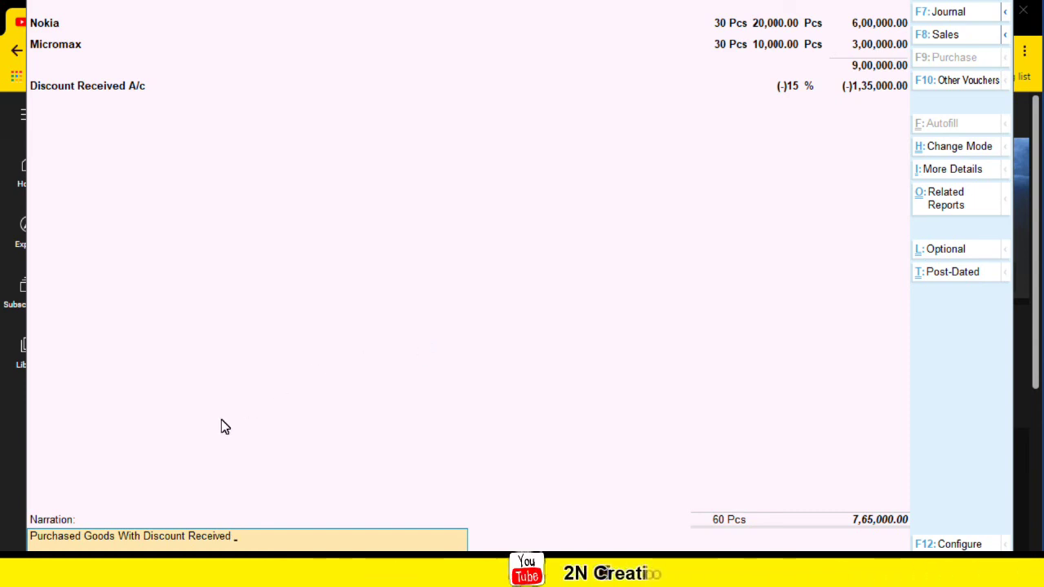
pyautogui.write('@')
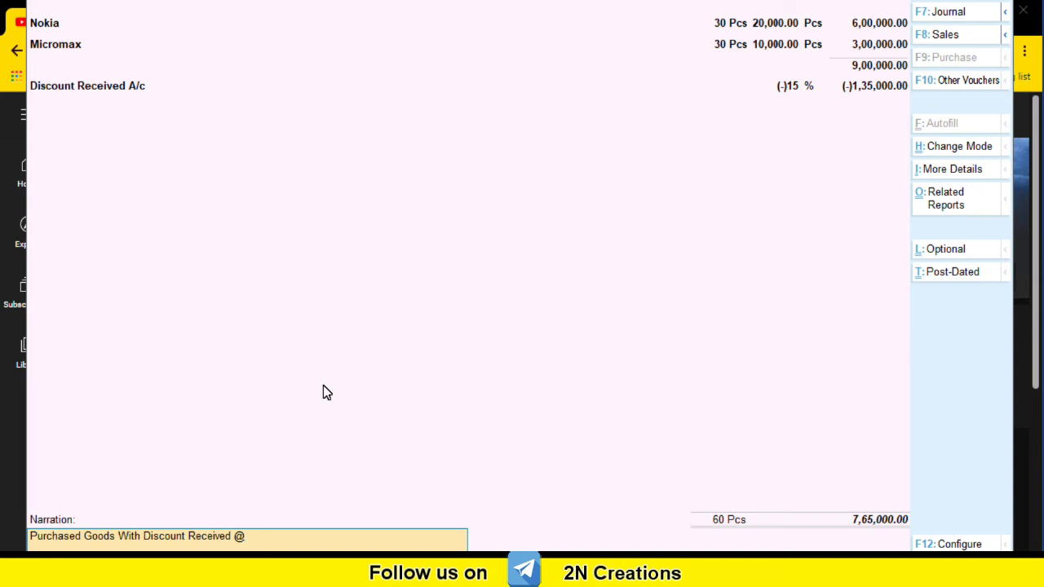
pyautogui.write('15%')
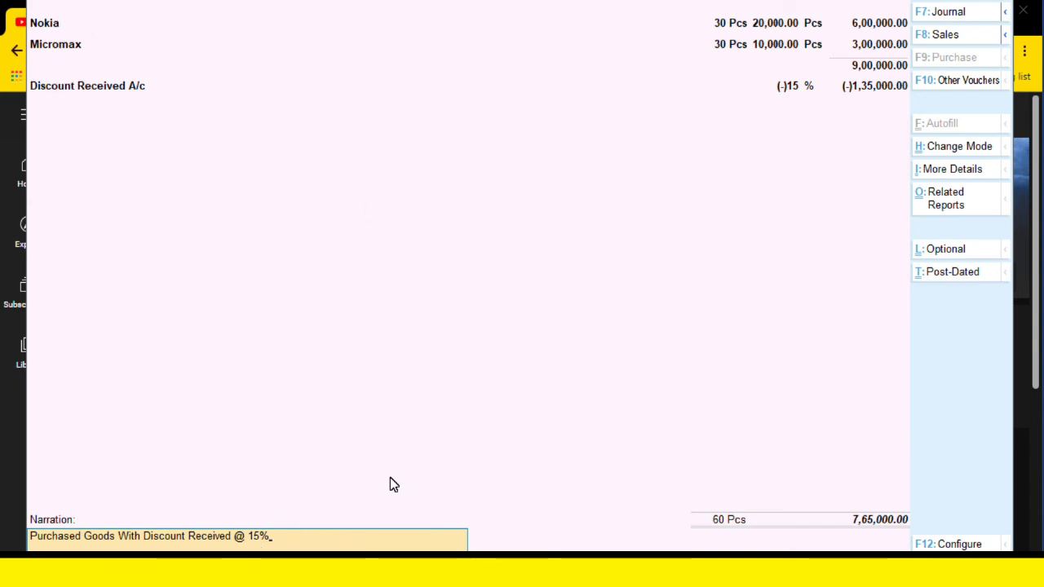
pyautogui.press('Return')
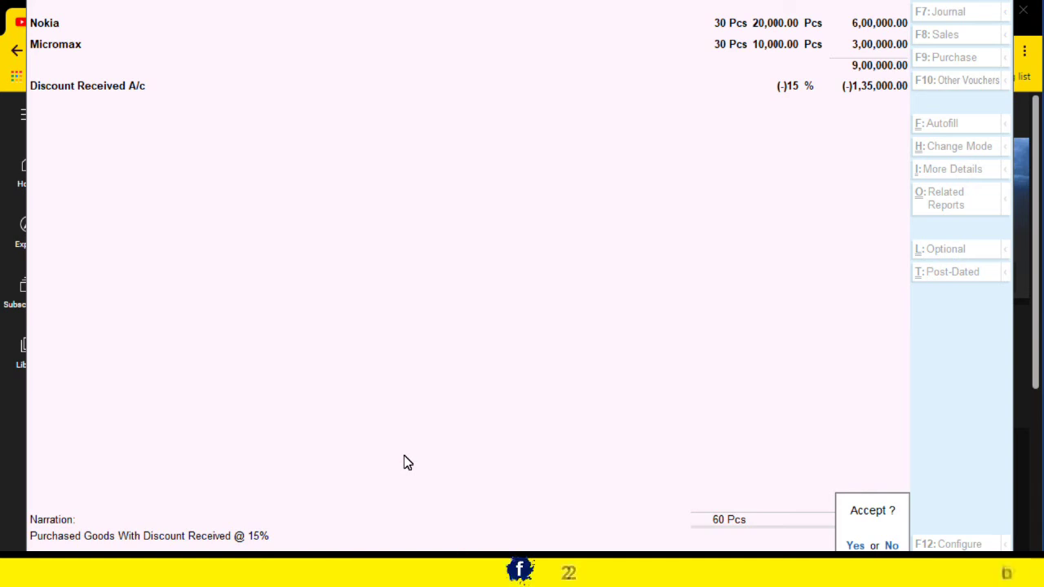
pyautogui.press('Return')
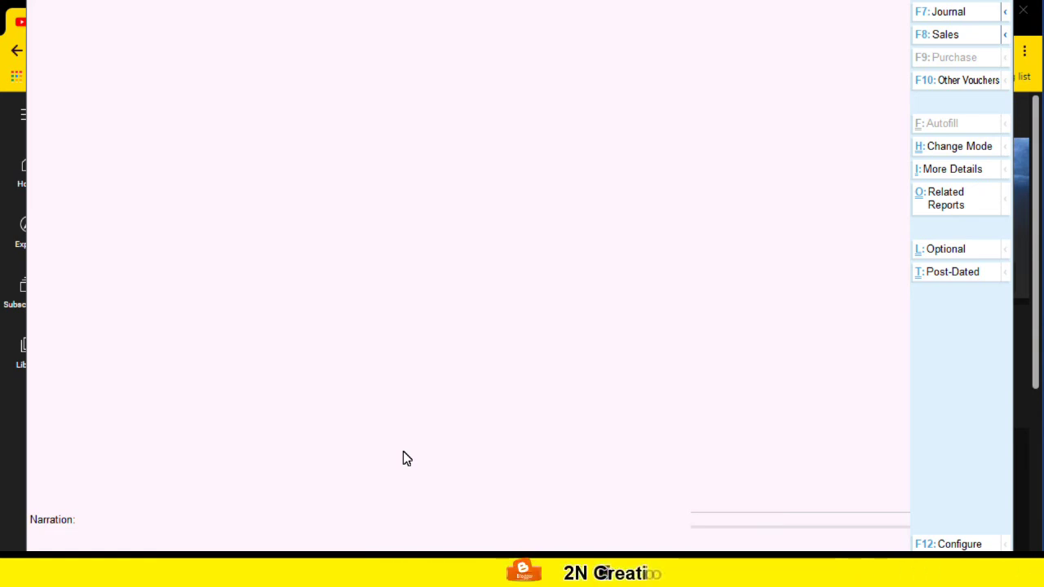
# - Quit the new blank purchase voucher and return to the Gateway of Tally
pyautogui.press('Escape')
pyautogui.press('y')
pyautogui.press('Escape')
pyautogui.press('Escape')
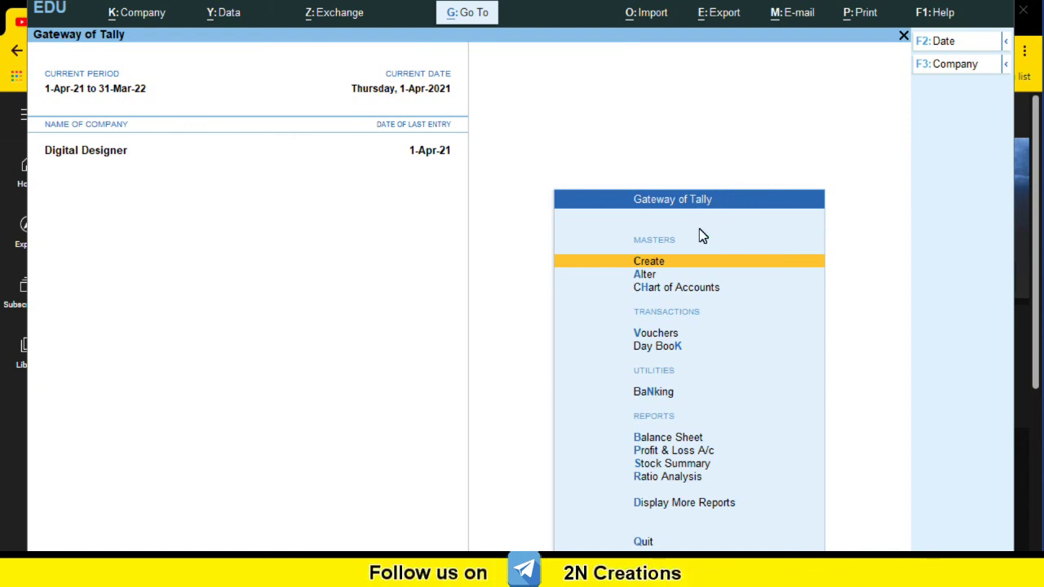
# - Open the Account Books among the additional reports of Digital Designer
pyautogui.press('Down')
pyautogui.press('Down')
pyautogui.press('Down')
pyautogui.press('Down')
pyautogui.press('Down')
pyautogui.press('Down')
pyautogui.press('Down')
pyautogui.press('Down')
pyautogui.press('Down')
pyautogui.press('Down')
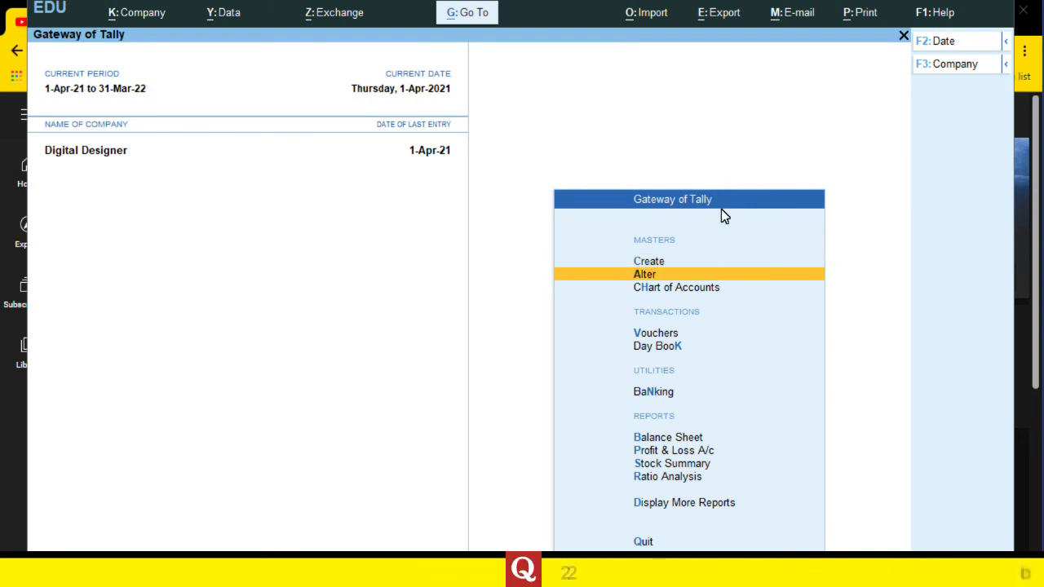
pyautogui.press('Down')
pyautogui.press('Up')
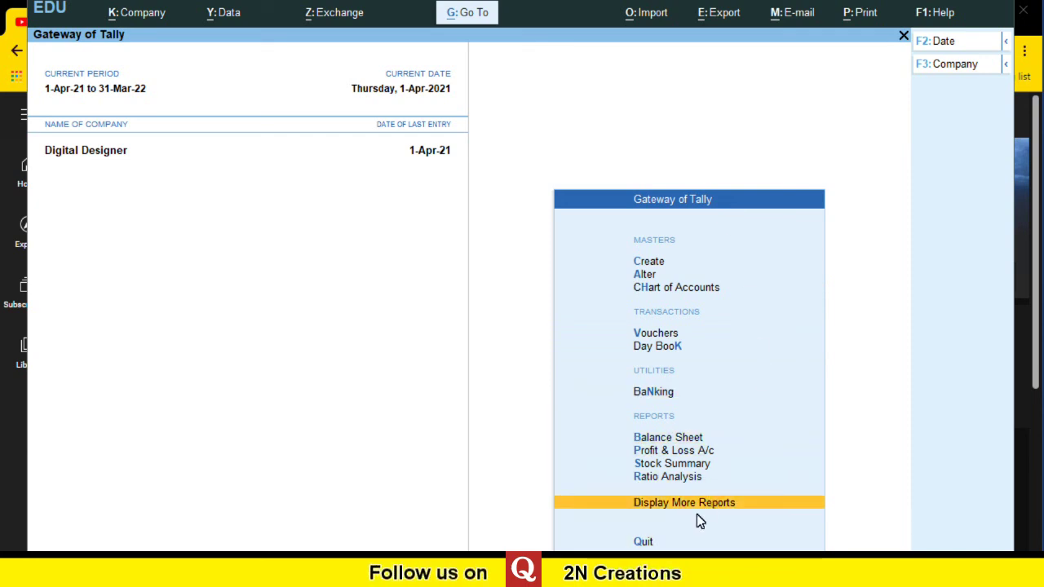
pyautogui.press('Return')
pyautogui.press('Down')
pyautogui.press('Down')
pyautogui.press('Down')
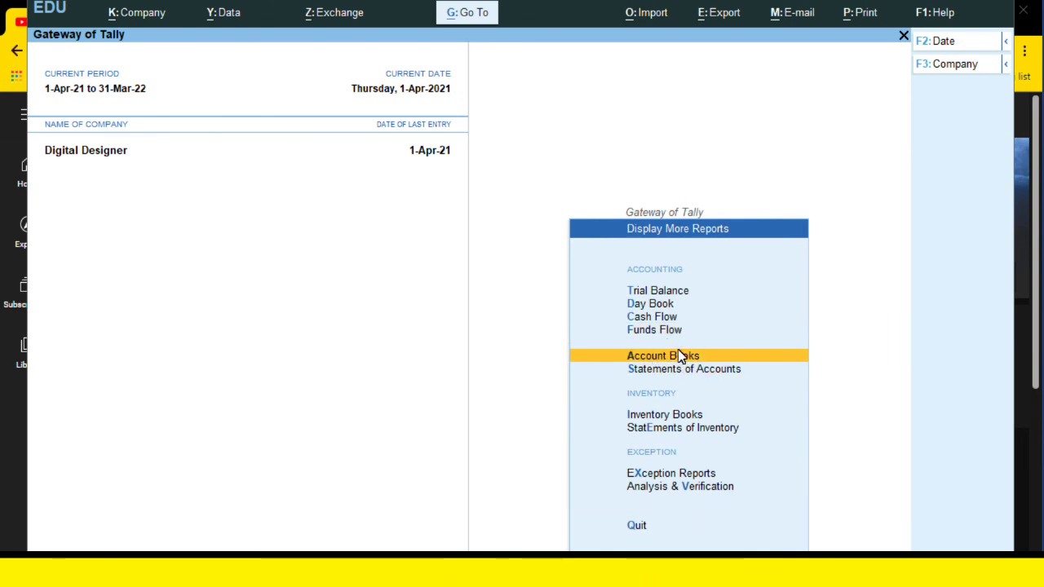
pyautogui.press('Return')
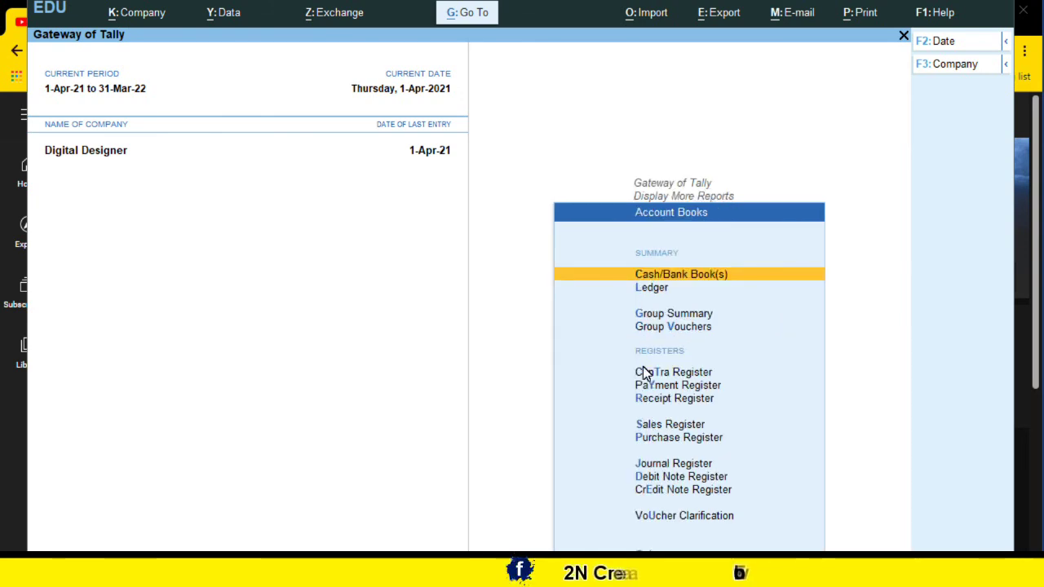
# - Open the Purchase Register and display the list of purchase vouchers for April
pyautogui.press('Down')
pyautogui.press('Down')
pyautogui.press('Down')
pyautogui.press('Down')
pyautogui.press('Down')
pyautogui.press('Down')
pyautogui.press('Down')
pyautogui.press('Down')
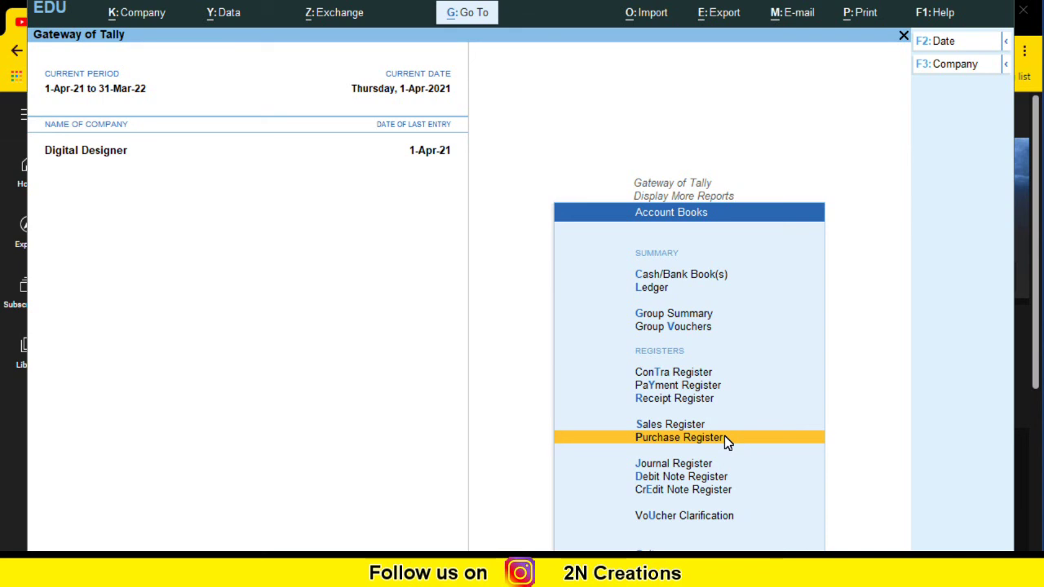
pyautogui.click(725, 437)
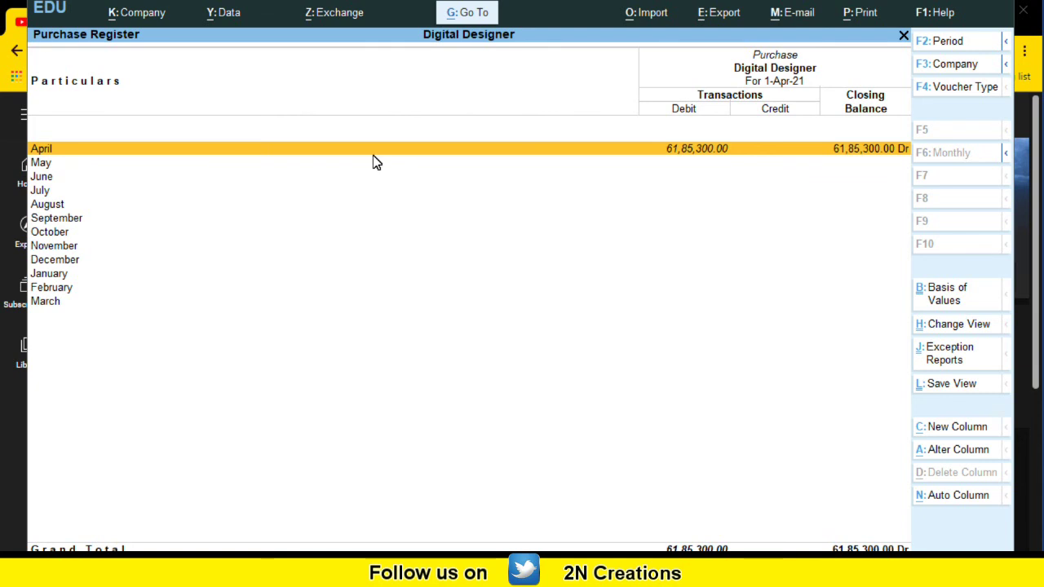
pyautogui.press('Return')
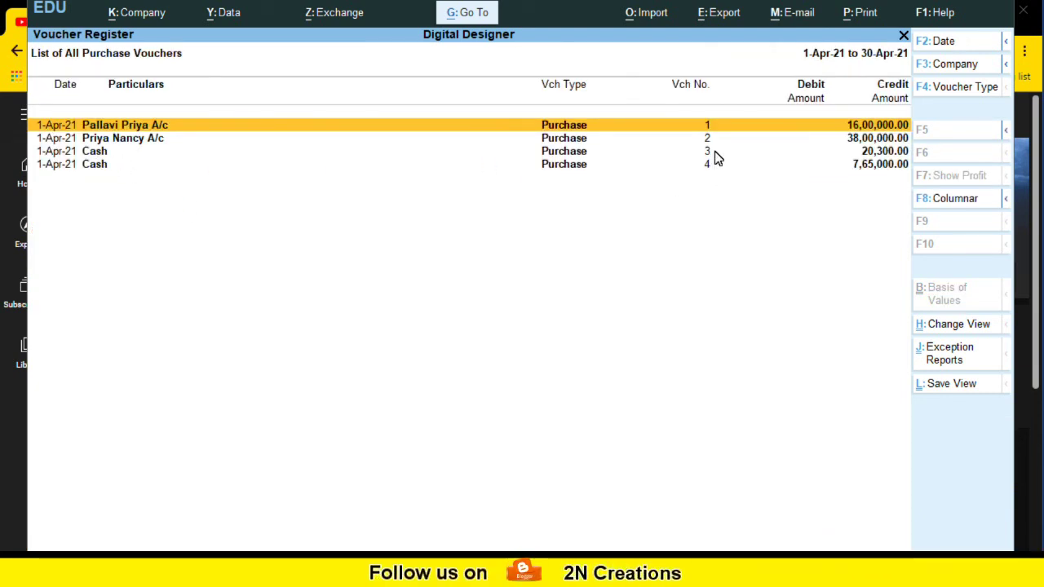
# - Open Cash purchase voucher 3 from the April voucher list
pyautogui.press('Down')
pyautogui.press('Down')
pyautogui.press('Down')
pyautogui.press('Up')
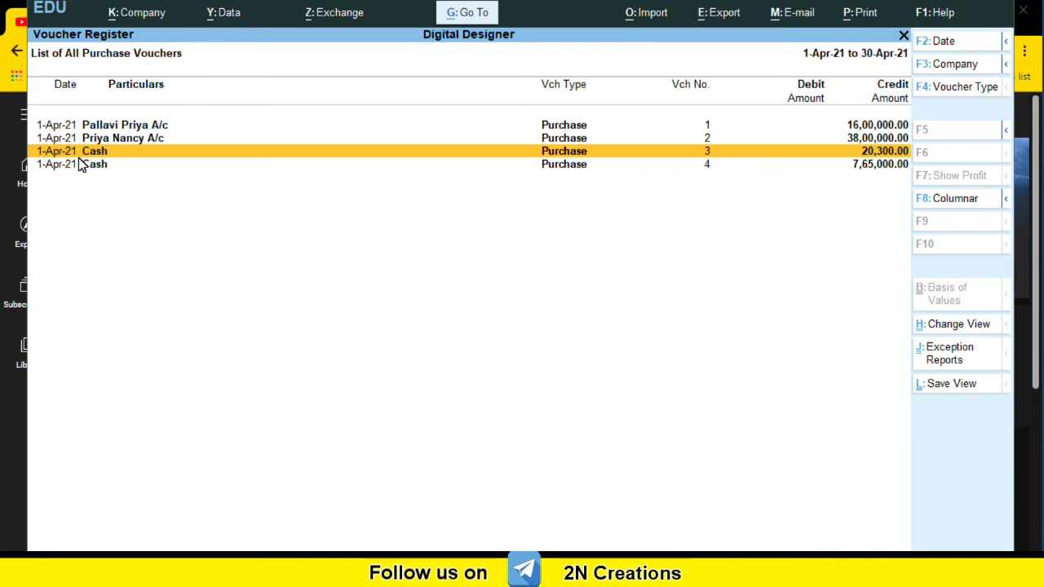
pyautogui.press('Return')
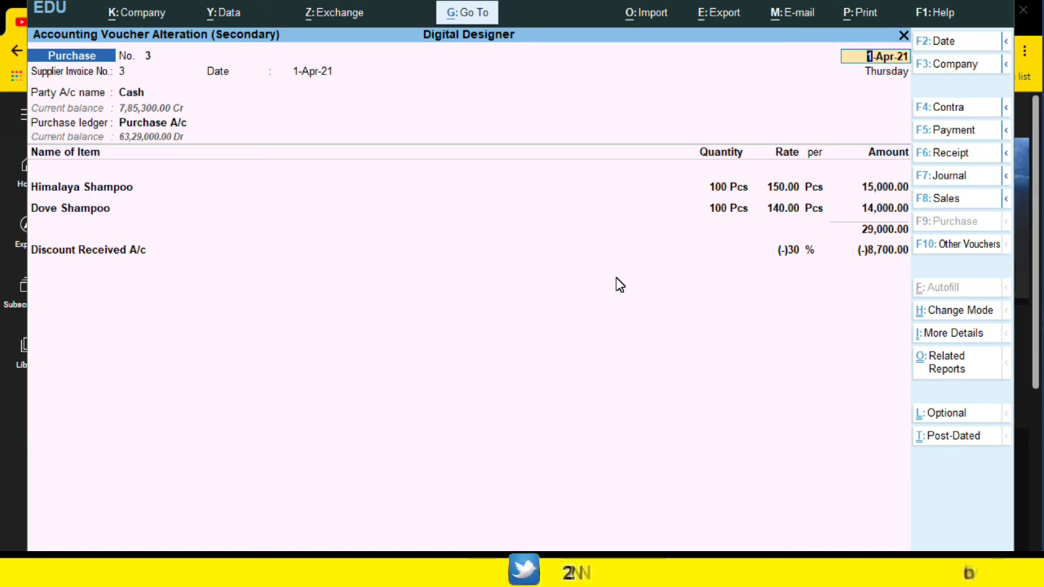
# - Bring up the print preview of the invoice for purchase voucher 3
pyautogui.hotkey('alt', 'p')
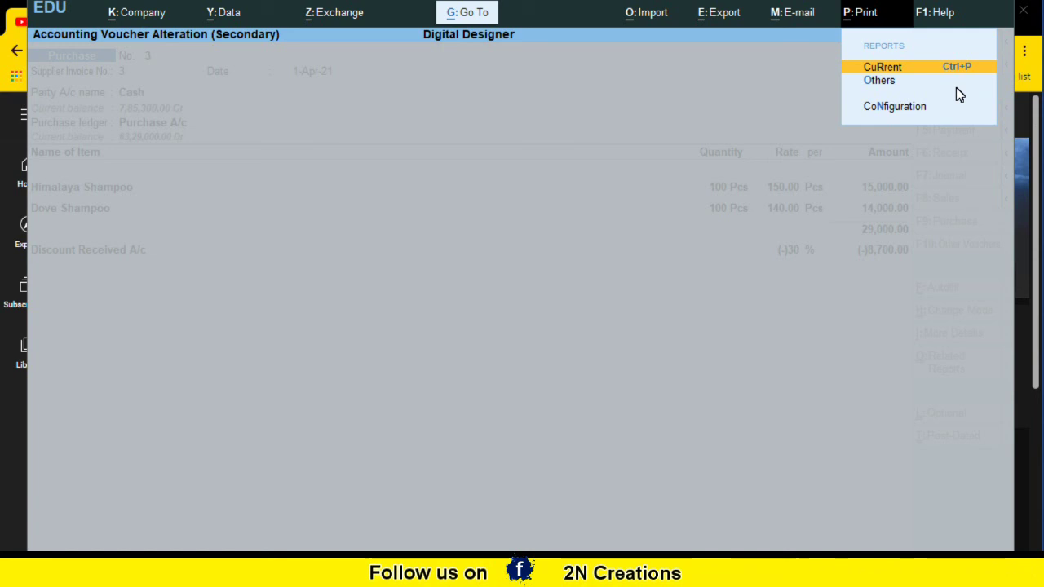
pyautogui.press('Escape')
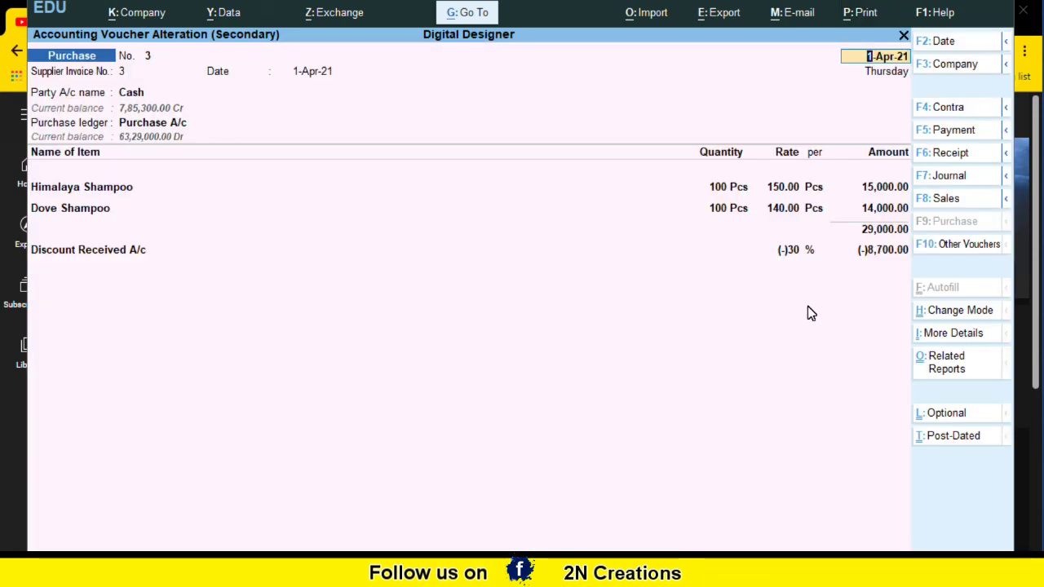
pyautogui.press('ctrl')
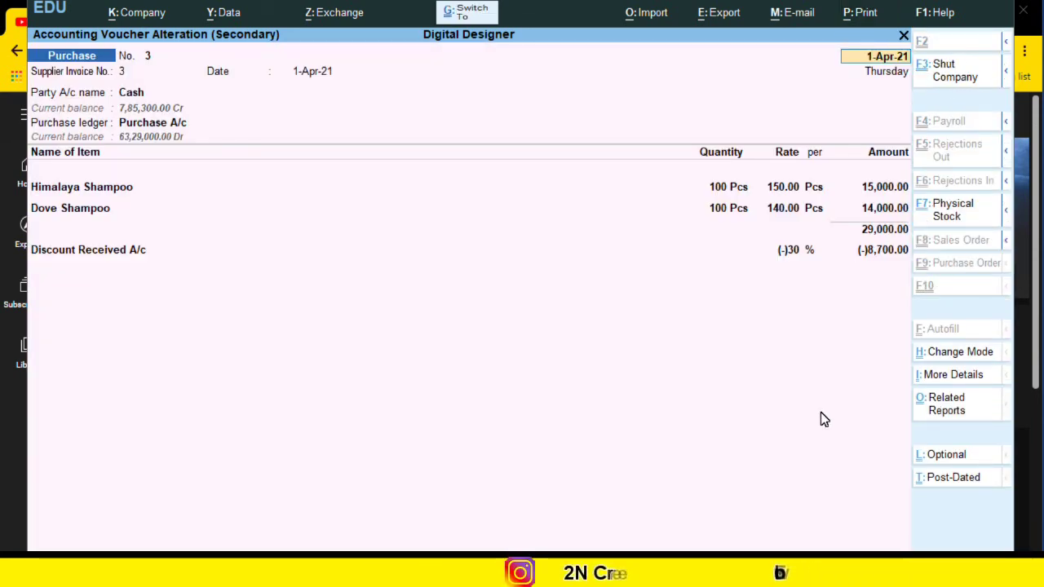
pyautogui.hotkey('ctrl', 'p')
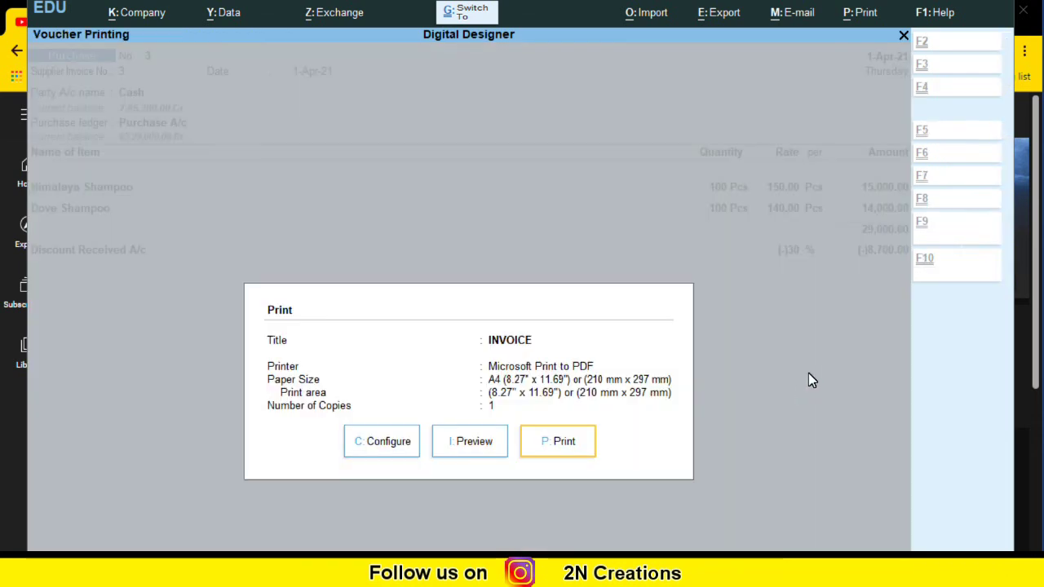
pyautogui.click(468, 443)
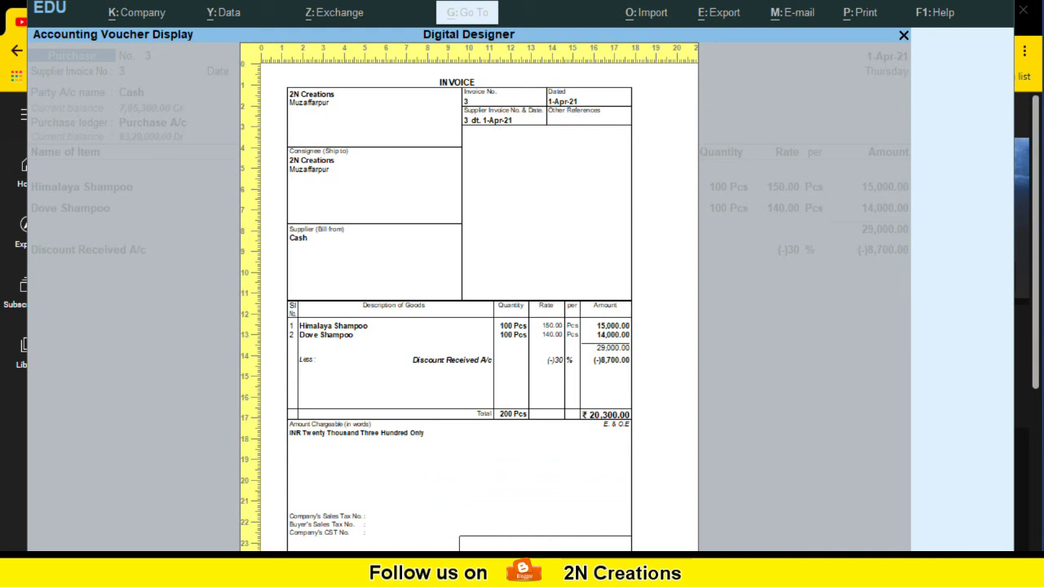
# - Zoom in on the previewed invoice to examine its items, discount and total, and return to the voucher without printing
pyautogui.click(442, 280)
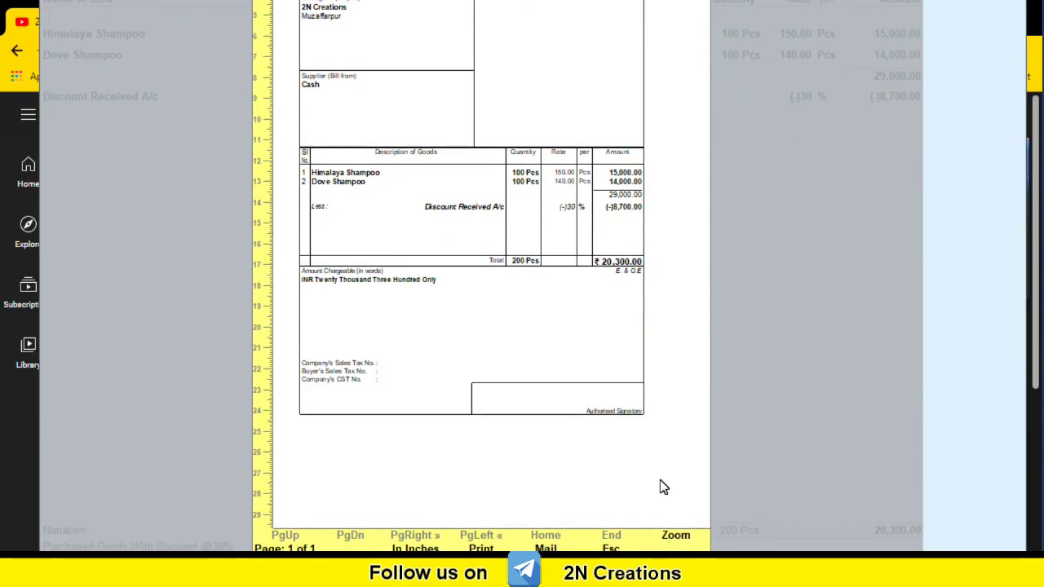
pyautogui.click(676, 538)
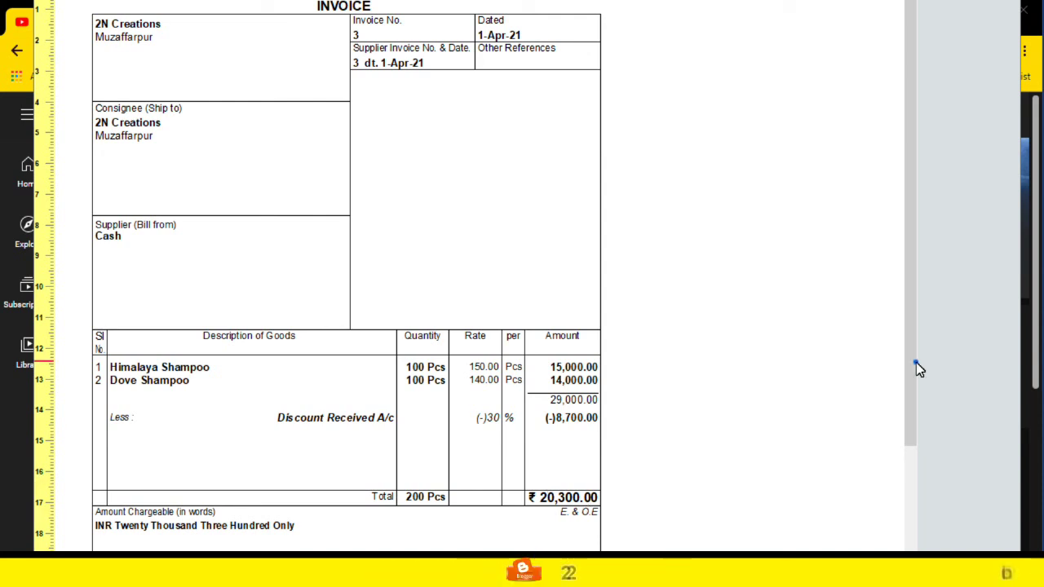
pyautogui.moveTo(916, 363); pyautogui.dragTo(922, 507)
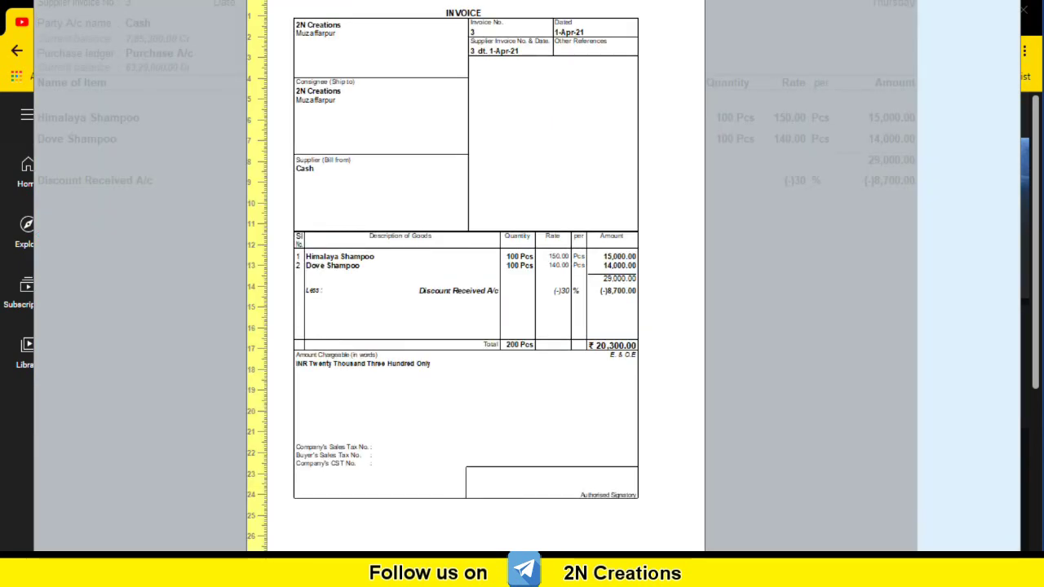
pyautogui.press('Escape')
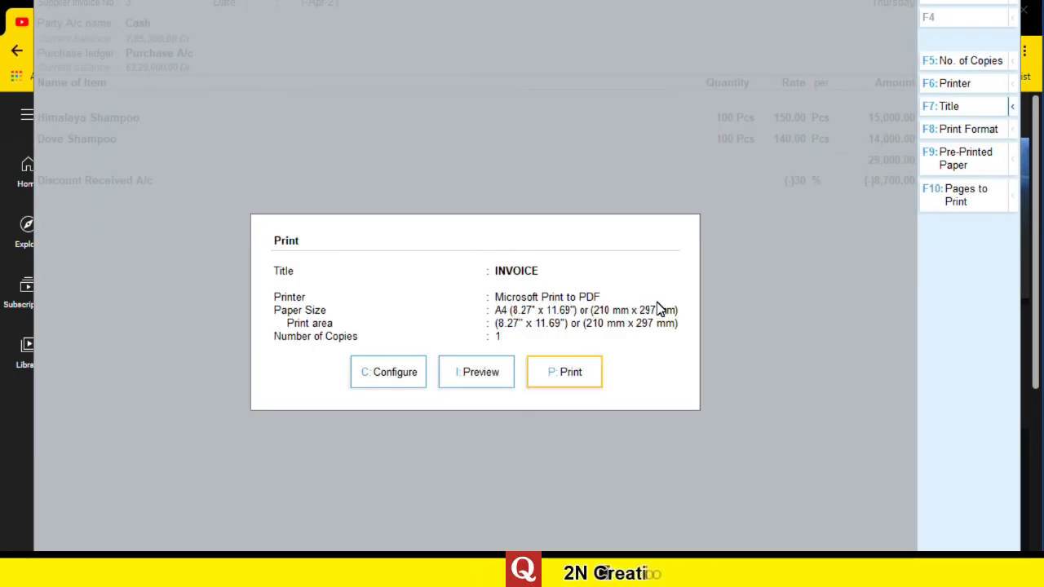
pyautogui.press('Escape')
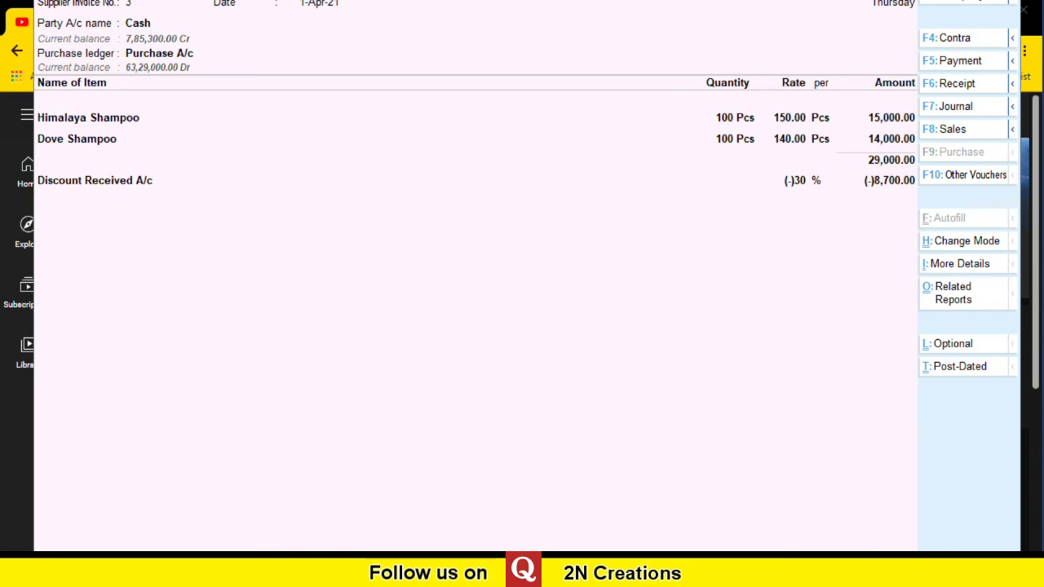